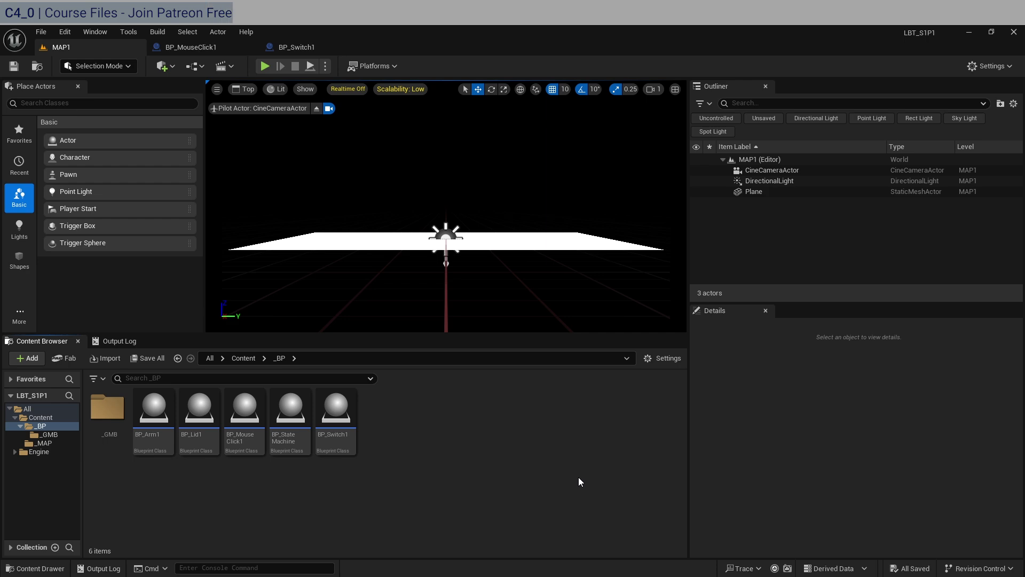
With Unreal minimized, marquee-select all ten FBX files in File Explorer's _Meshes folder
click(968, 32)
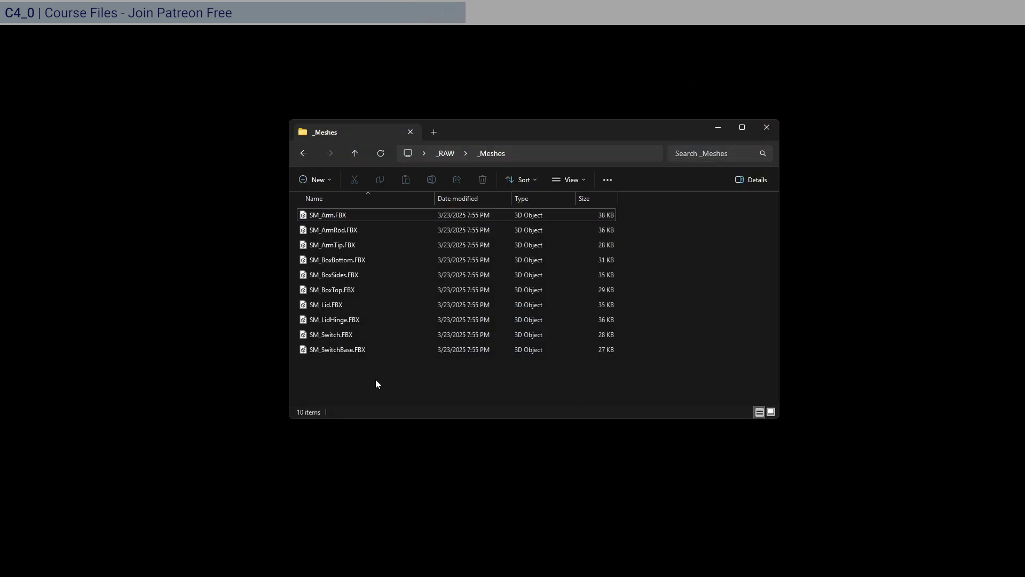
drag(391, 379, 377, 212)
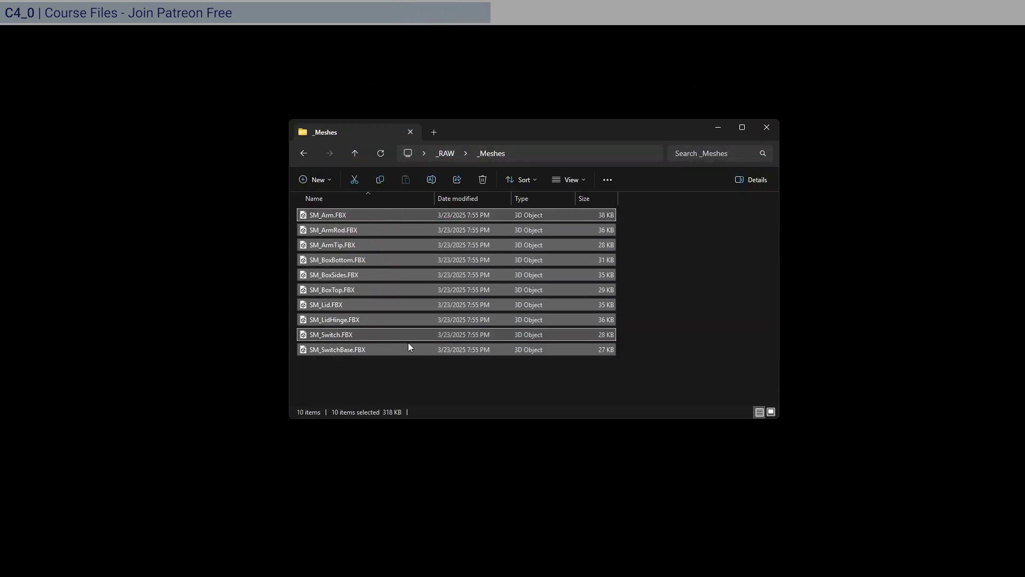
click(419, 393)
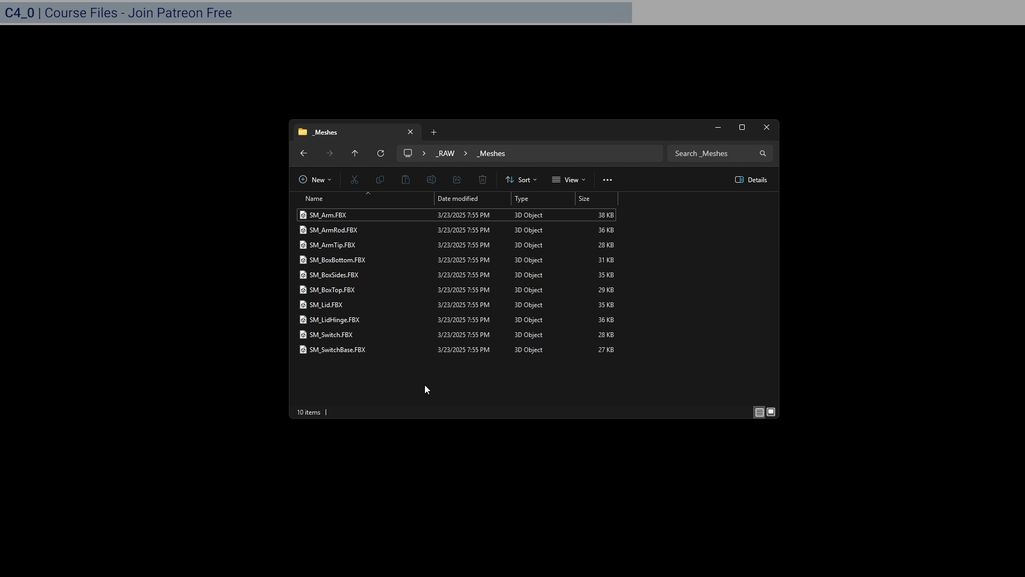
drag(425, 385, 354, 221)
click(403, 389)
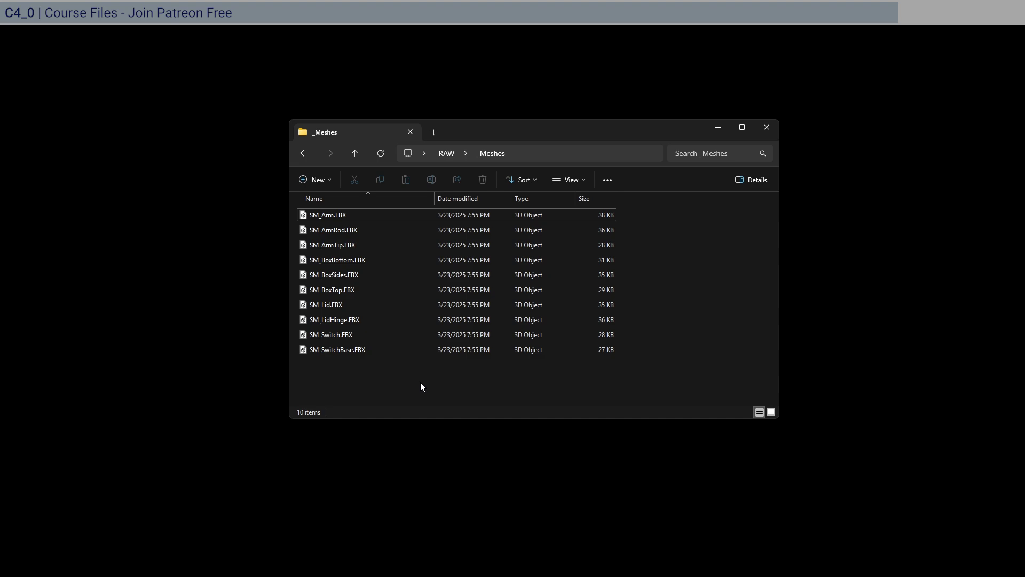
drag(402, 390, 344, 200)
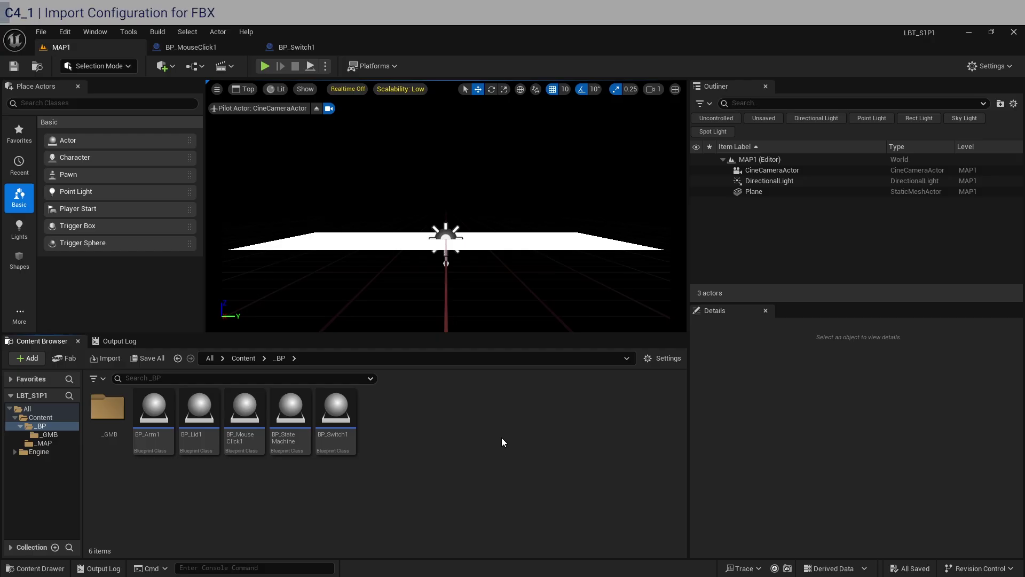
Add a new folder named _GEO inside Content and open the empty folder
click(40, 416)
right_click(222, 421)
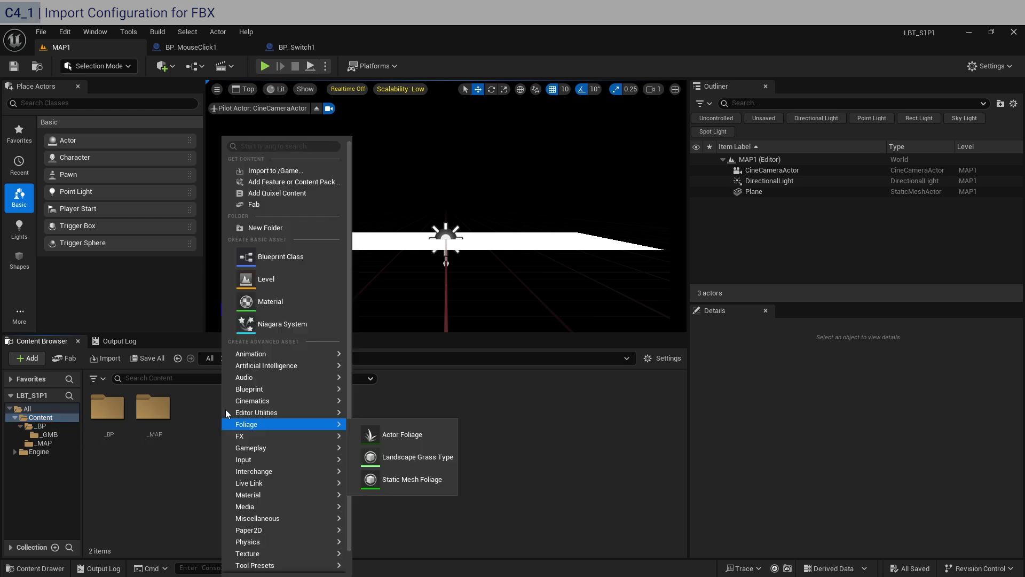
click(306, 224)
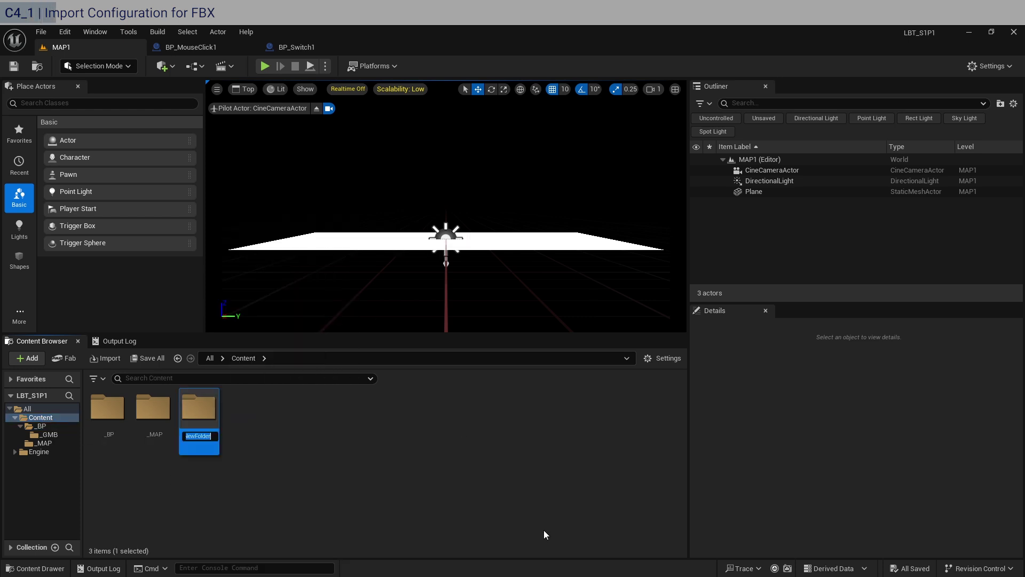
text(_GEO)
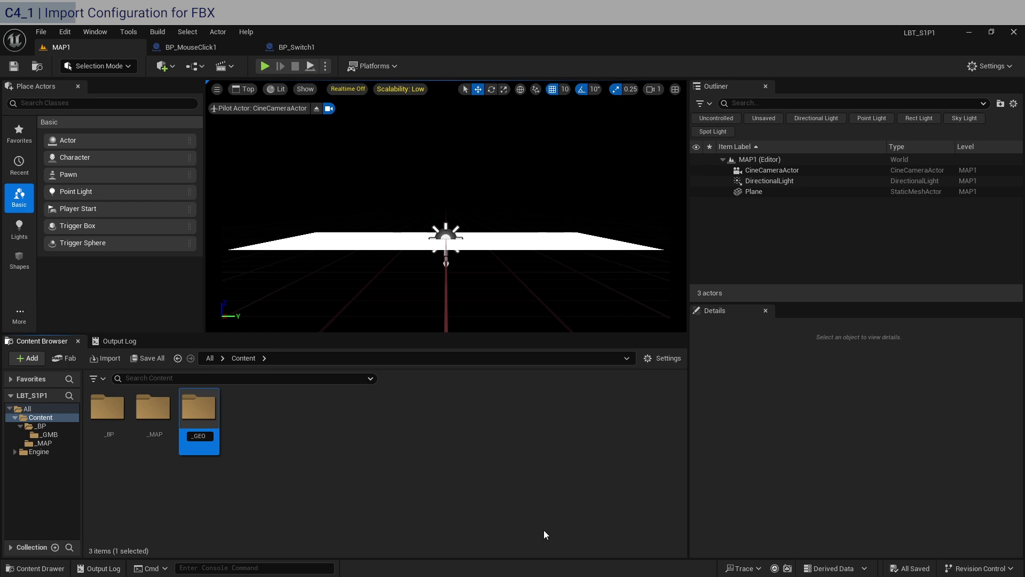
key(Return)
click(52, 445)
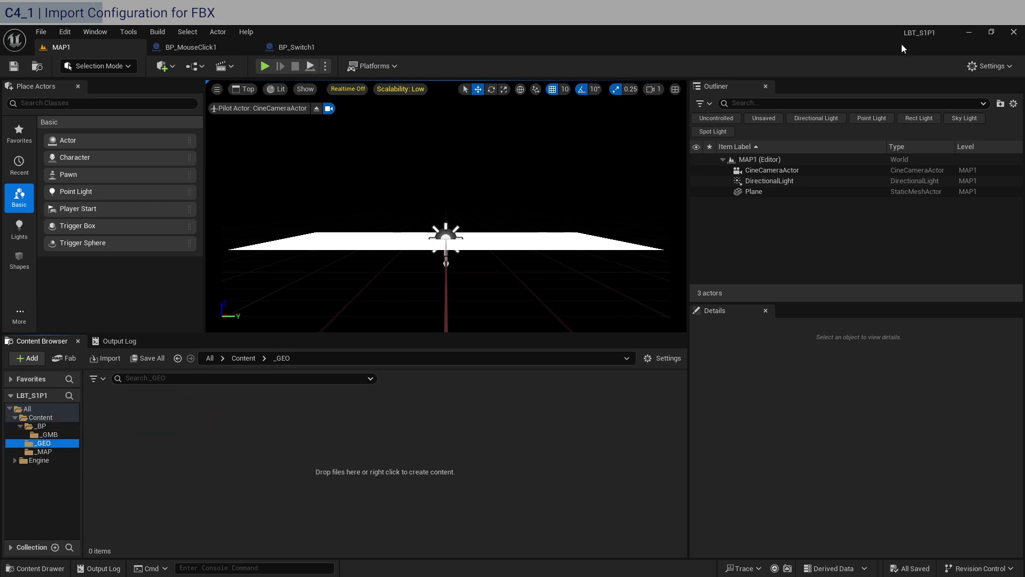
Drag the selected FBX files from File Explorer onto the _GEO Content Browser panel to import them
click(968, 32)
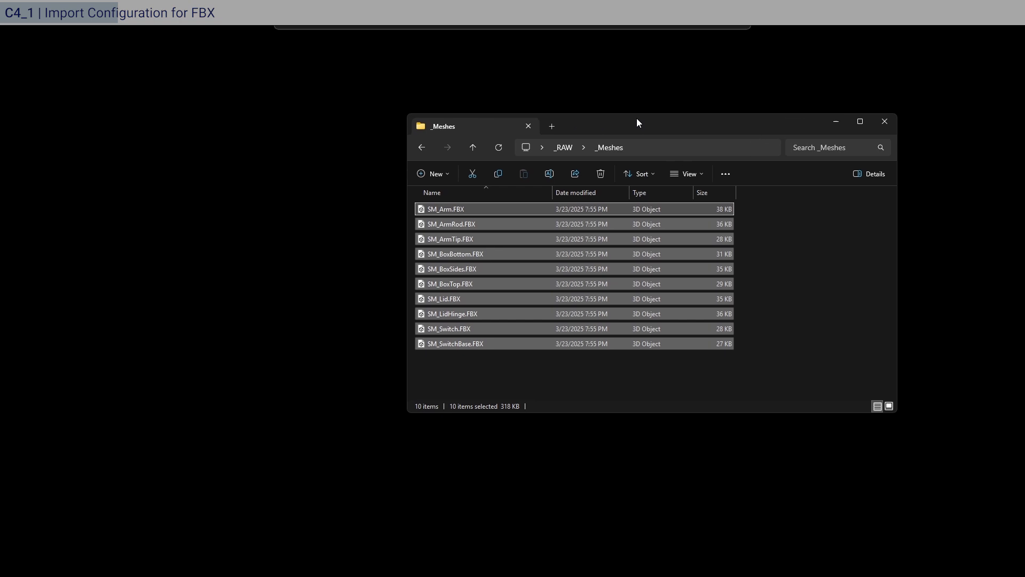
drag(636, 123, 726, 126)
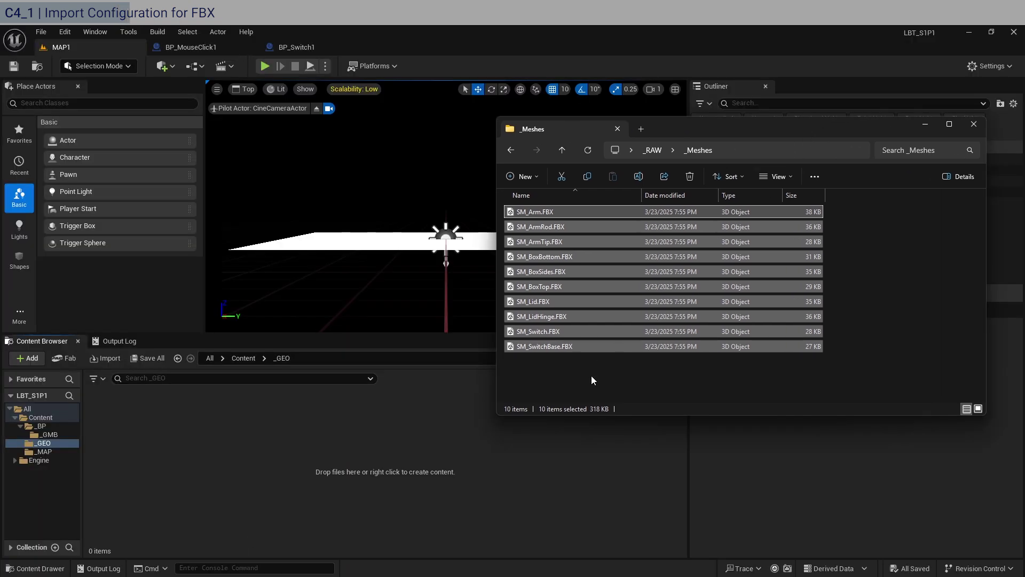
drag(591, 375, 403, 327)
drag(223, 451, 223, 452)
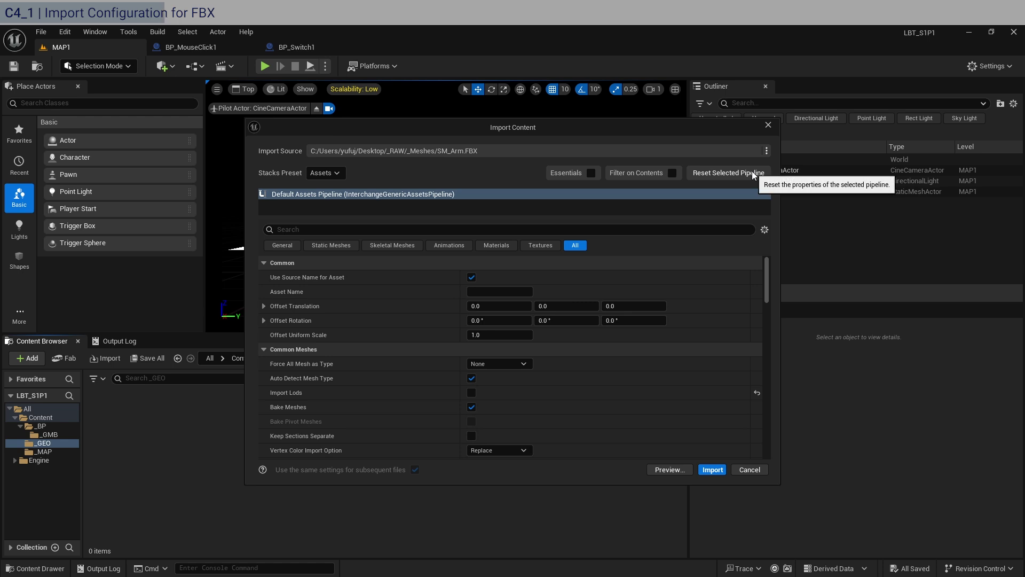
Reset the import pipeline, reverting trial offsets (scale 100, rotation -90) to rotation 0 and scale 1.0
click(751, 172)
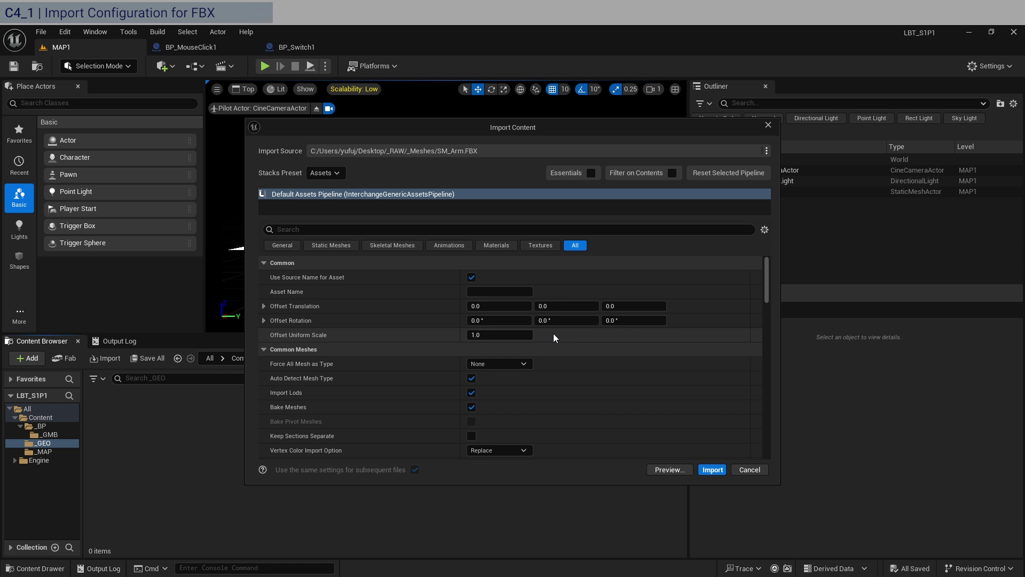
click(495, 335)
text(100)
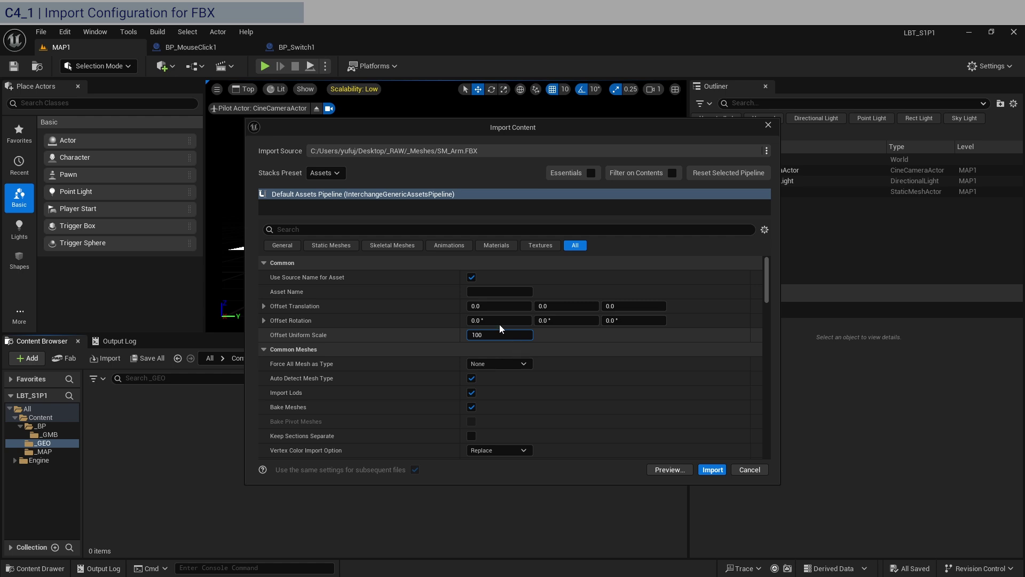
click(499, 320)
text(-90)
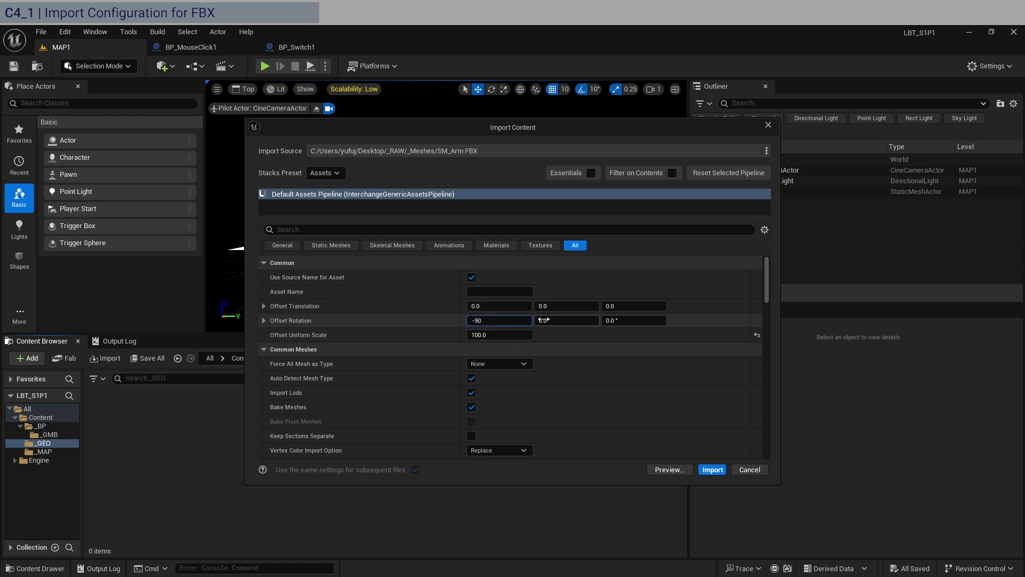
click(557, 319)
text(18)
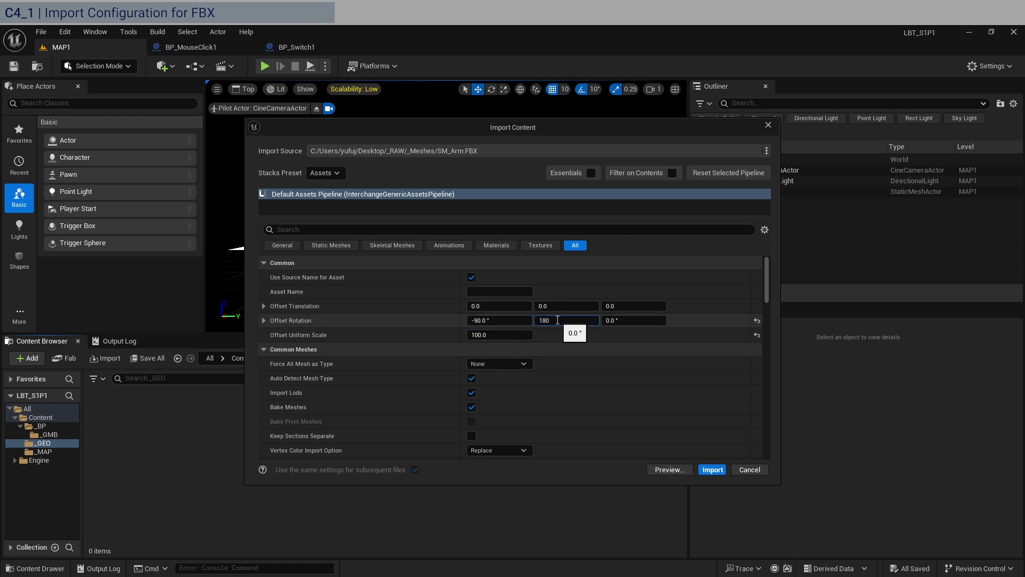
click(756, 321)
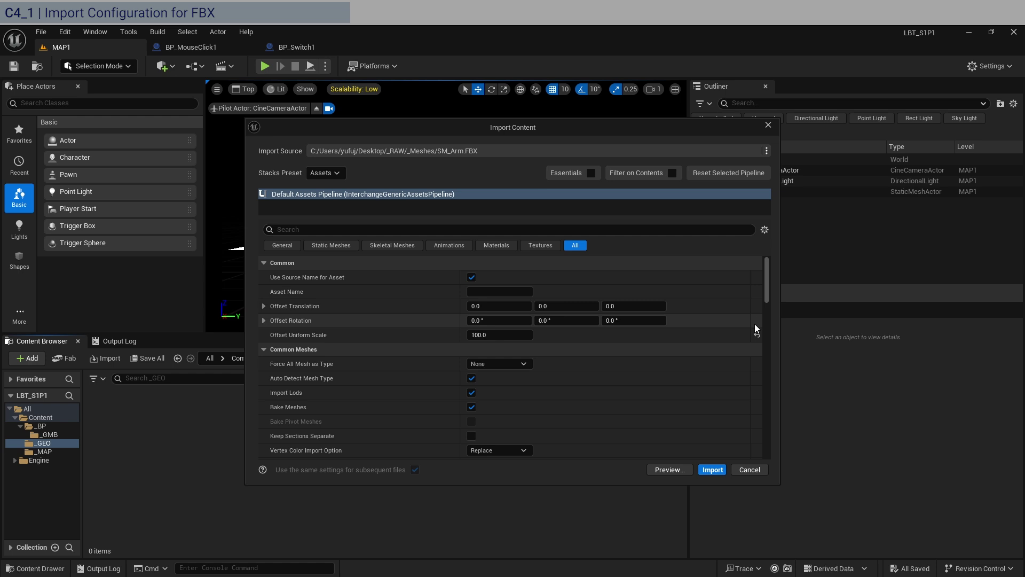
click(757, 333)
Force all meshes to import as Static Mesh and turn off Import LODs
scroll(632, 318, down, 2)
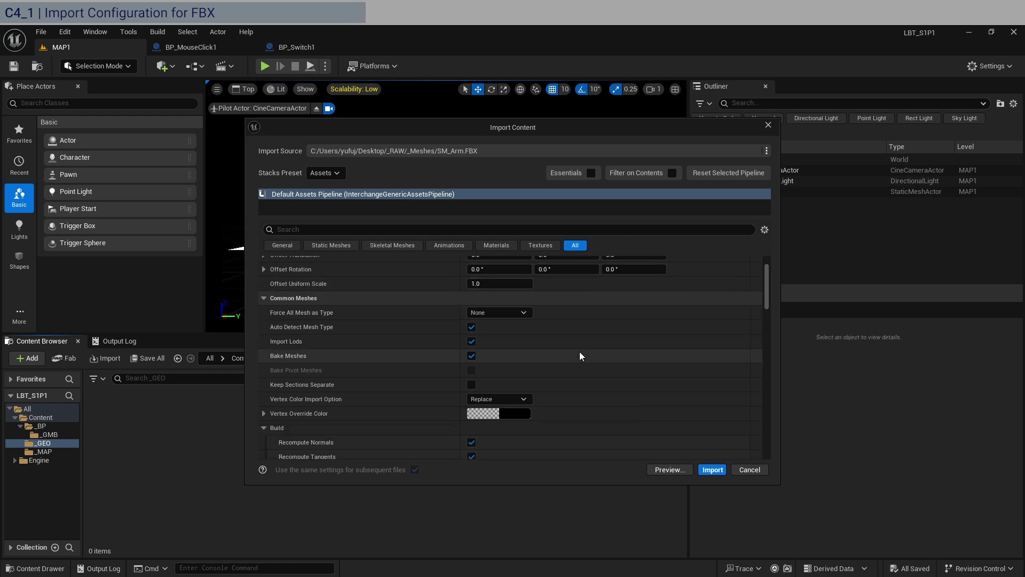
click(509, 315)
click(511, 332)
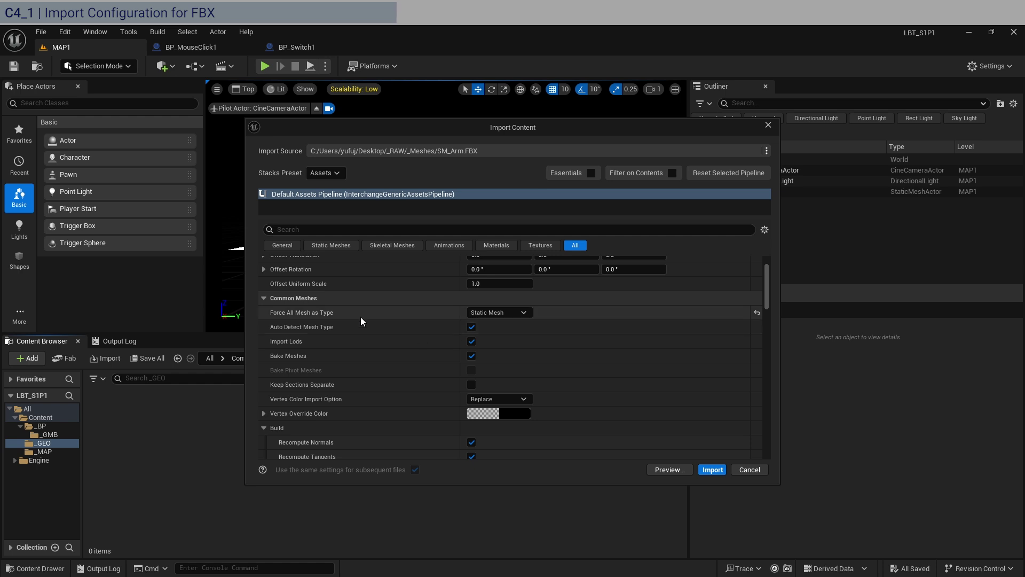
click(471, 341)
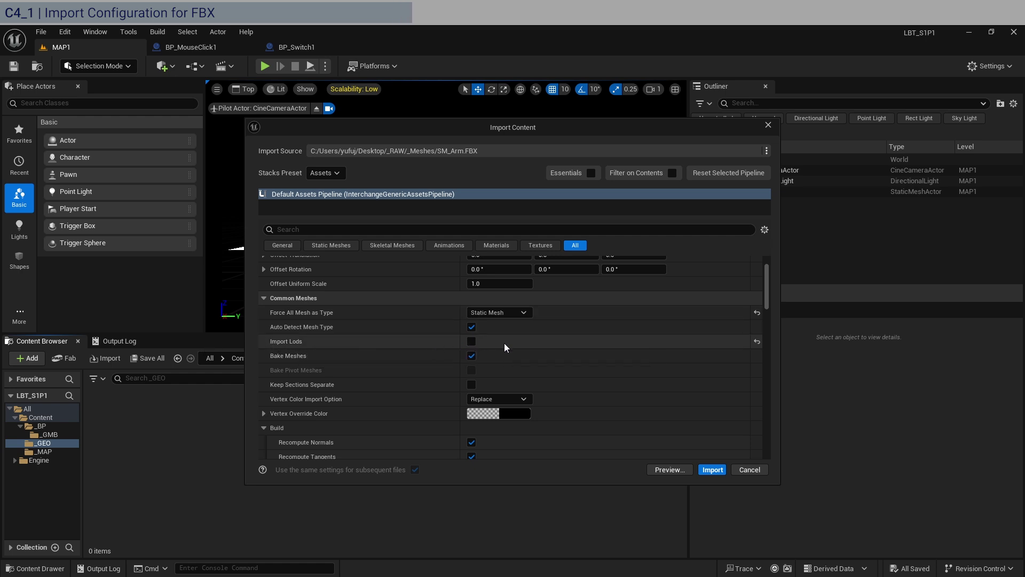
Turn off Recompute Normals, Recompute Tangents and Import Meshes in Bone Hierarchy
scroll(560, 347, down, 2)
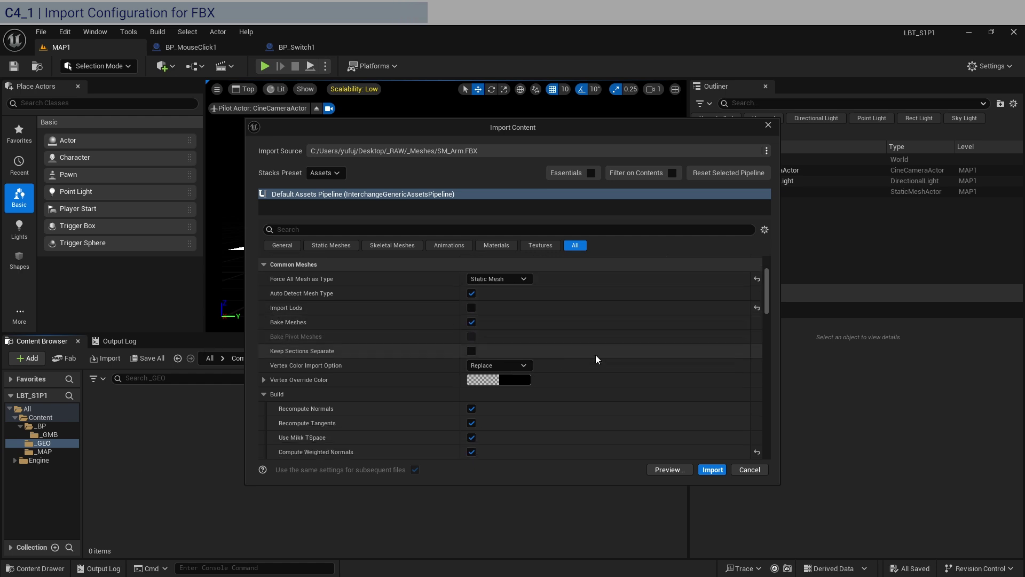
scroll(591, 353, down, 3)
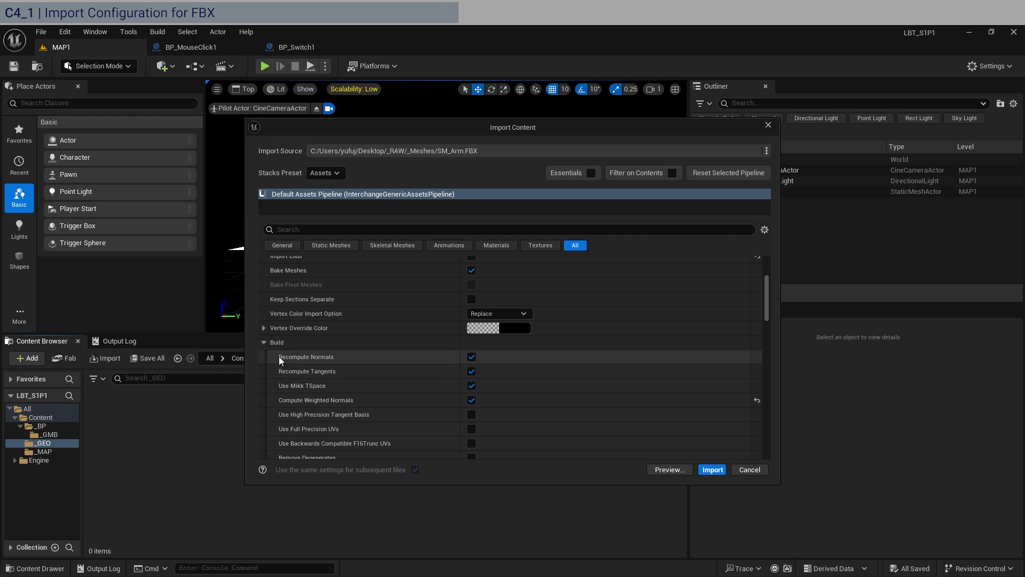
click(472, 358)
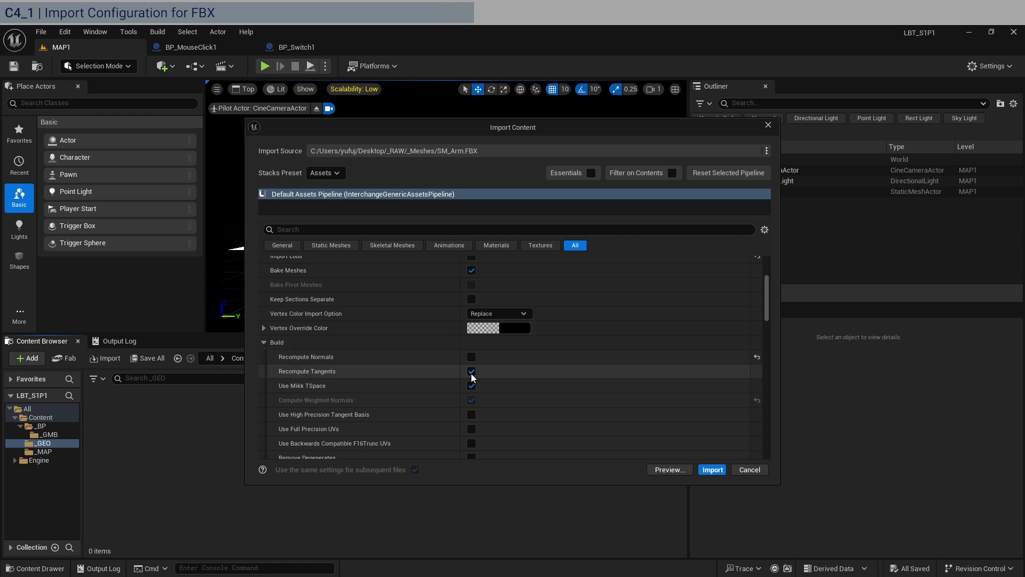
click(472, 372)
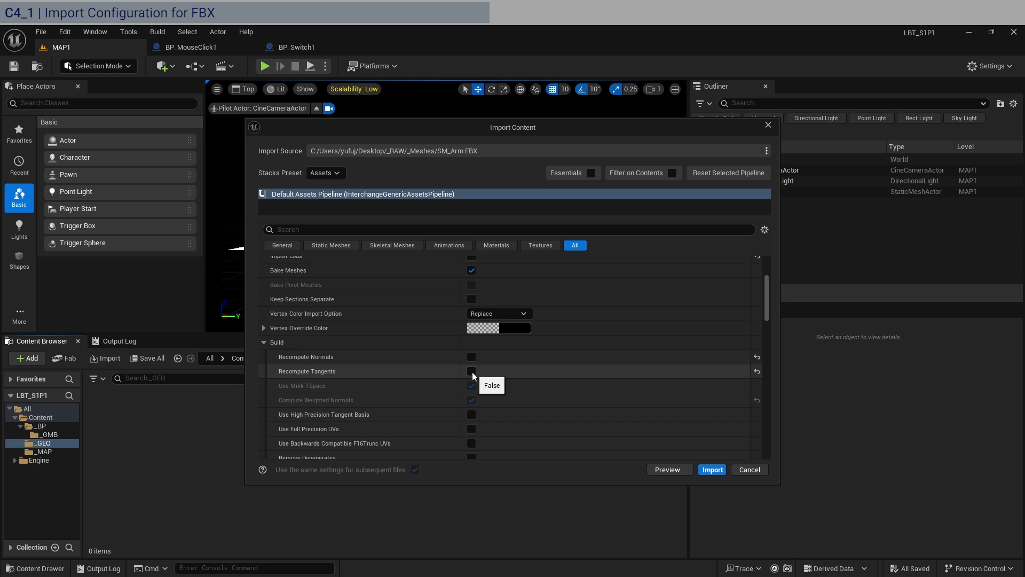
scroll(527, 370, down, 2)
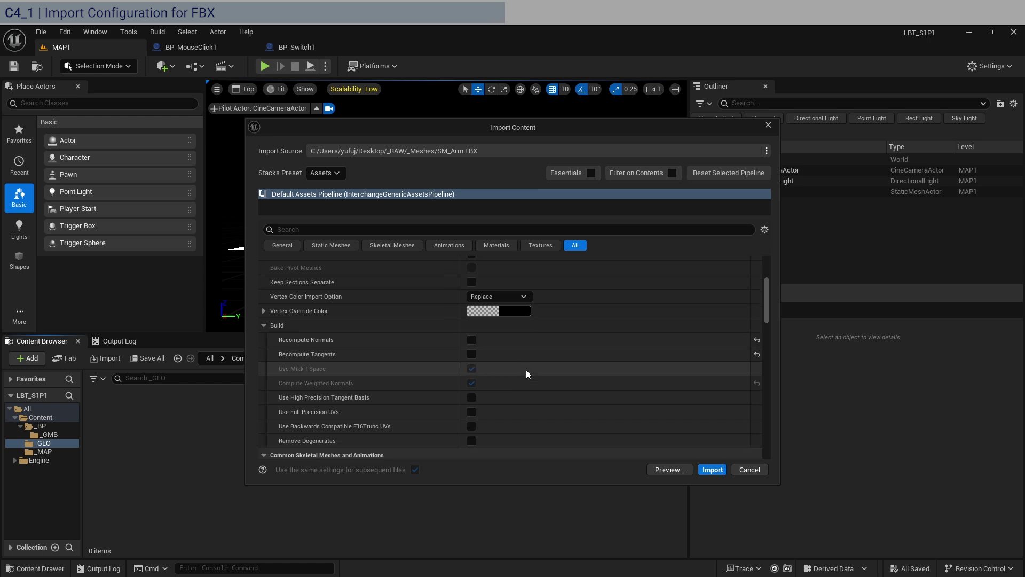
scroll(582, 387, down, 6)
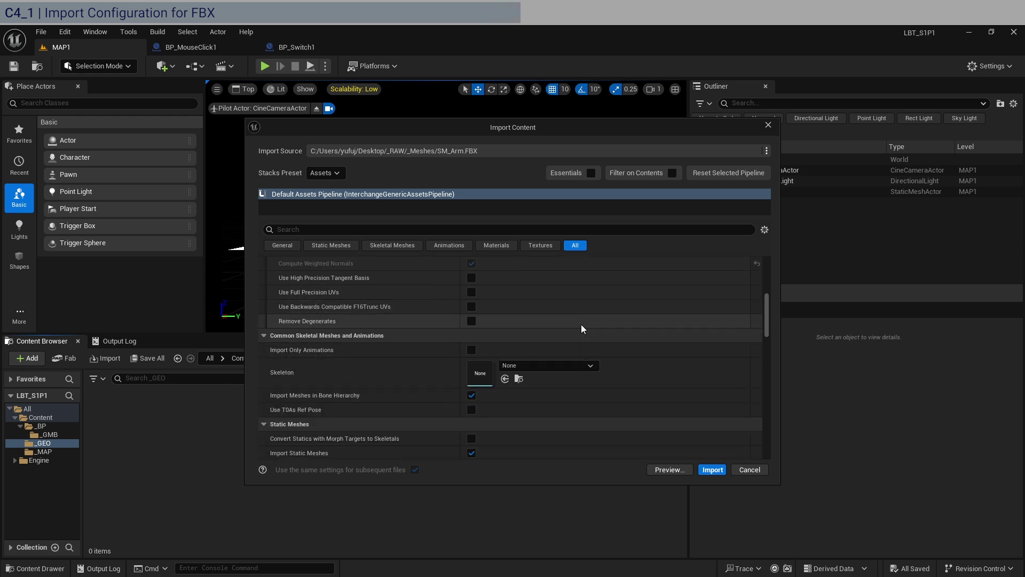
click(471, 395)
scroll(323, 290, down, 2)
scroll(339, 393, down, 5)
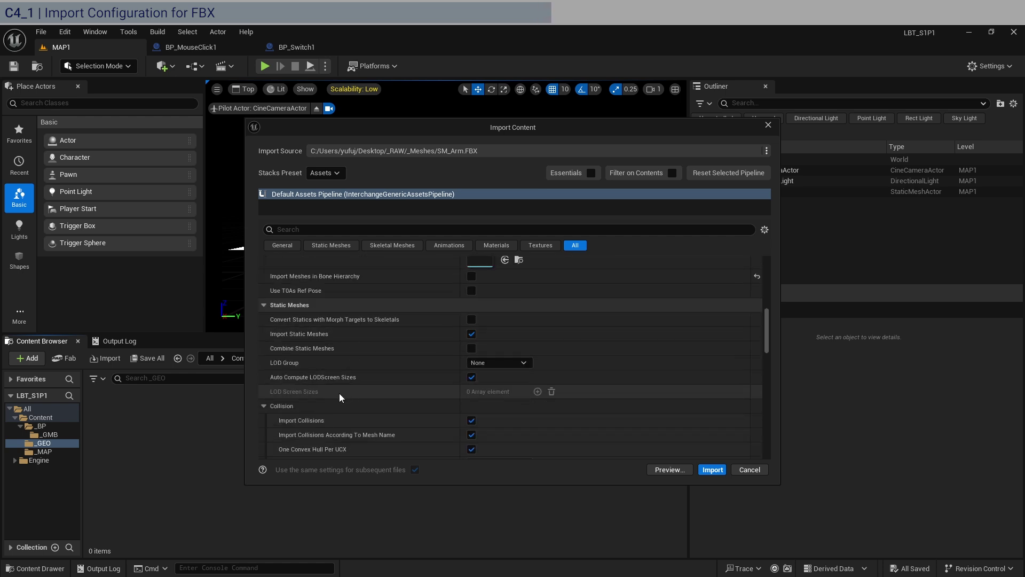
scroll(356, 357, down, 3)
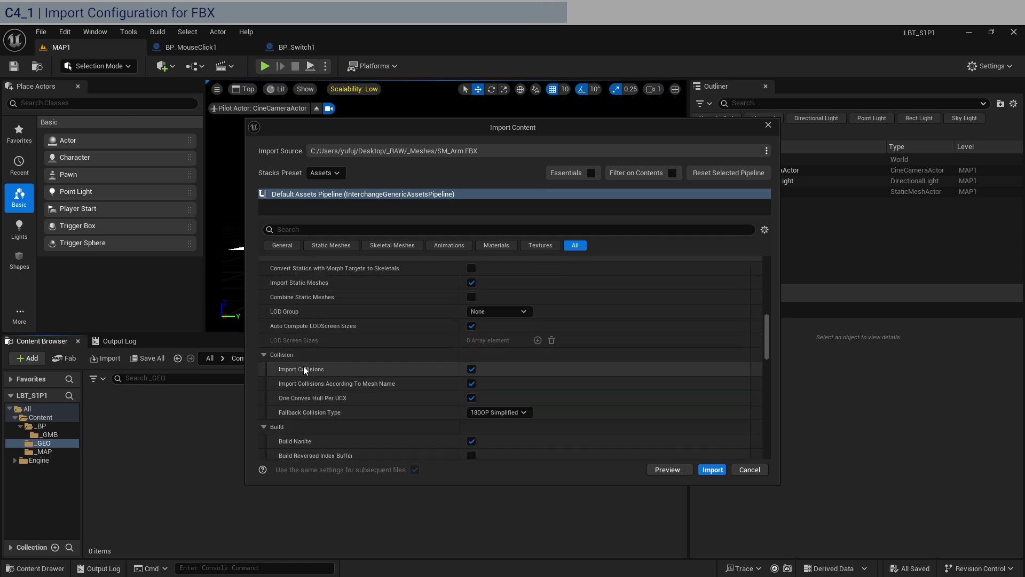
Turn off Import Collisions and Build Nanite in the import settings
click(472, 369)
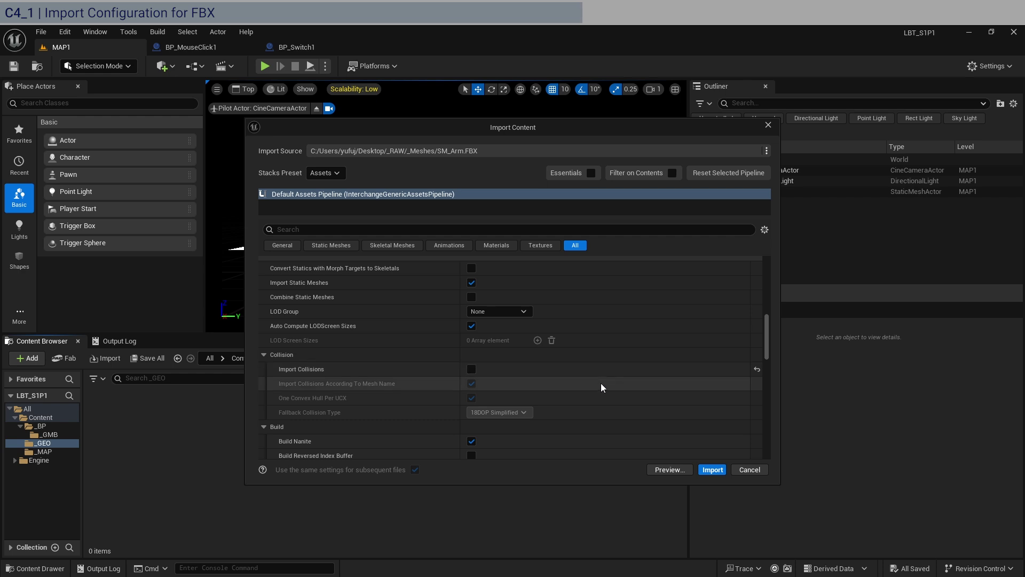
scroll(601, 383, down, 6)
scroll(356, 396, down, 2)
click(472, 303)
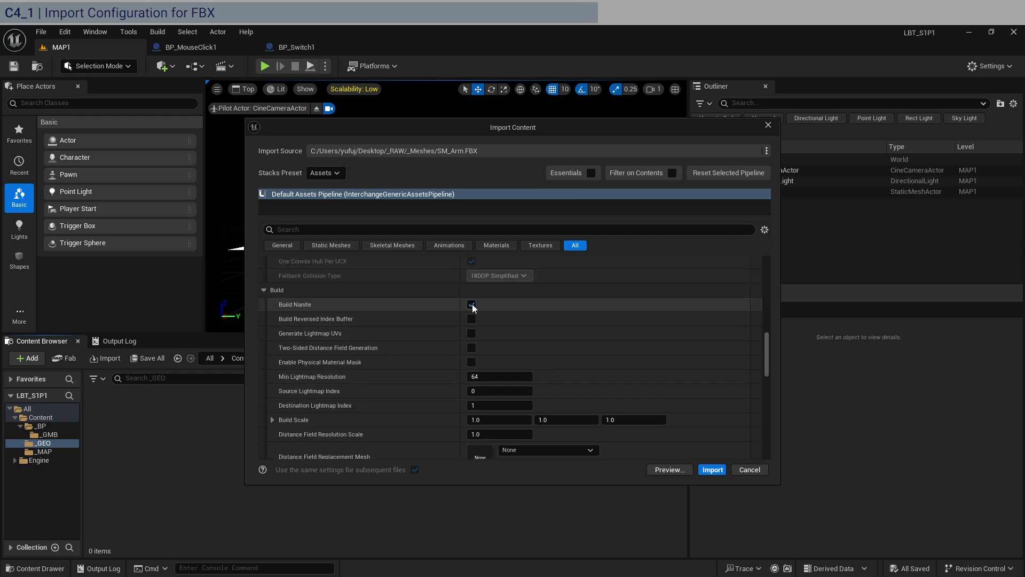
scroll(685, 351, down, 2)
scroll(685, 356, down, 2)
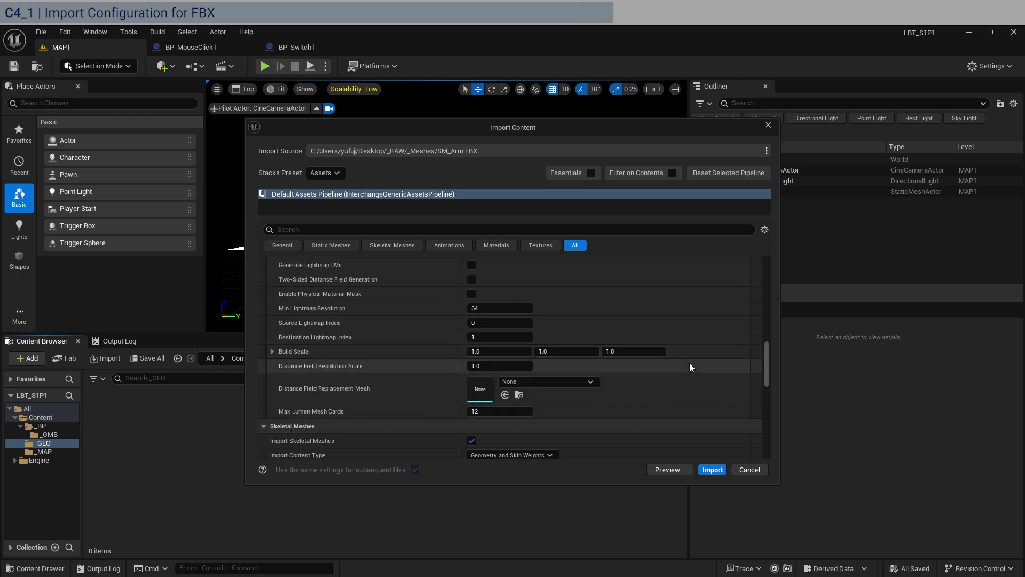
scroll(687, 357, down, 3)
scroll(687, 353, down, 4)
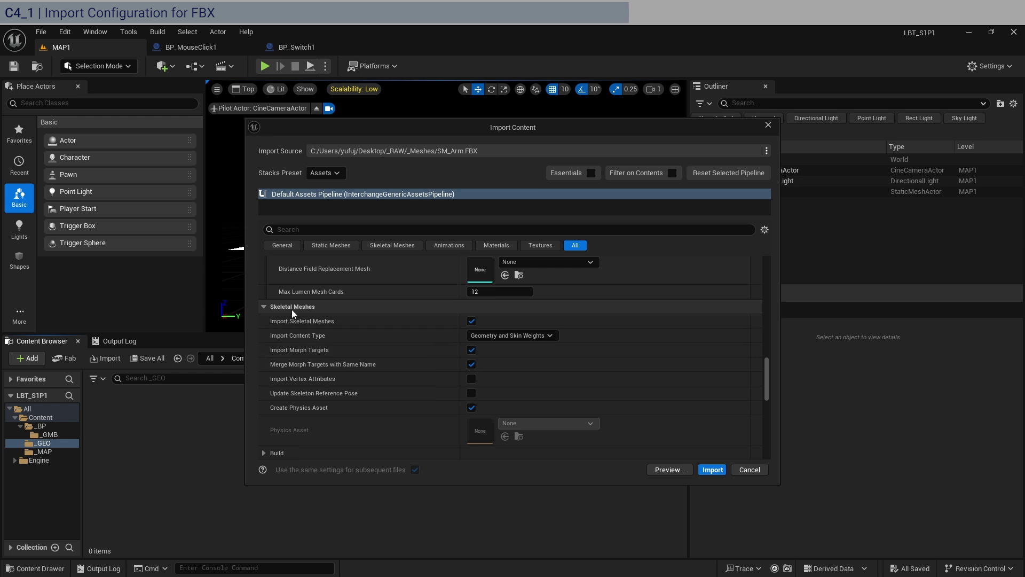
Disable importing skeletal meshes, morph targets, physics asset creation and animations
click(472, 320)
click(471, 350)
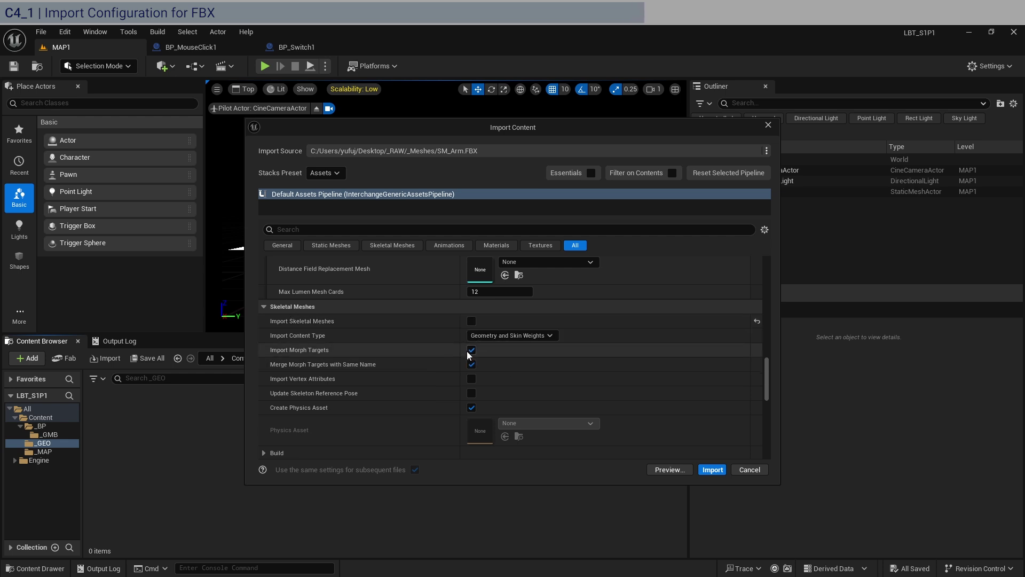
scroll(507, 380, down, 3)
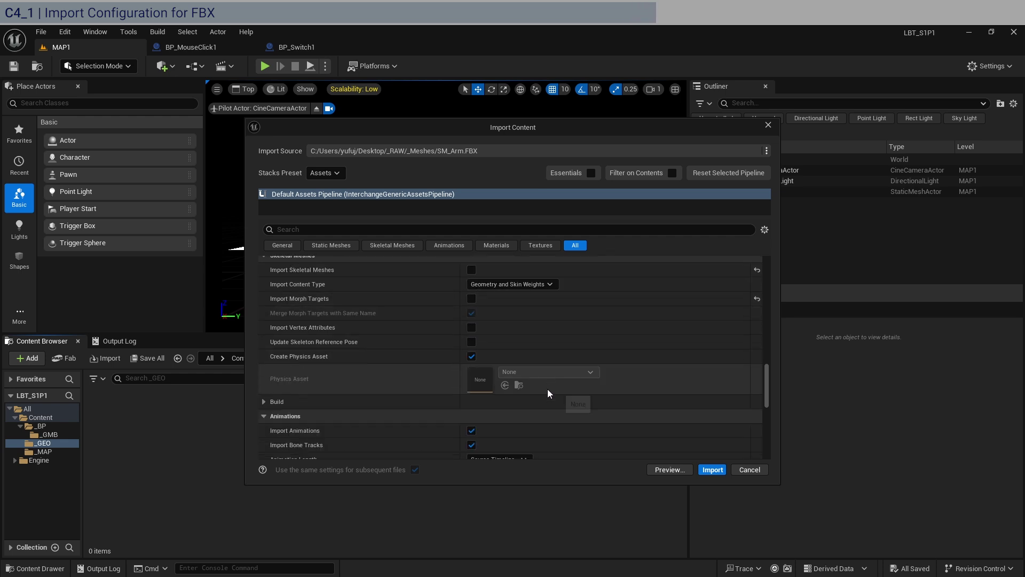
click(472, 356)
scroll(536, 350, down, 4)
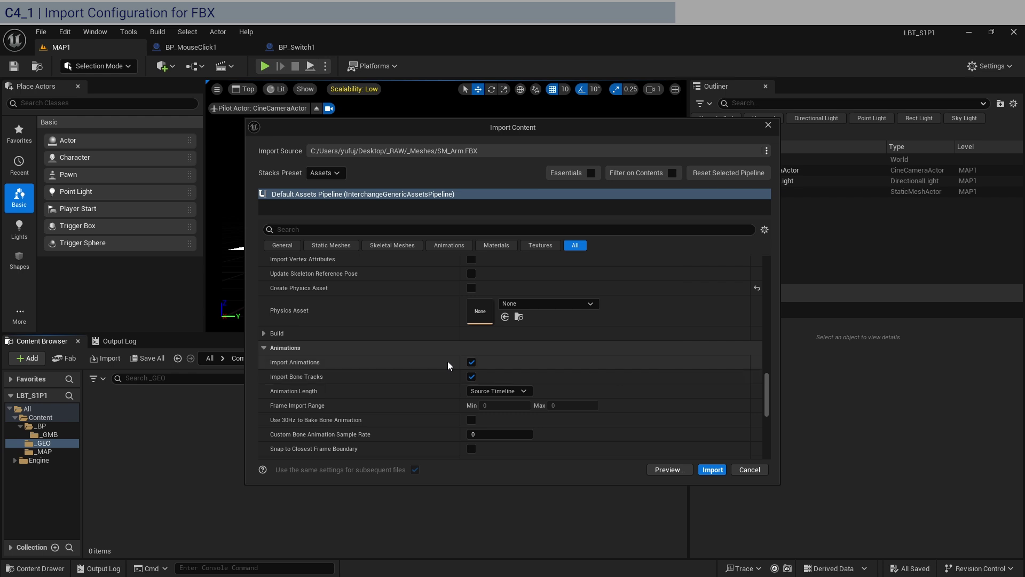
click(469, 364)
Disable importing materials and textures, then import the meshes with these settings
scroll(667, 382, down, 7)
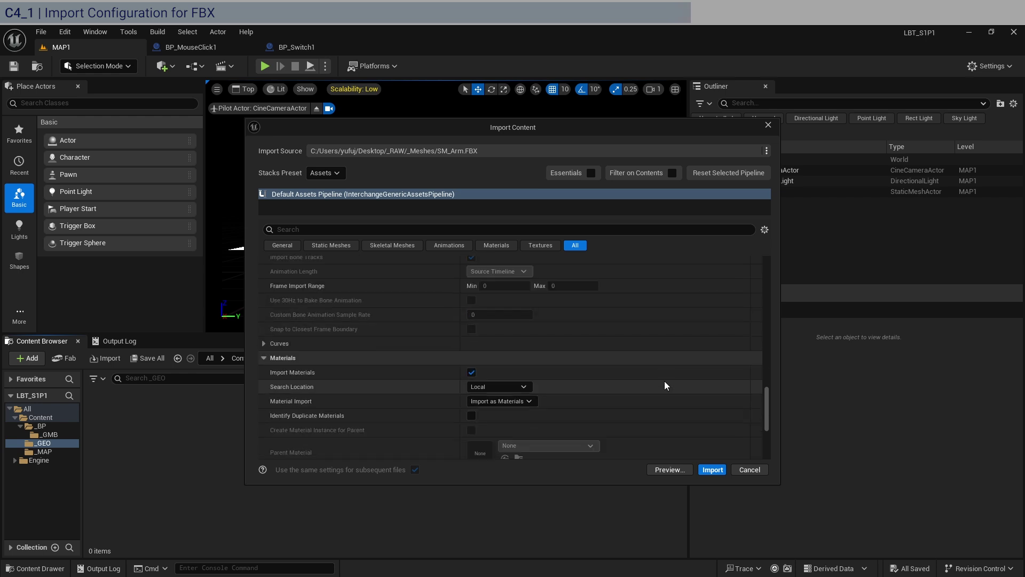
click(471, 372)
scroll(531, 371, down, 7)
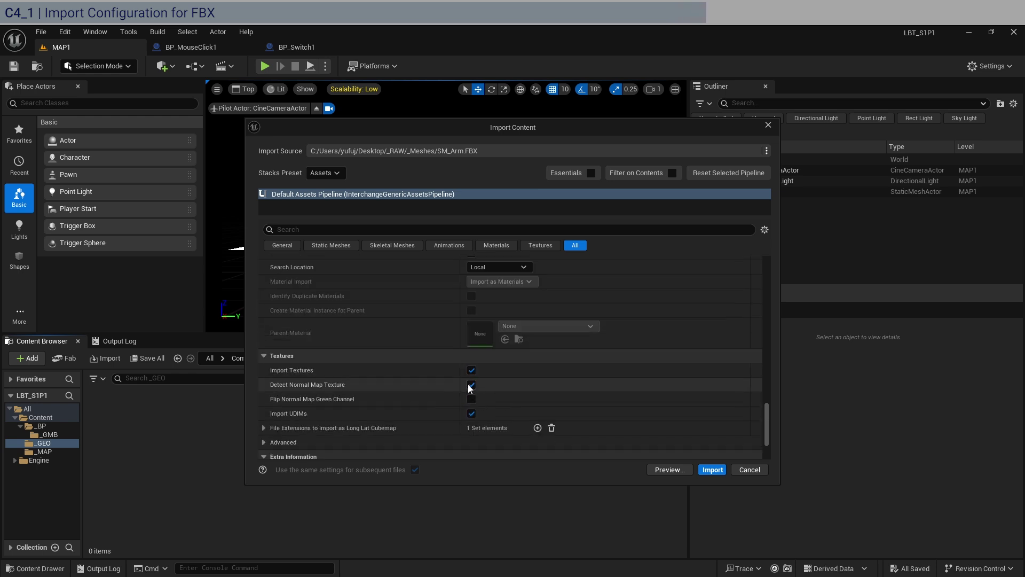
click(472, 371)
scroll(564, 372, down, 5)
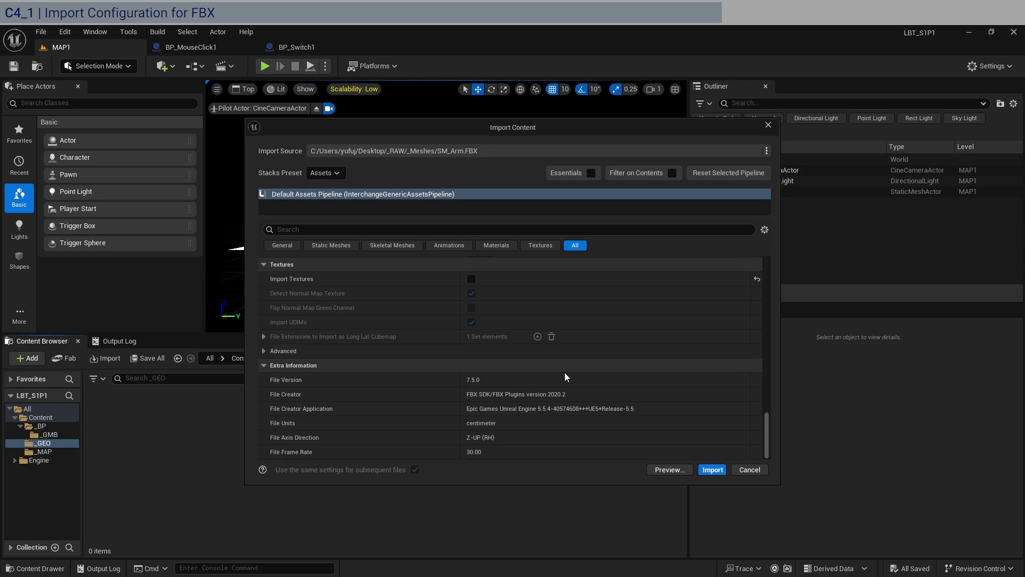
scroll(667, 406, up, 20)
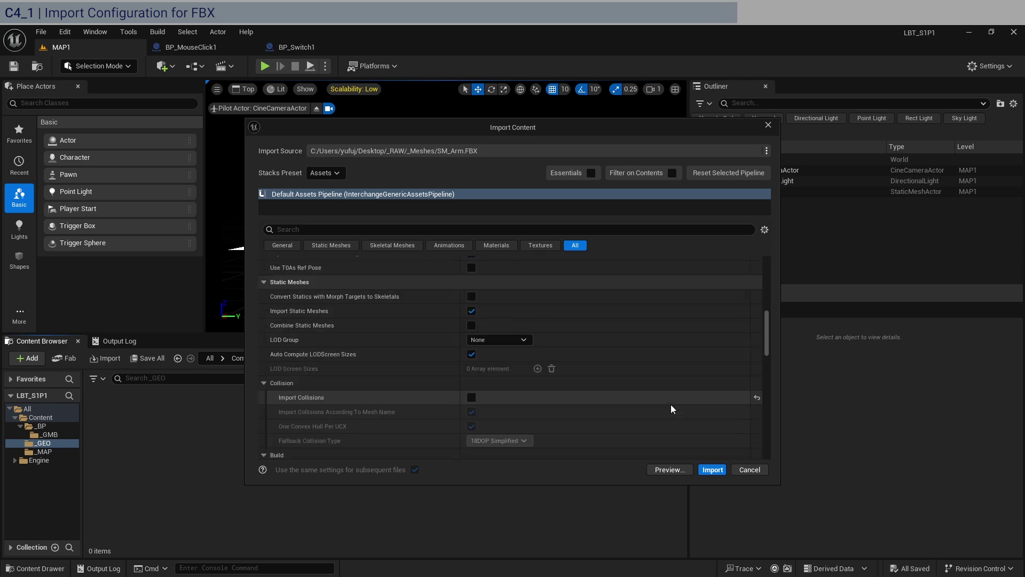
click(713, 469)
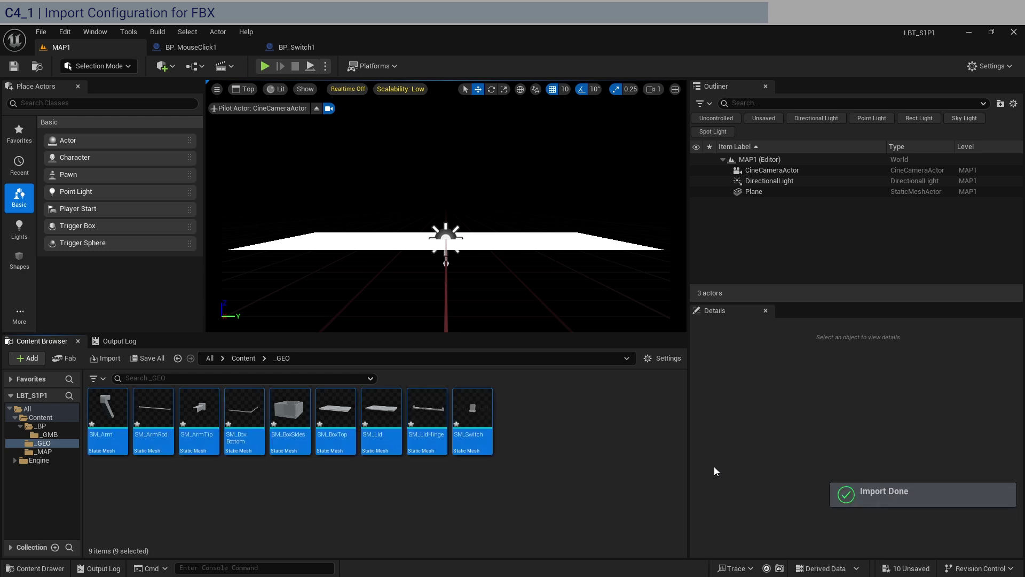
Test-place SM_BoxSides in the level, delete it, and save all assets
click(556, 479)
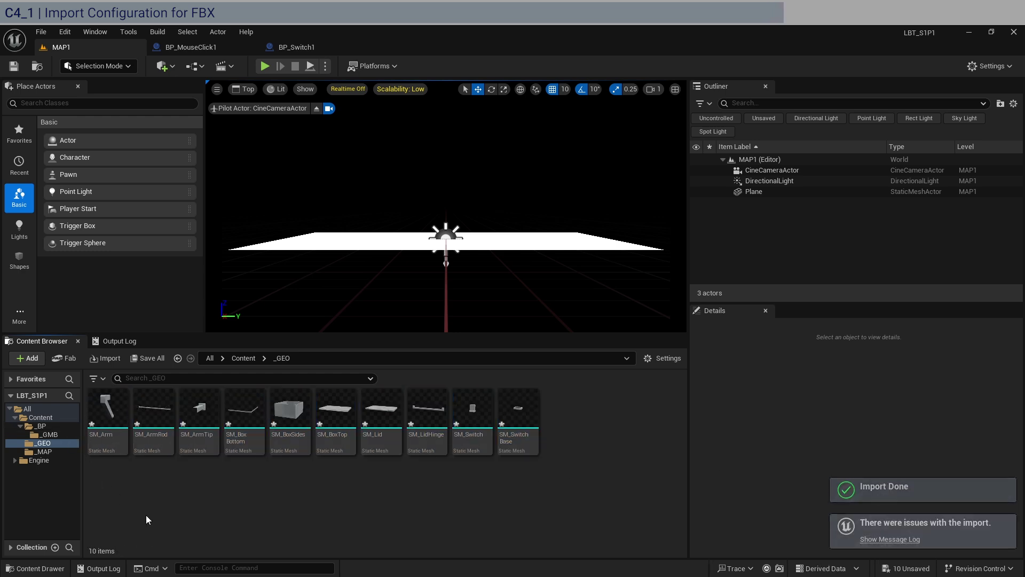
click(309, 442)
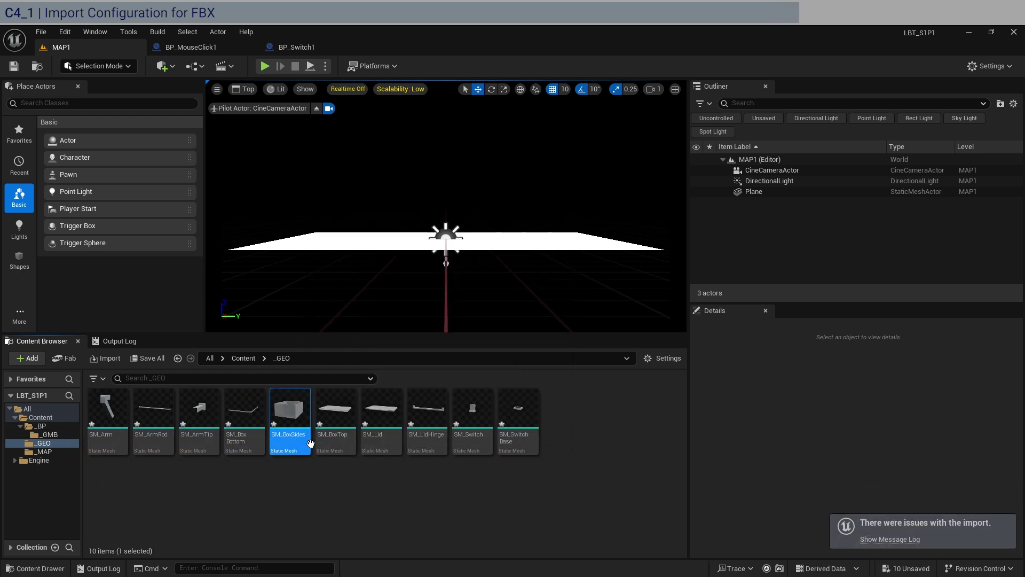
drag(310, 443, 446, 243)
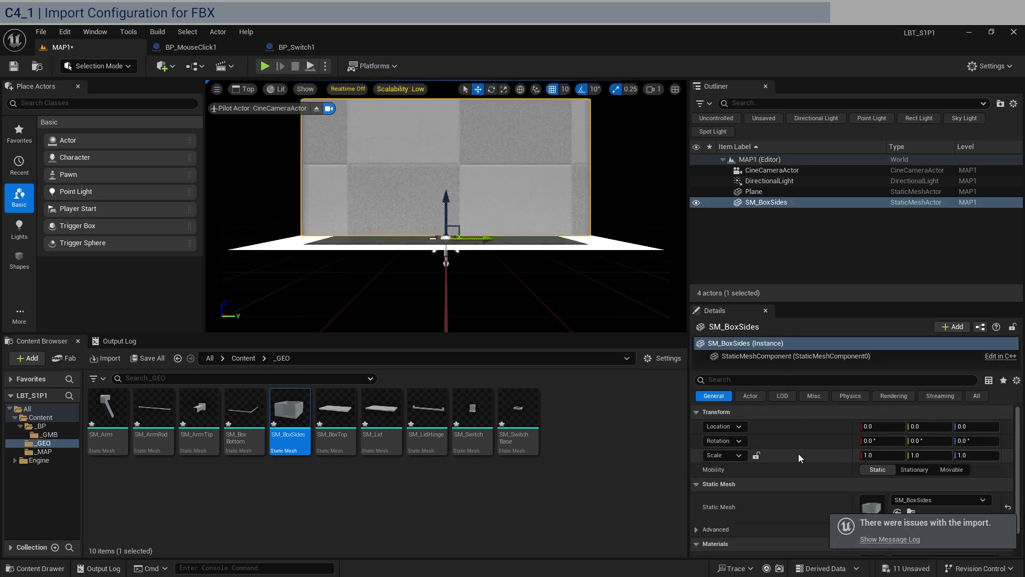
click(769, 202)
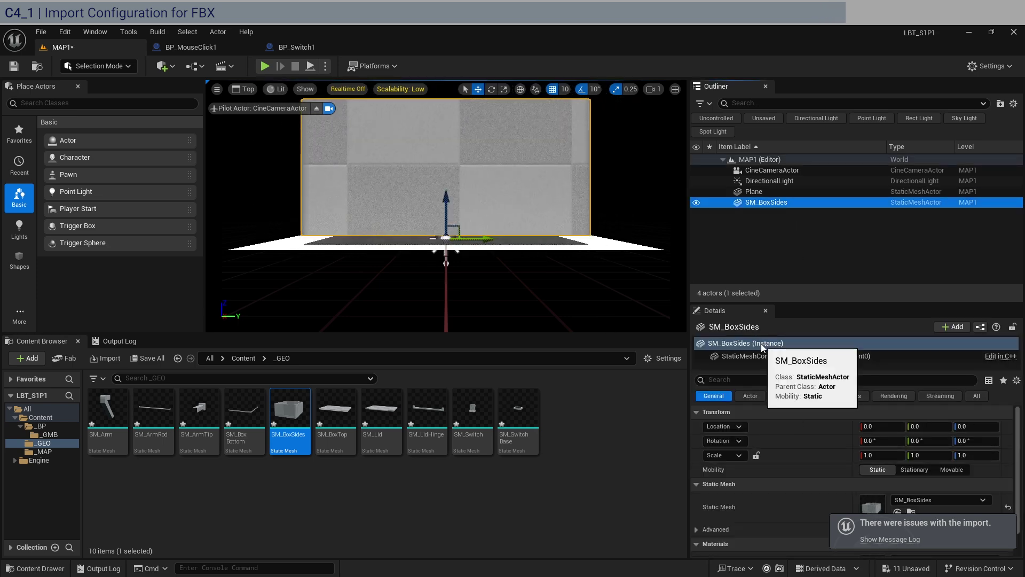
key(Delete)
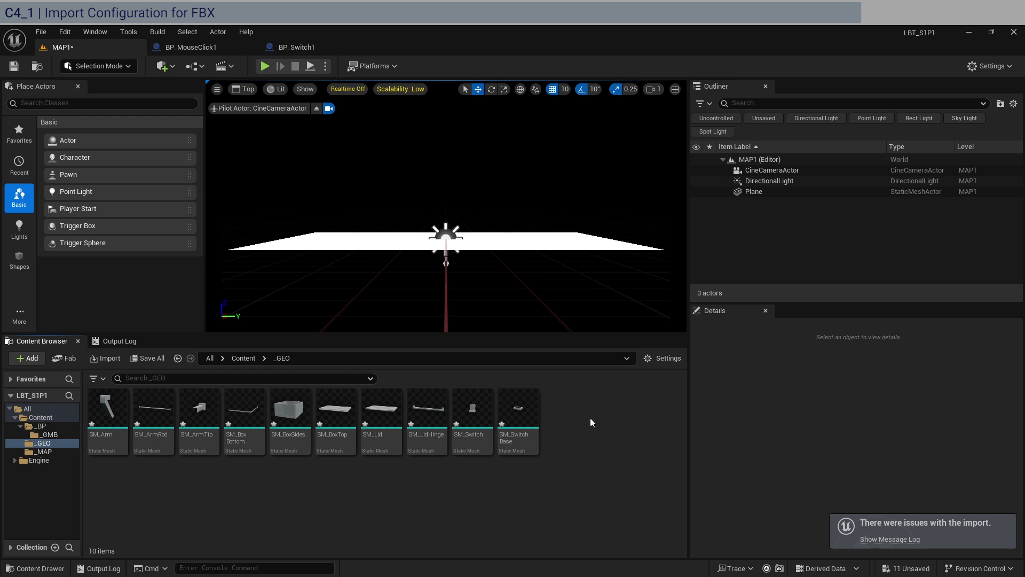
key(ctrl+s)
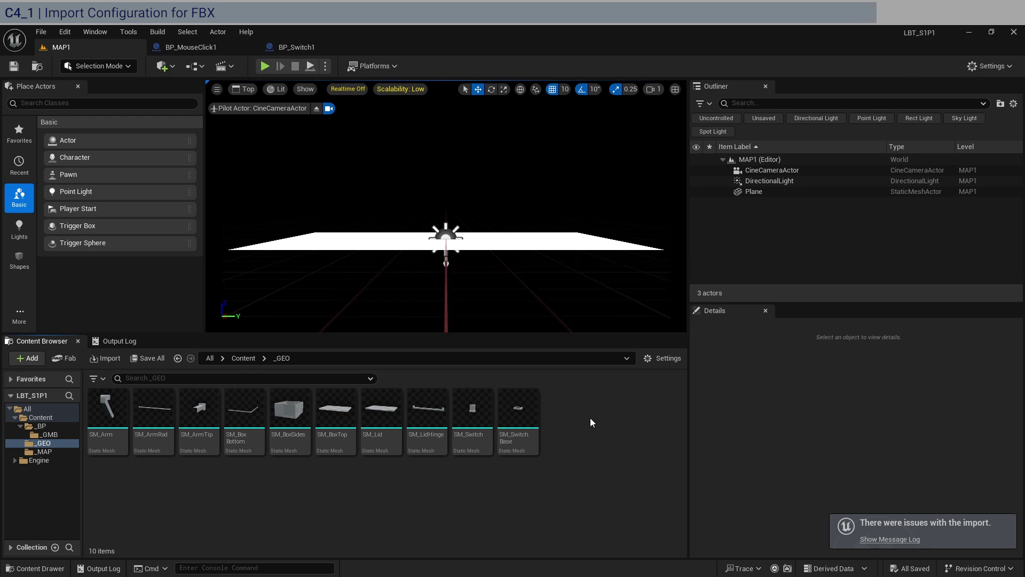
In Perspective view, place SM_BoxSides on the floor plane again and delete it
key(alt+g)
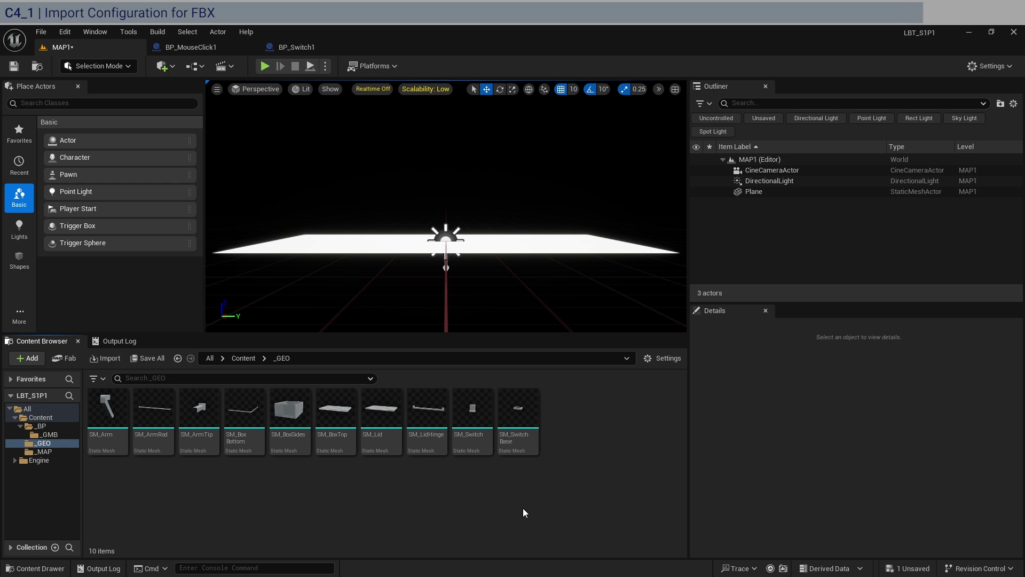
click(288, 409)
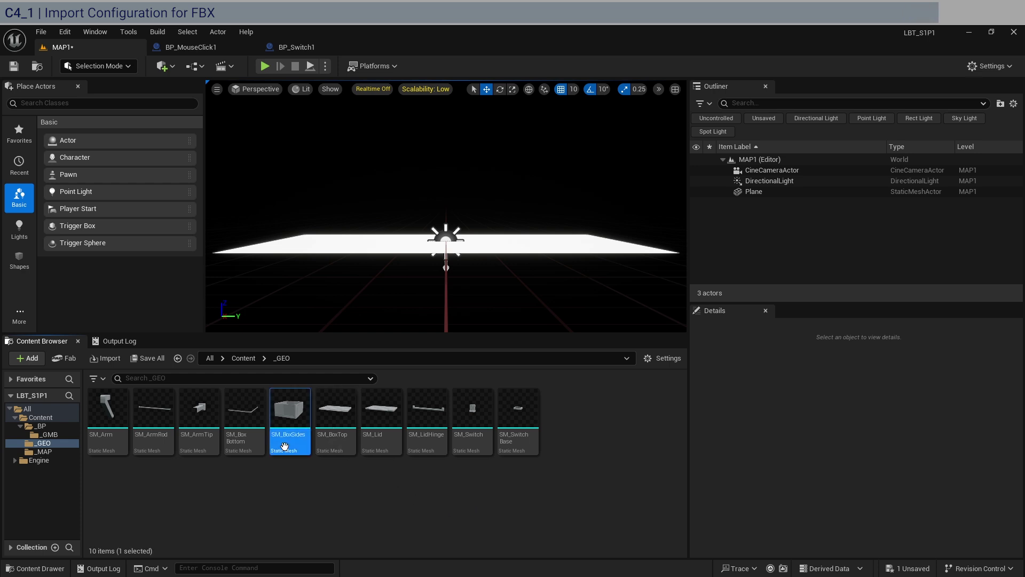
drag(289, 409, 458, 237)
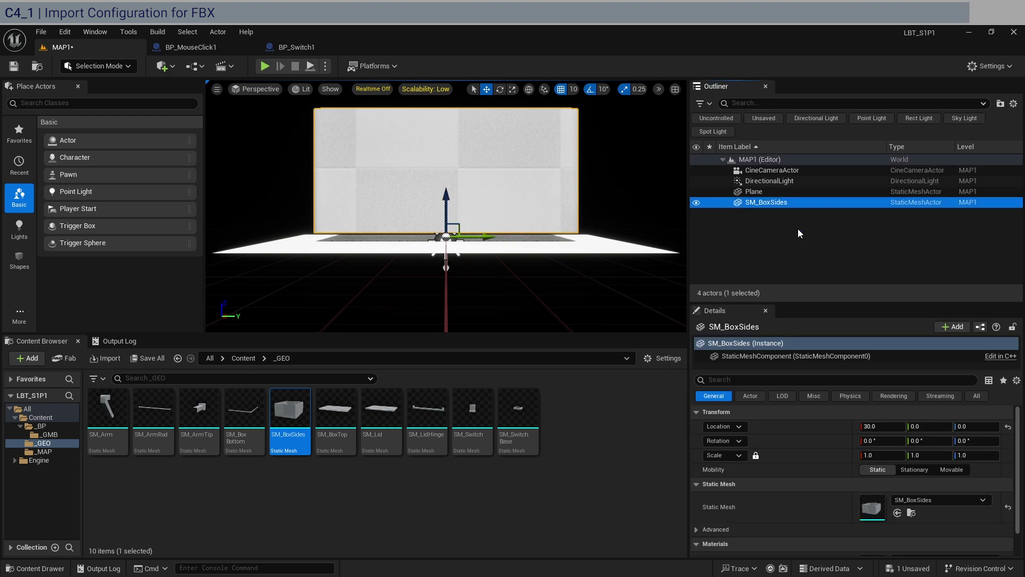
key(Delete)
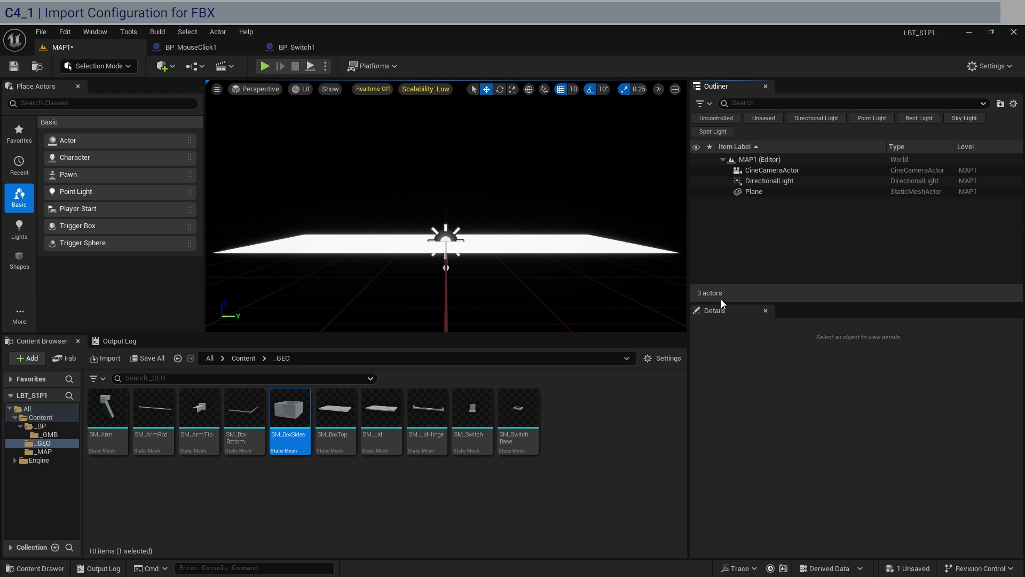
click(587, 471)
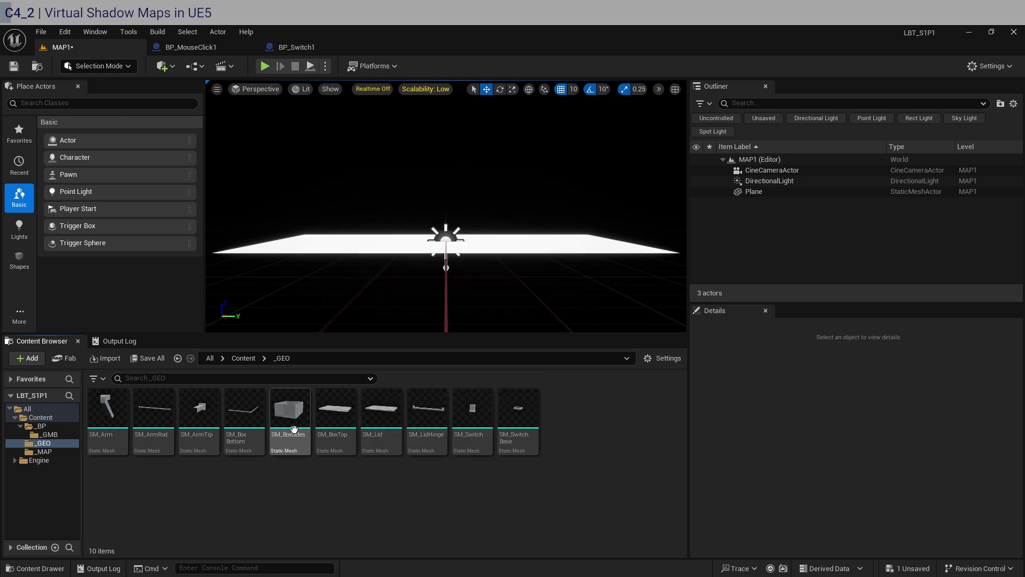
Drop SM_BoxSides onto the floor at 0, 0, 0, check it from Top view, and select it
drag(286, 446, 441, 253)
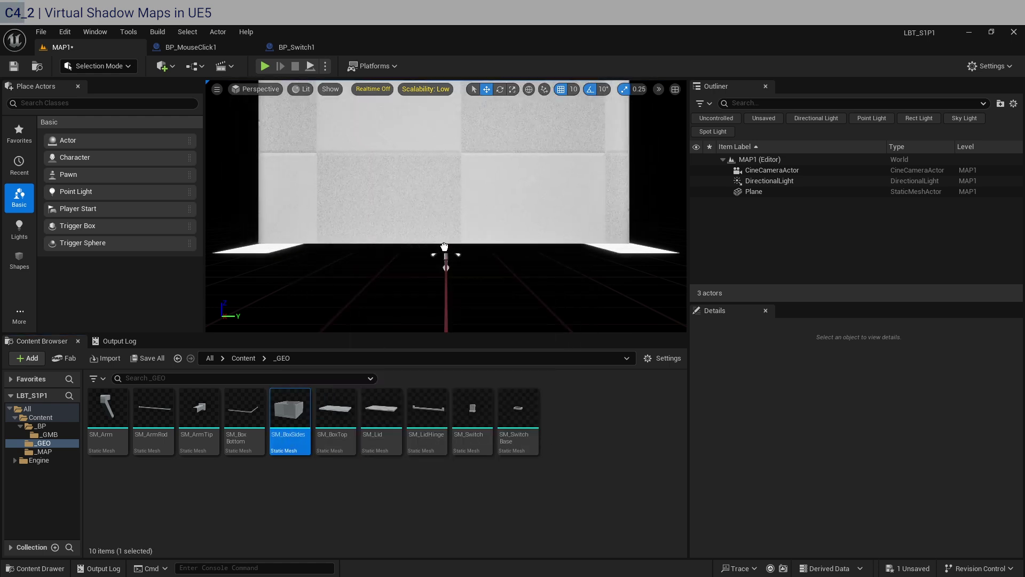
drag(445, 247, 465, 266)
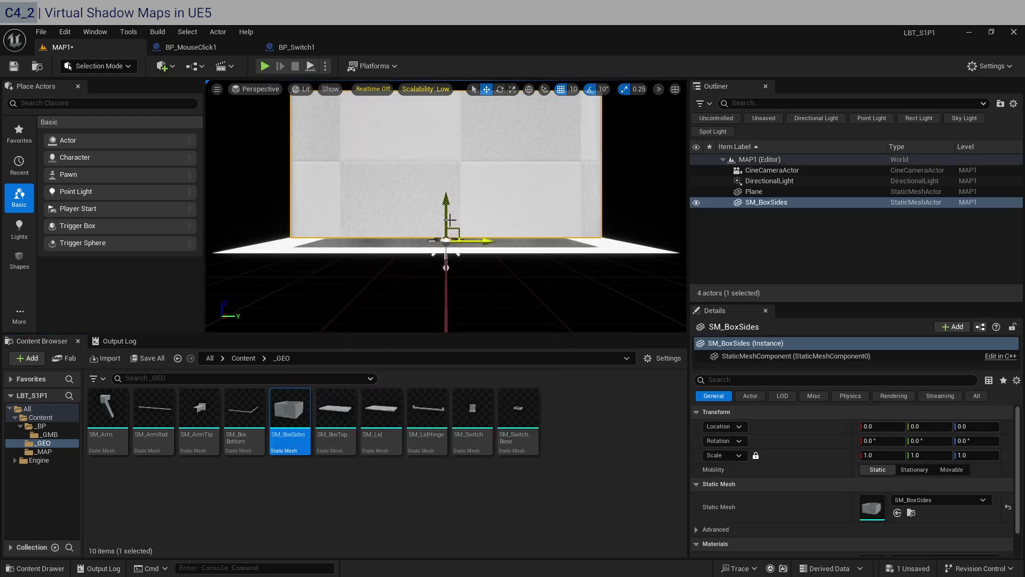
click(262, 90)
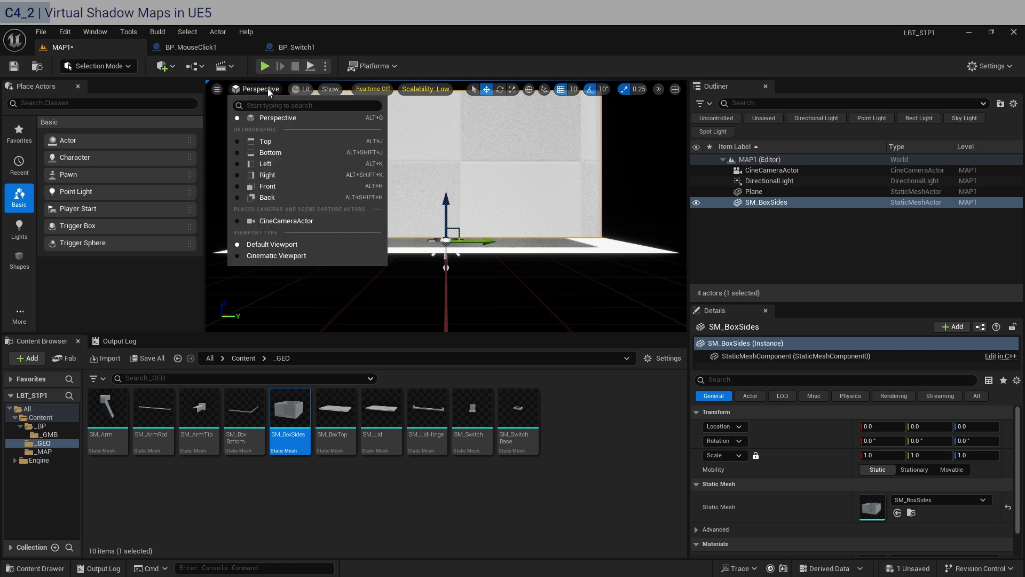
click(267, 140)
scroll(446, 242, up, 2)
right_drag(446, 243, 521, 209)
scroll(450, 242, down, 2)
click(248, 89)
click(274, 112)
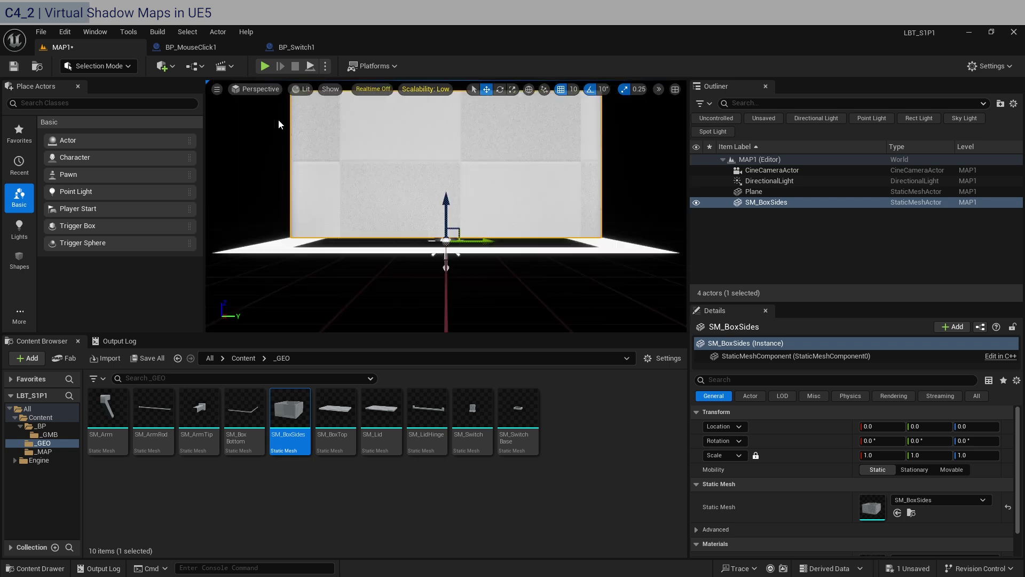
click(805, 205)
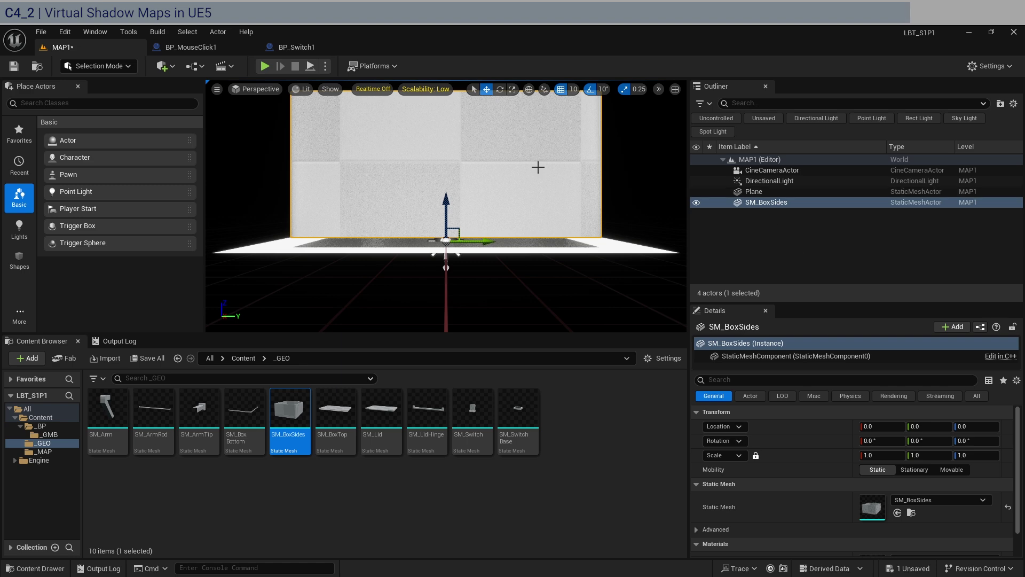
Scale SM_BoxSides down to about 0.0975, then delete the actor from MAP1
drag(887, 455, 812, 456)
click(790, 204)
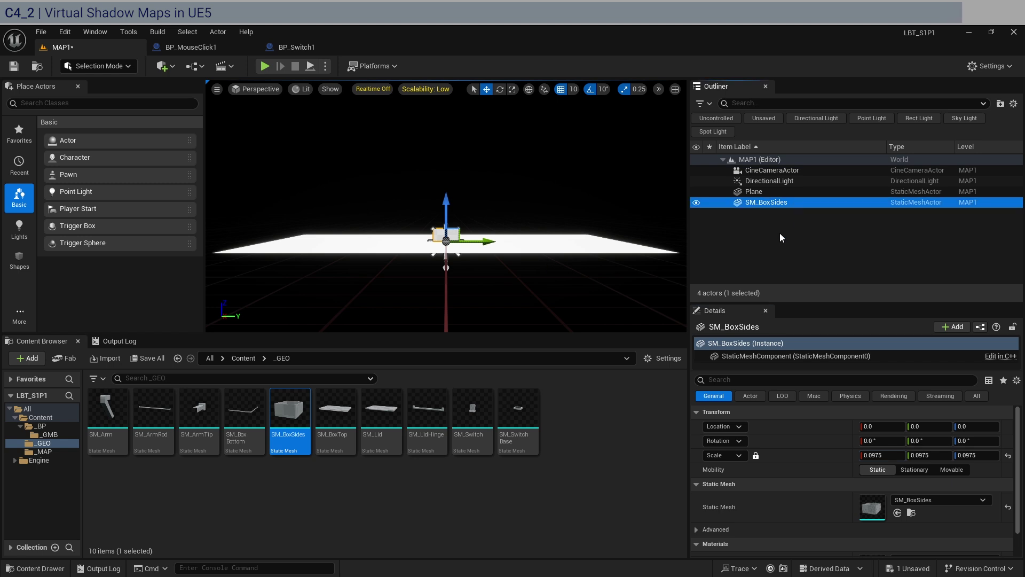
key(Delete)
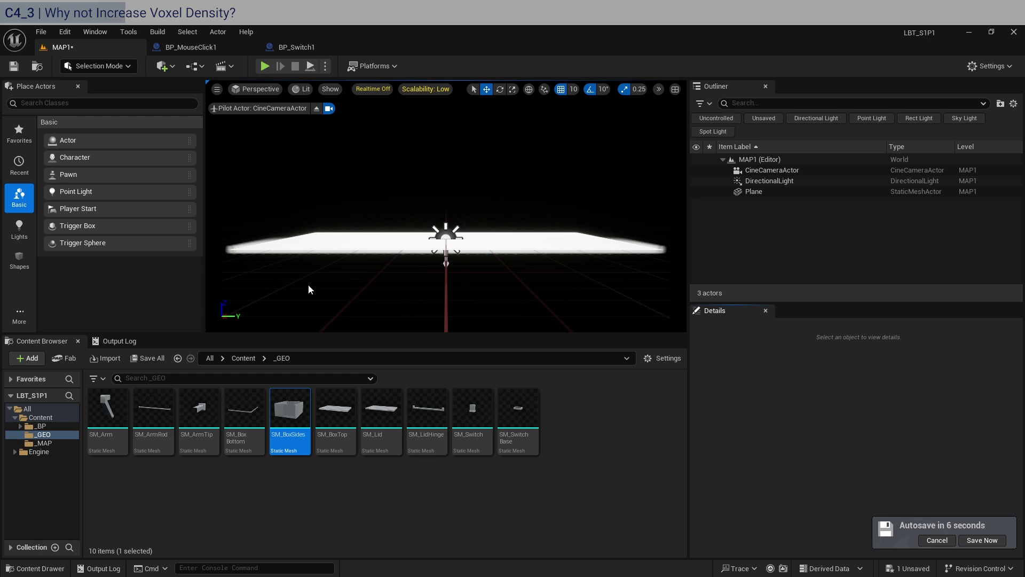
Find Distance Field Voxel Density (0.2) under Project Settings > Engine > Rendering, then return to MAP1
click(65, 32)
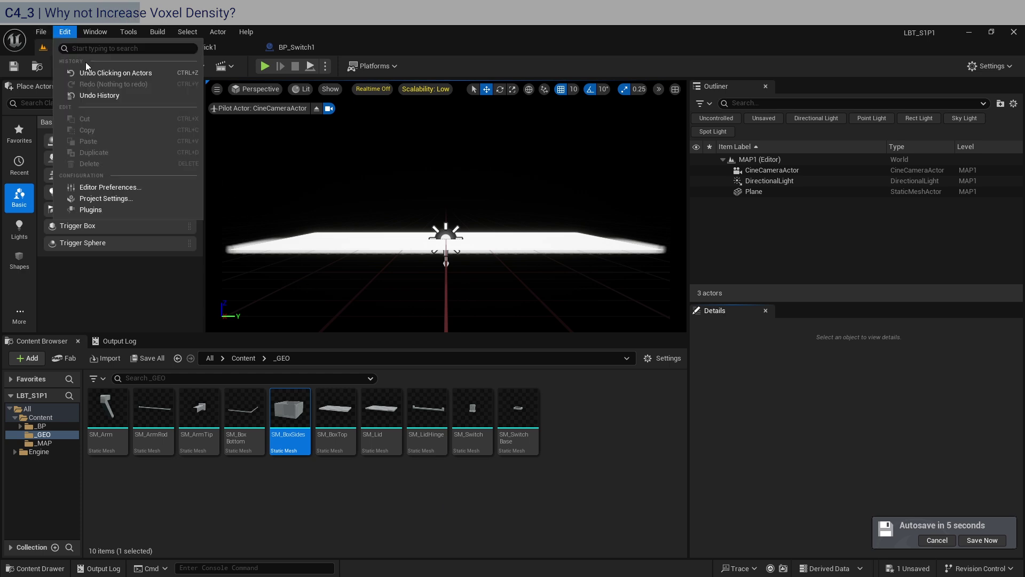
click(118, 199)
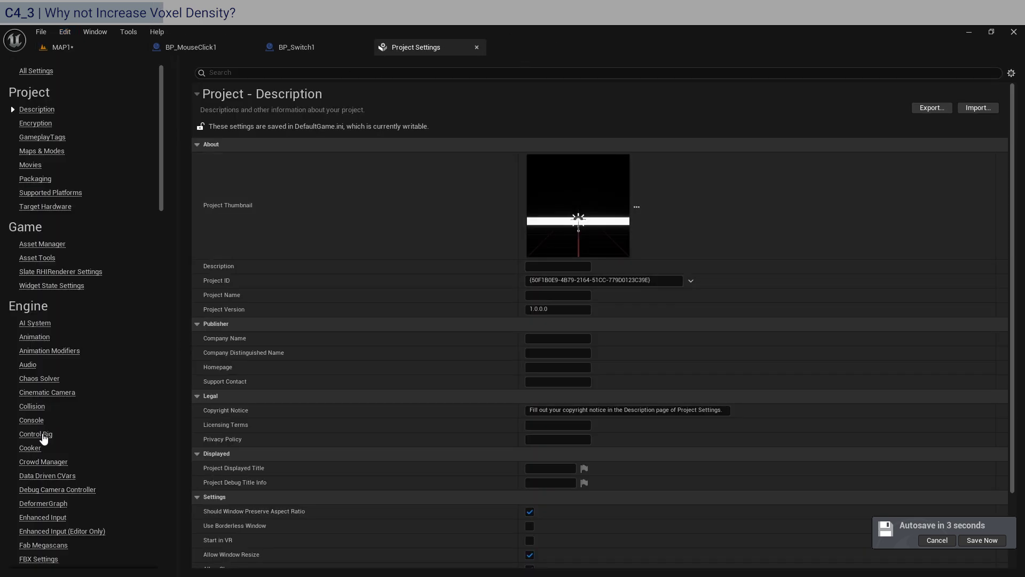
scroll(50, 434, down, 10)
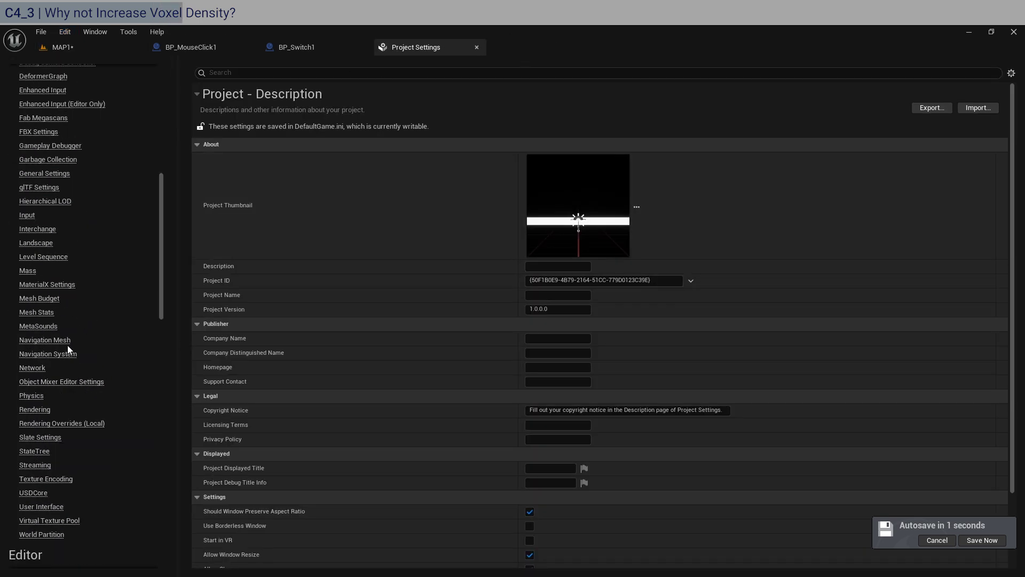
click(35, 410)
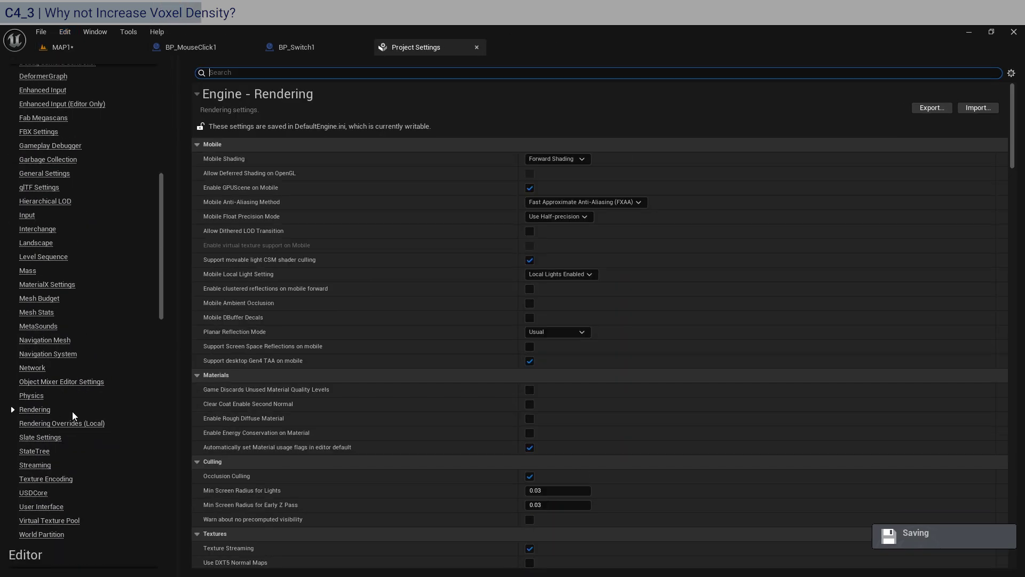
scroll(316, 393, down, 15)
scroll(317, 393, down, 2)
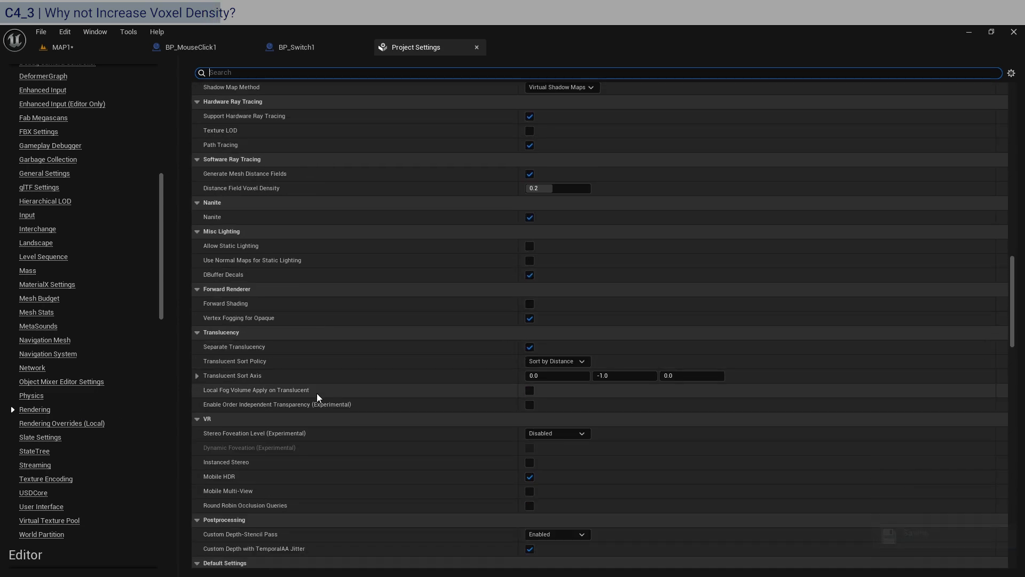
scroll(321, 390, up, 4)
mouse_move(270, 294)
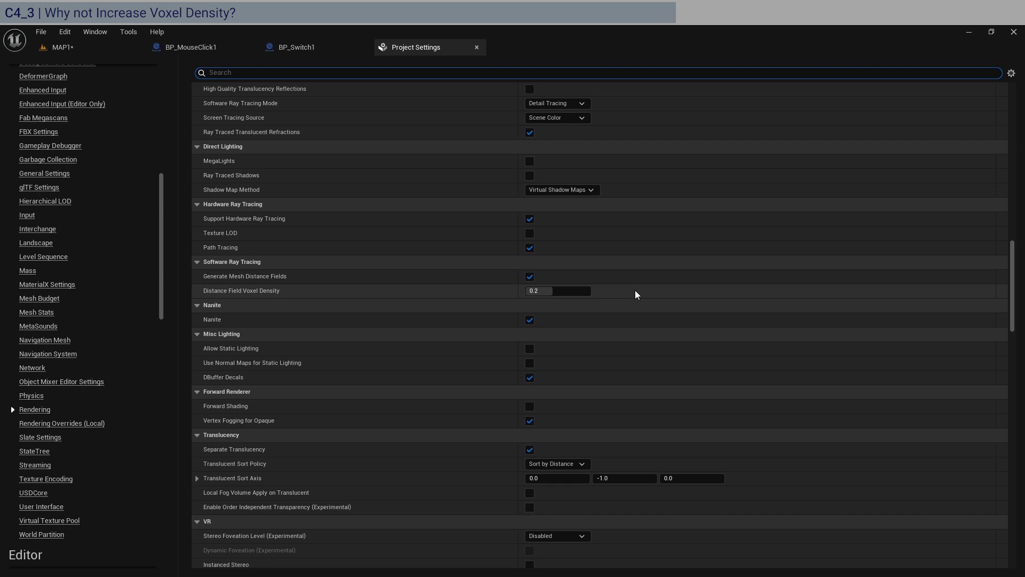
click(76, 47)
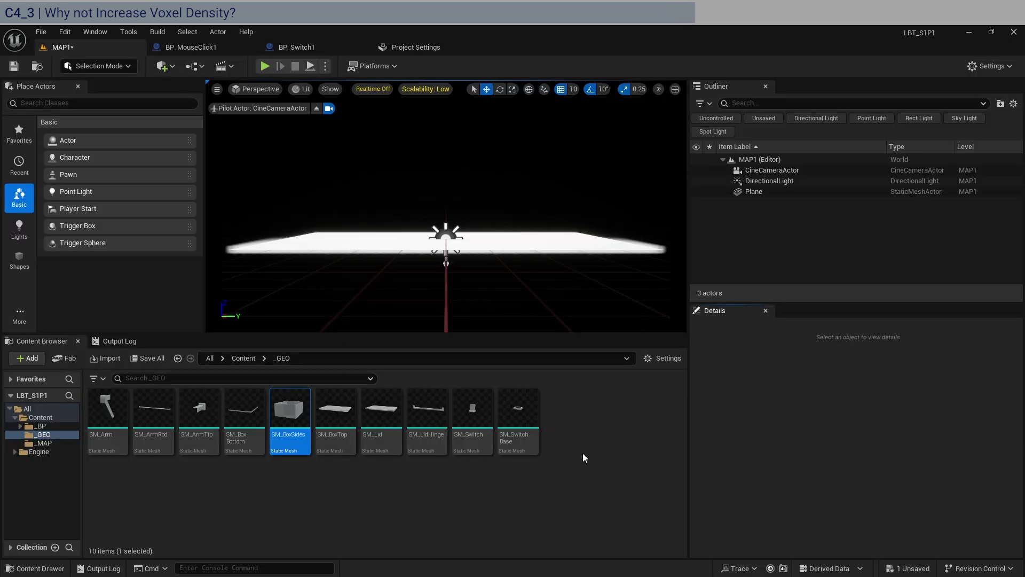
Inspect the Scalability Groups under Engine Scalability Settings, then close the settings menu
click(992, 67)
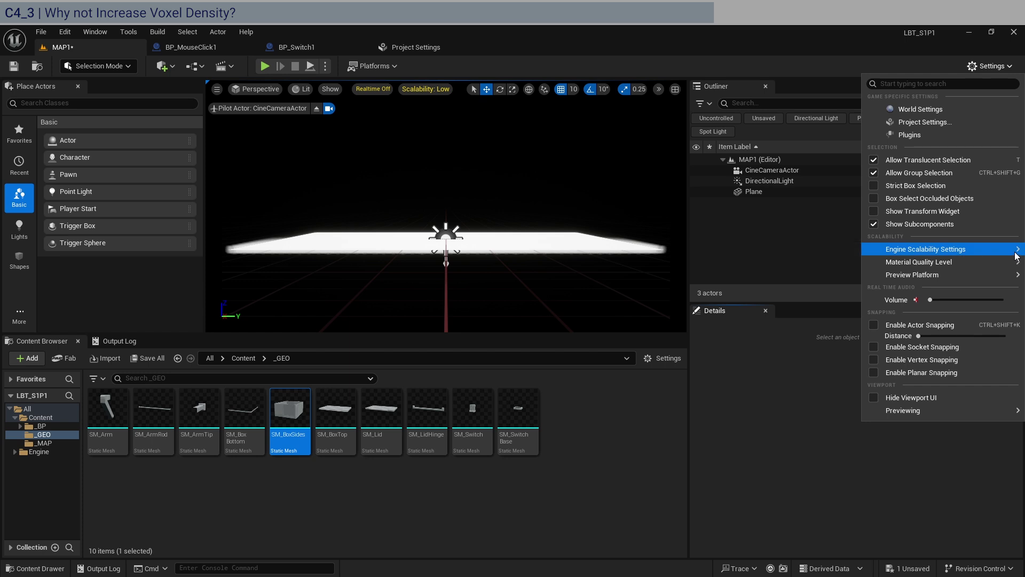
mouse_move(1011, 255)
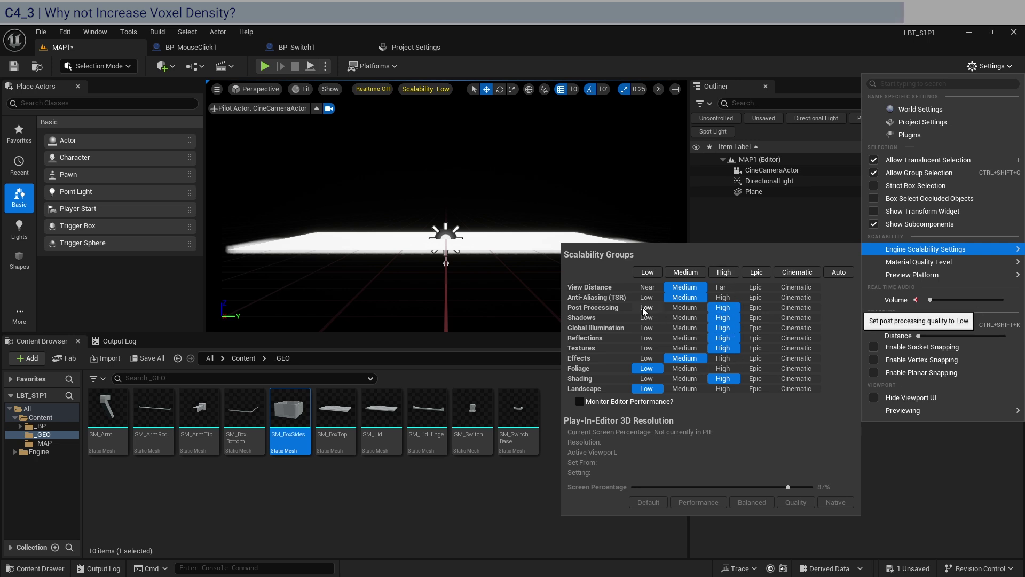
click(945, 460)
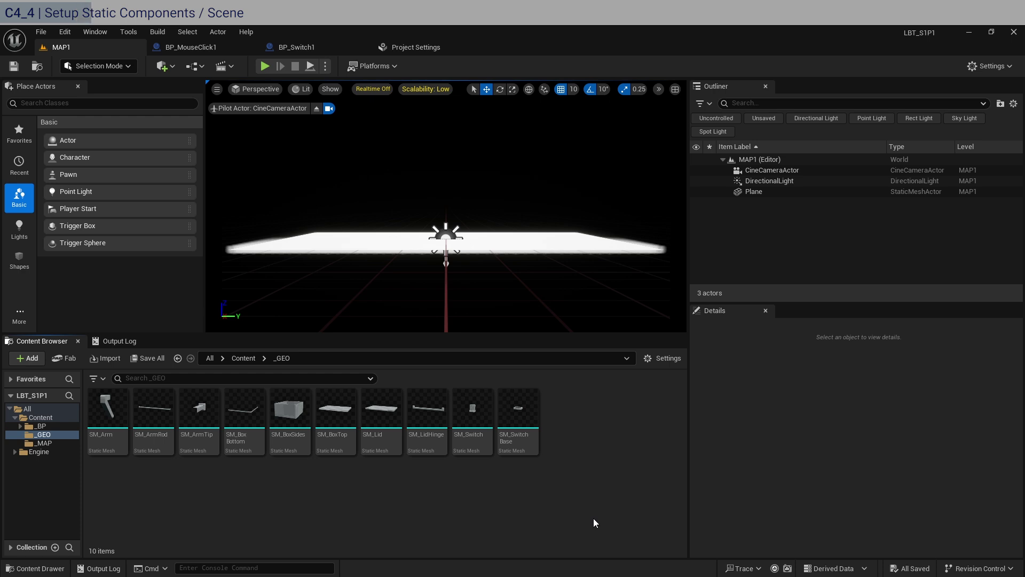
Leave the cine camera view and scale the floor plane to 10
click(316, 108)
right_drag(316, 108, 406, 214)
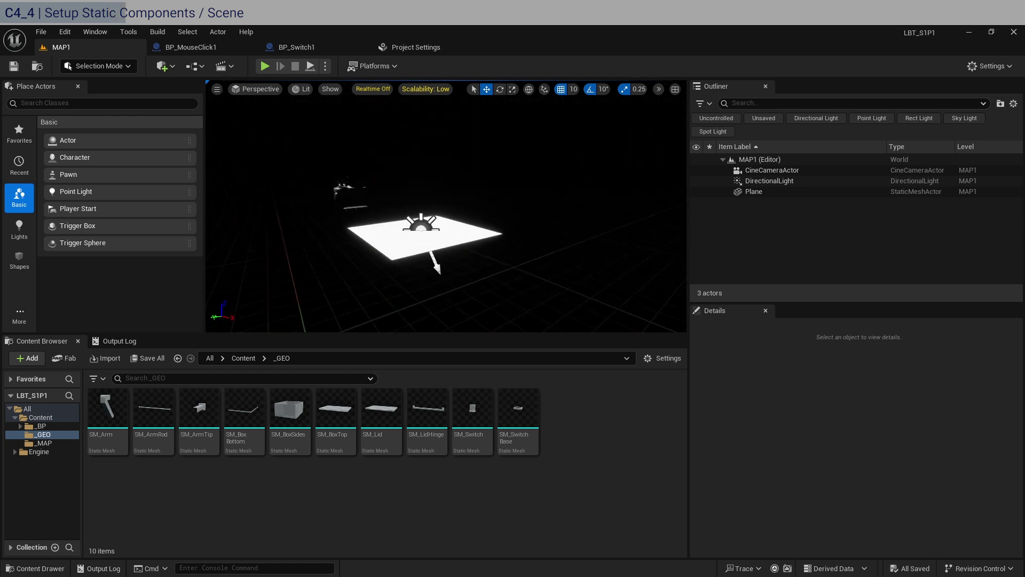
click(438, 240)
click(889, 455)
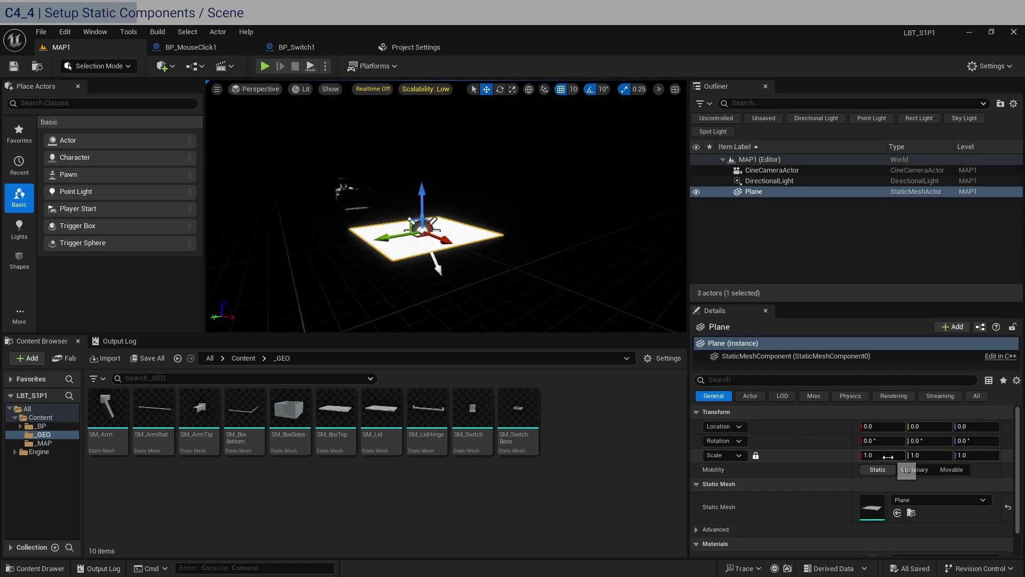
key(Return)
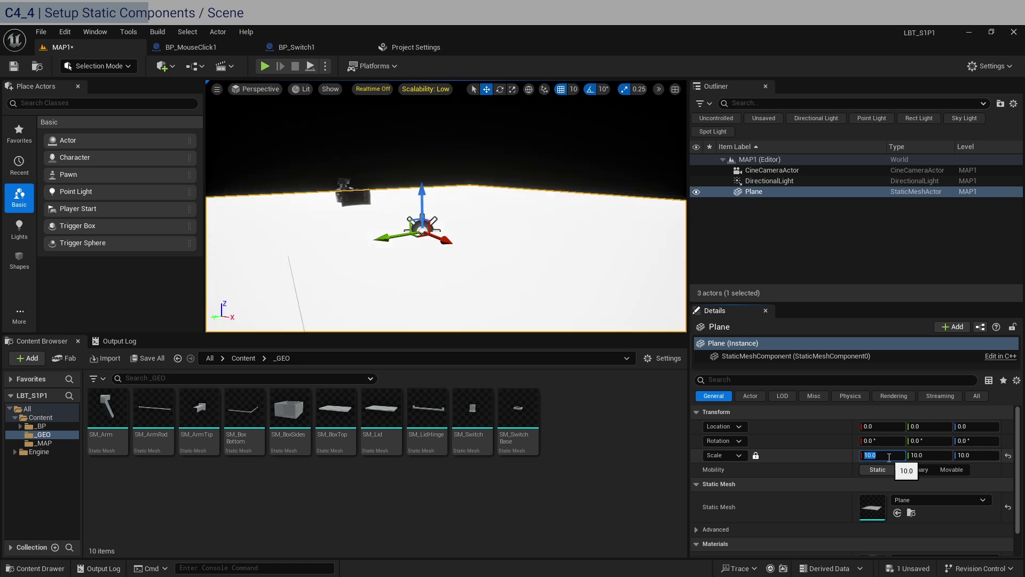
Set the directional light's intensity to 2 lux
click(802, 183)
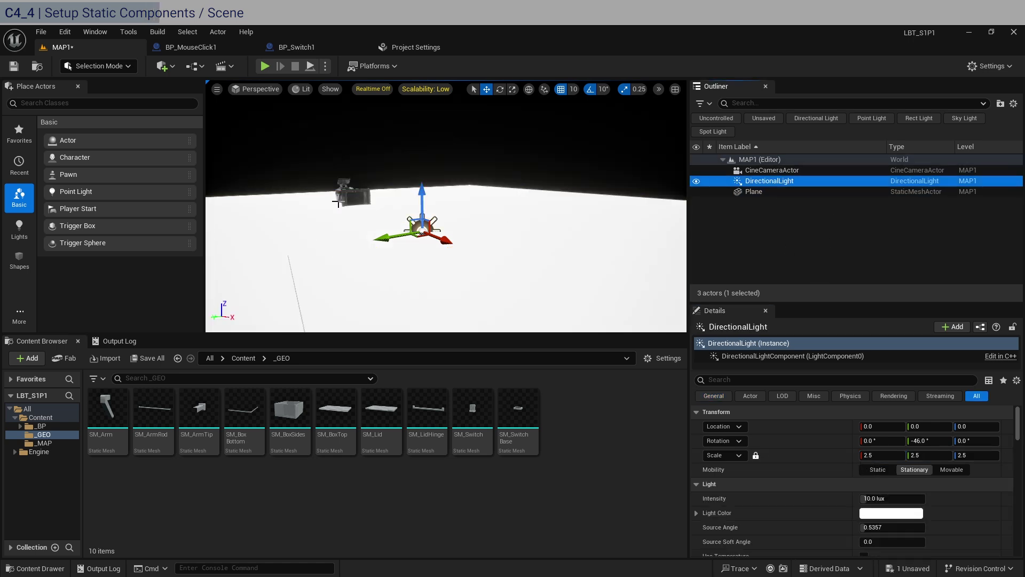
click(895, 498)
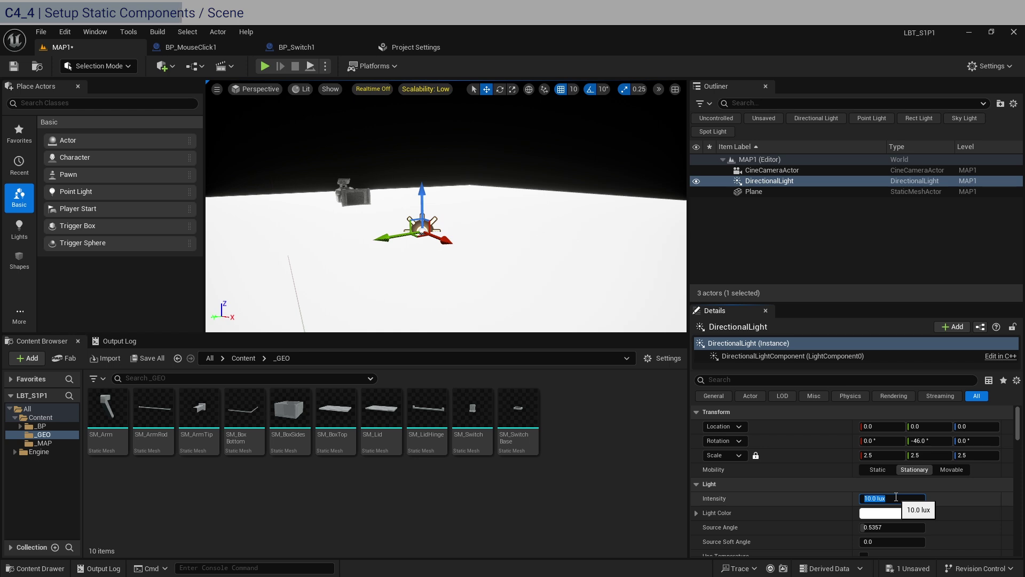
text(2)
key(Return)
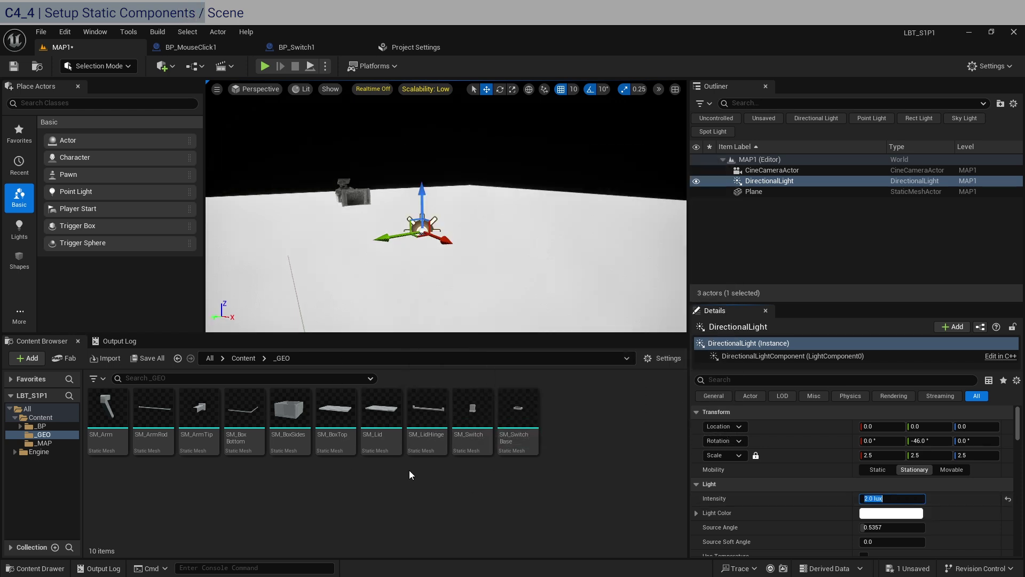
Place SM_BoxBottom, SM_BoxSides and SM_BoxTop at location 0, 0, 0 to form the closed box
click(244, 414)
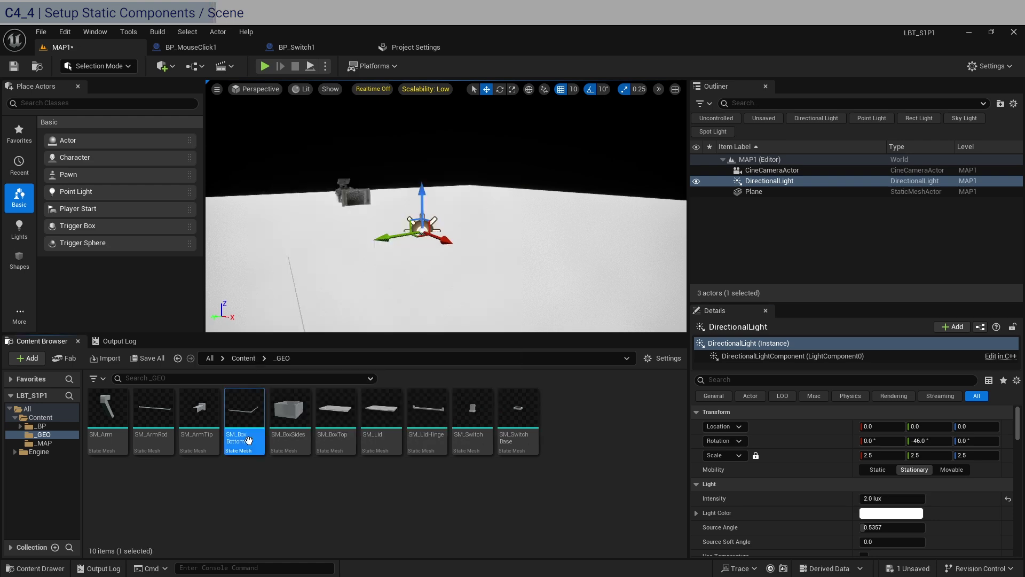
drag(408, 318, 504, 298)
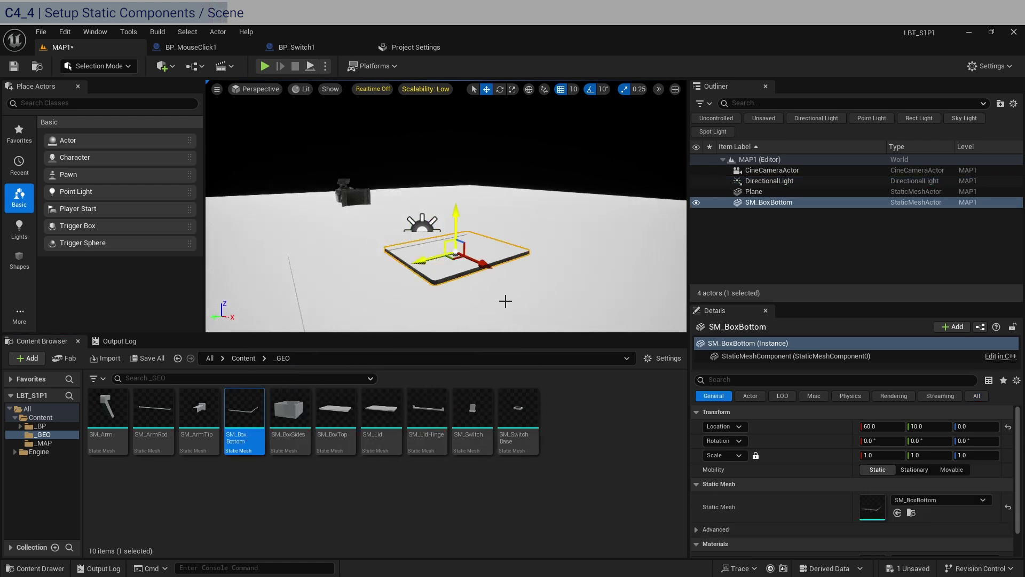
click(1008, 428)
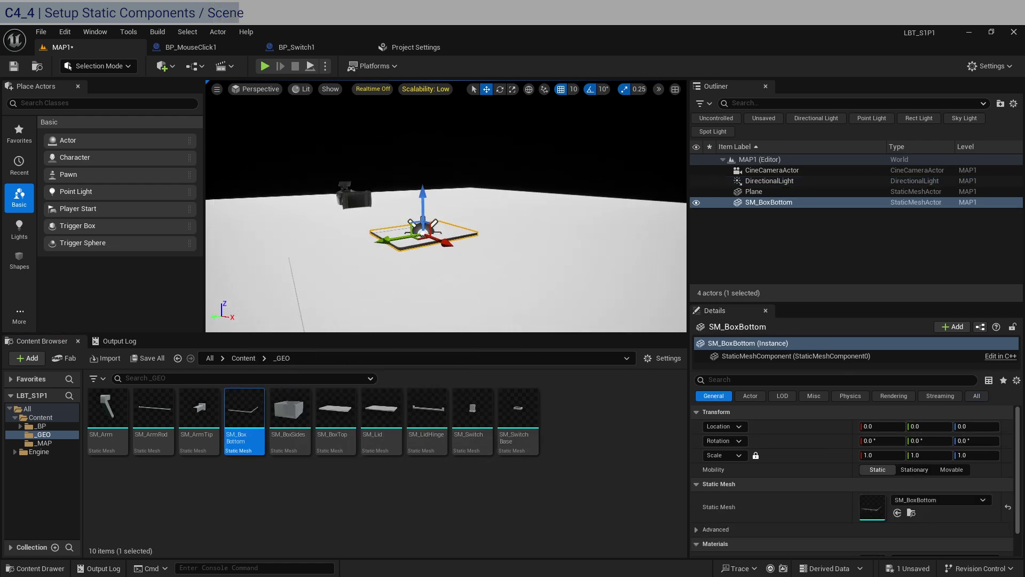
drag(282, 426, 481, 309)
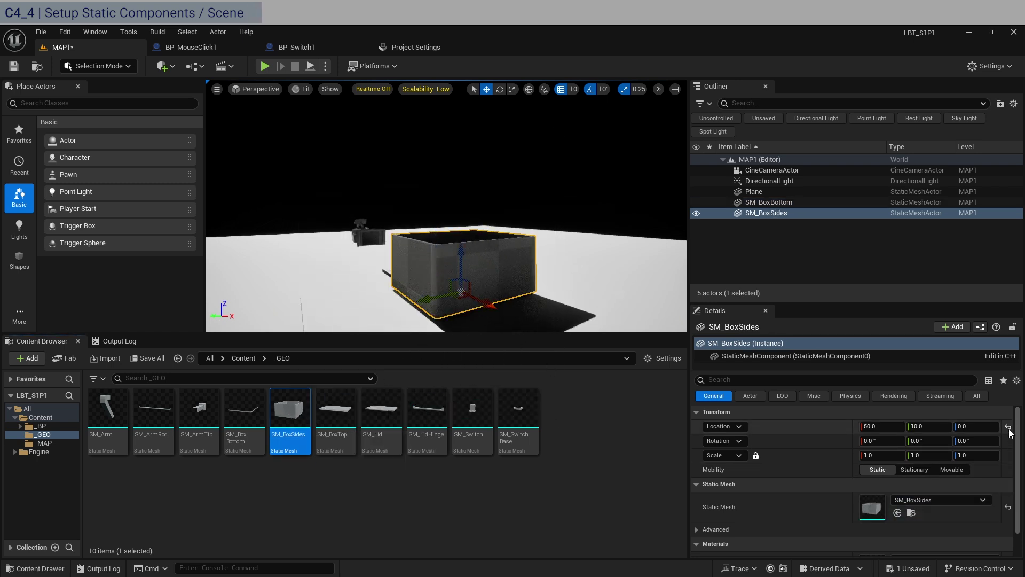
click(1008, 426)
right_drag(507, 278, 507, 277)
key(f)
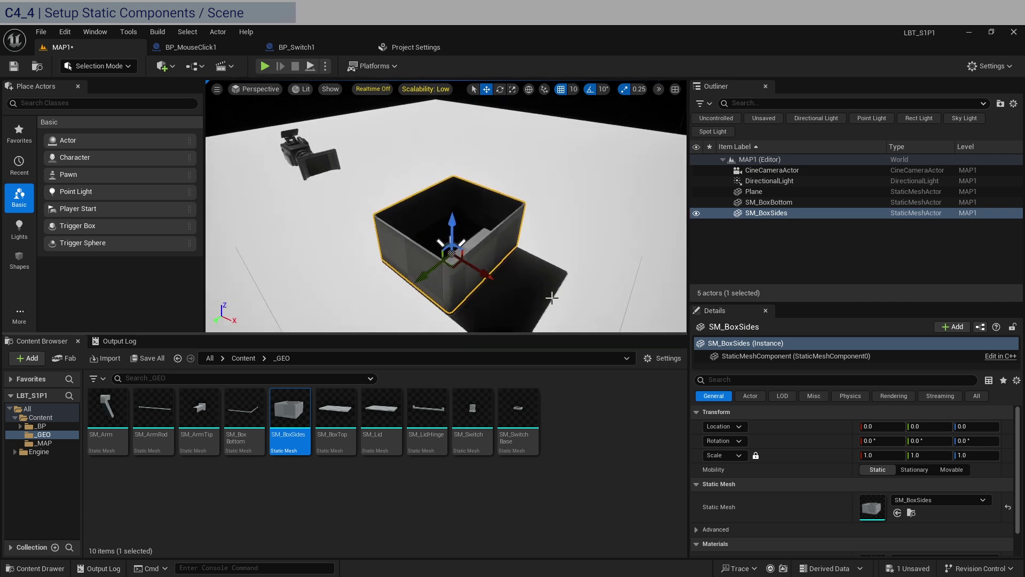
click(335, 414)
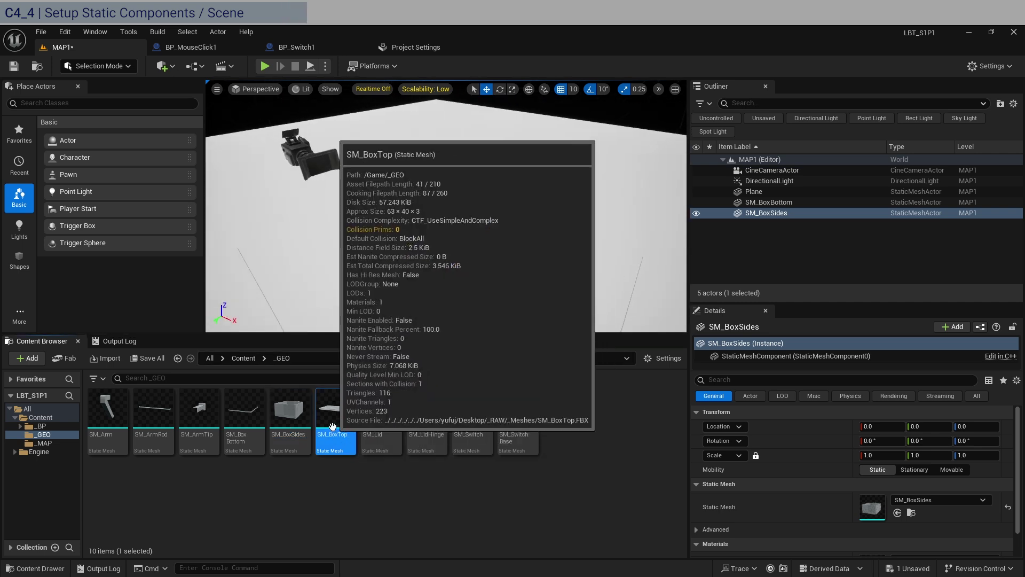
drag(336, 414, 459, 282)
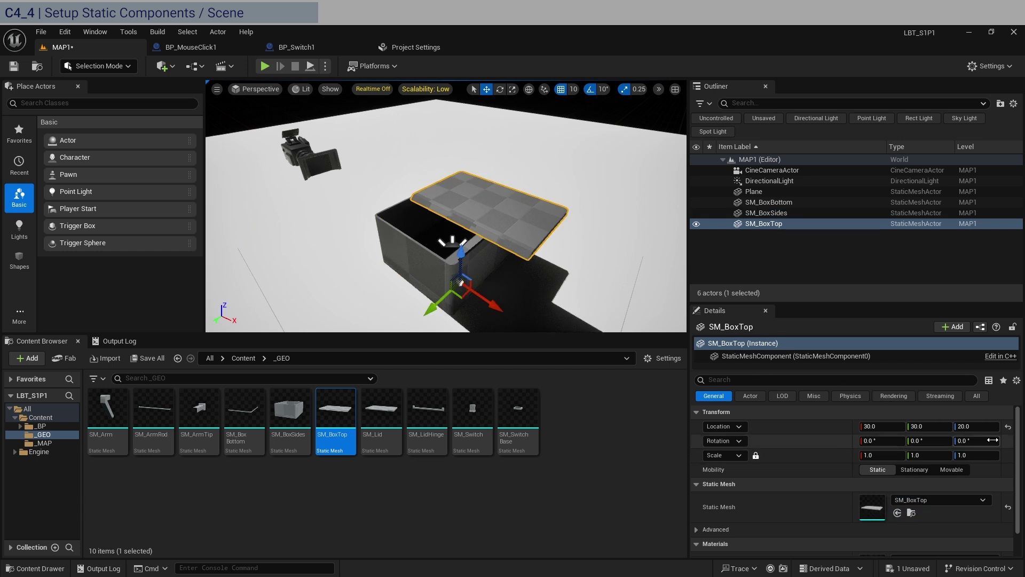
mouse_move(446, 224)
right_down()
mouse_move(446, 213)
mouse_move(440, 224)
right_up()
Rename the Plane actor to Floor in the Outliner
click(427, 414)
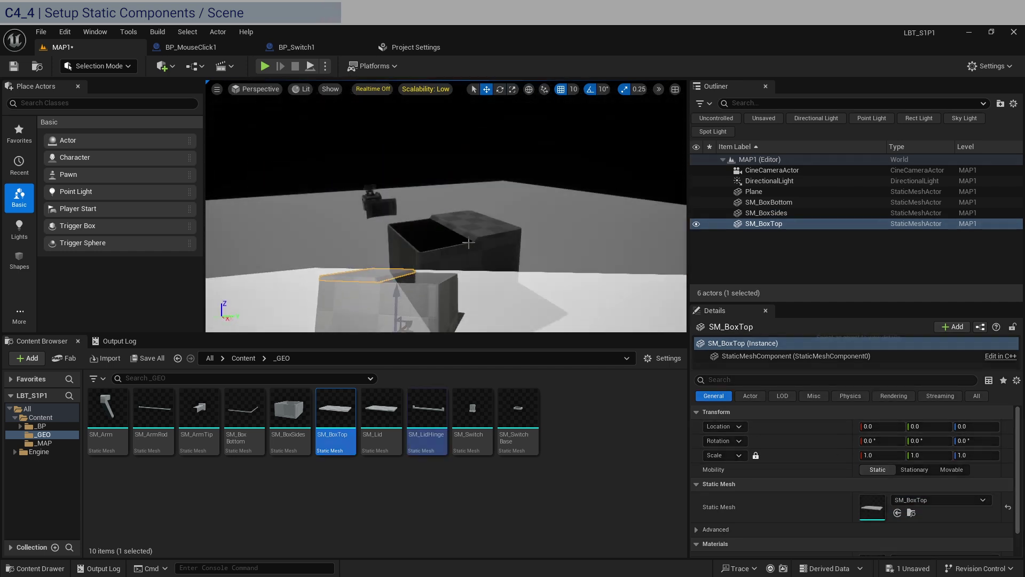
click(895, 255)
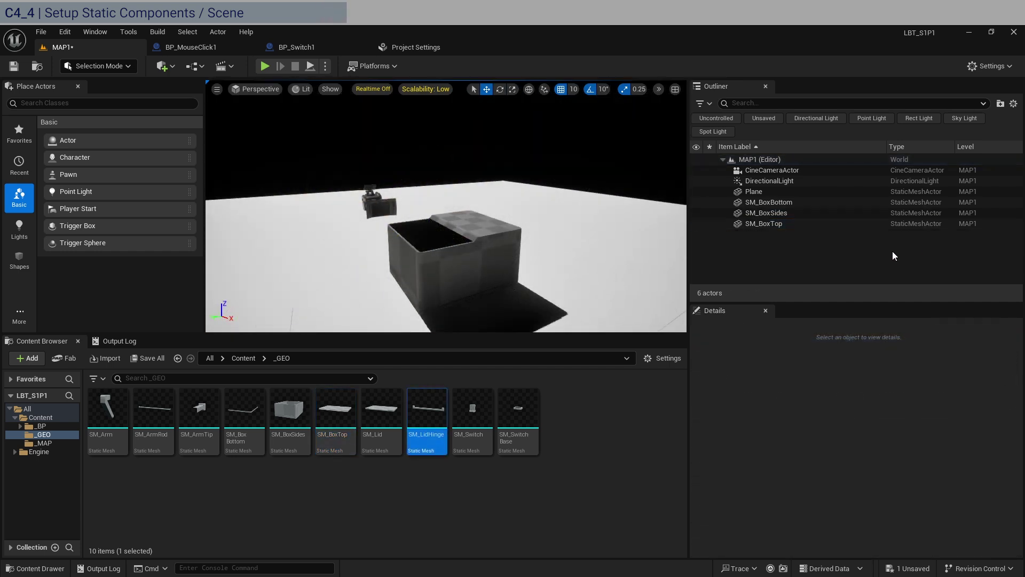
click(757, 192)
click(769, 191)
text(Floor)
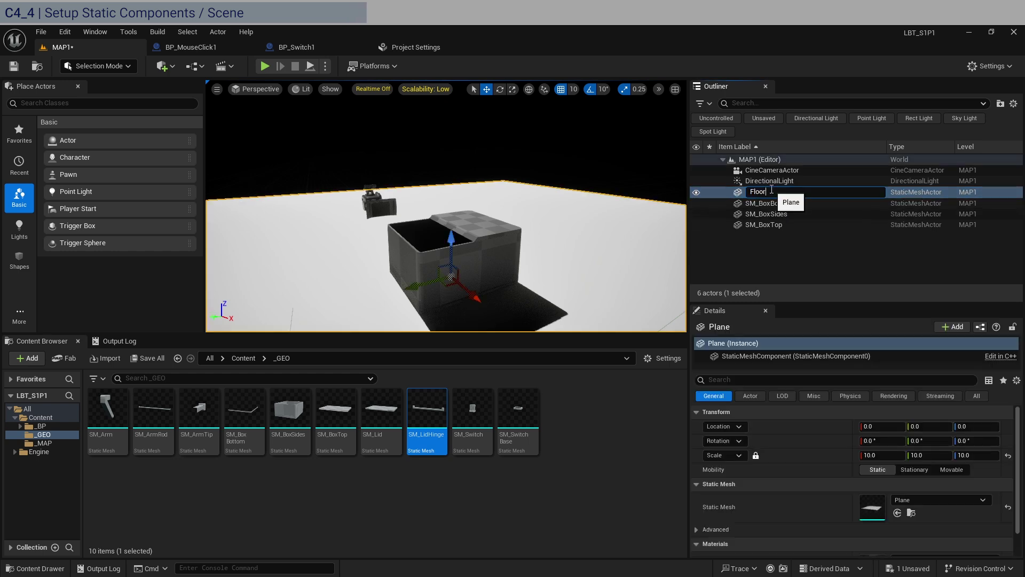
key(Return)
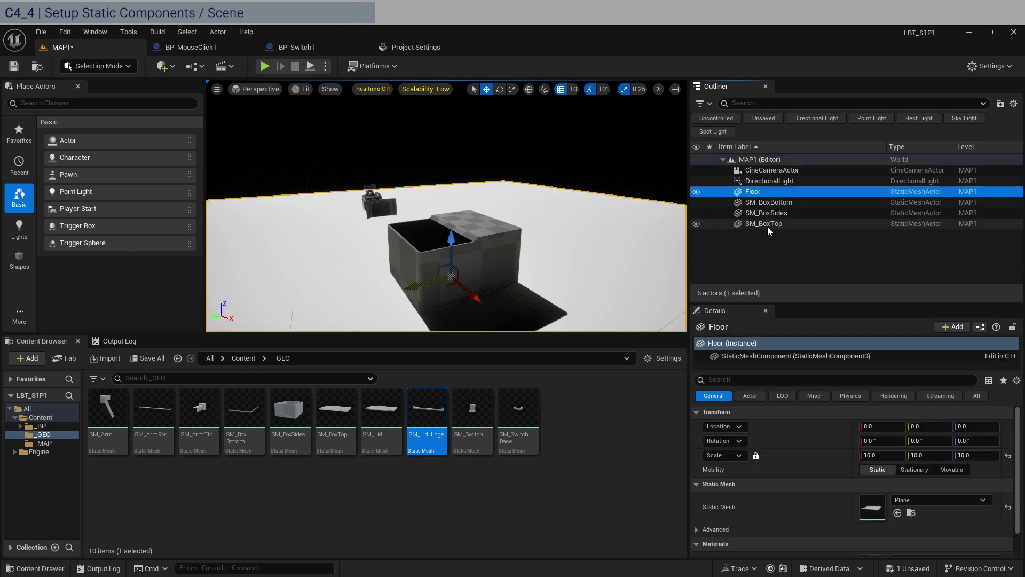
Group Floor, SM_BoxBottom, SM_BoxSides and SM_BoxTop into a new outliner folder named _ENV
shift+click(769, 224)
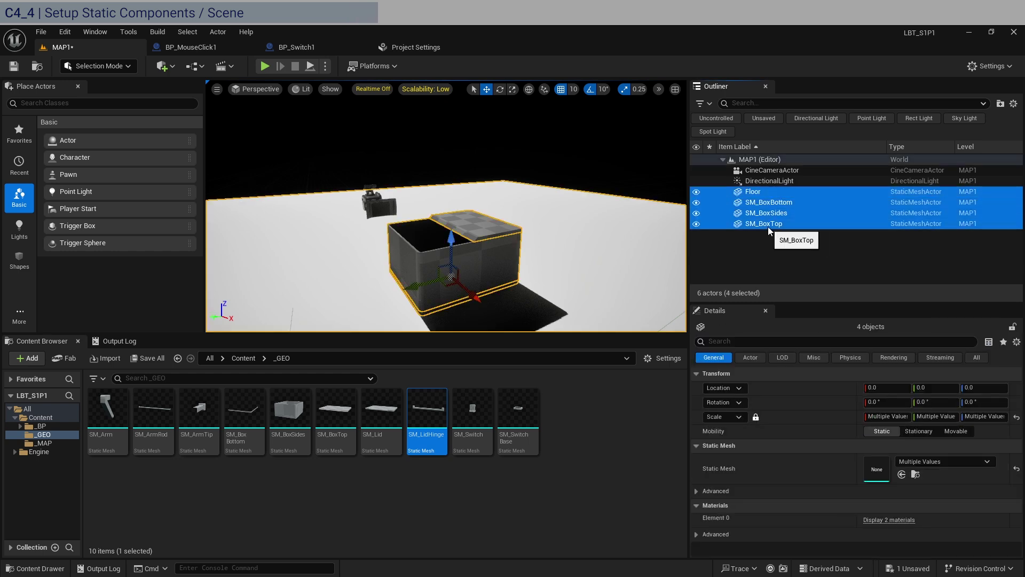
click(999, 104)
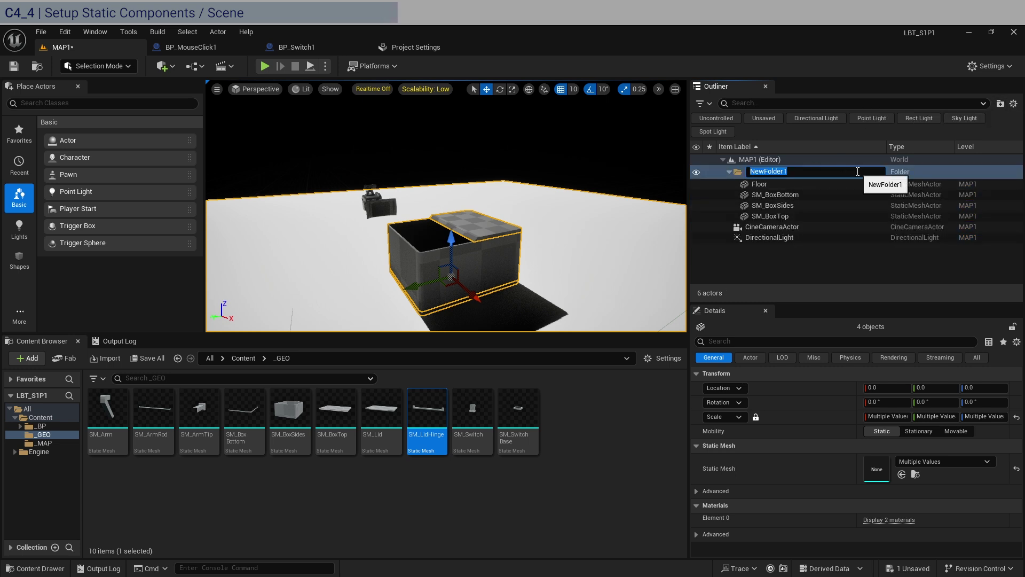
text(_)
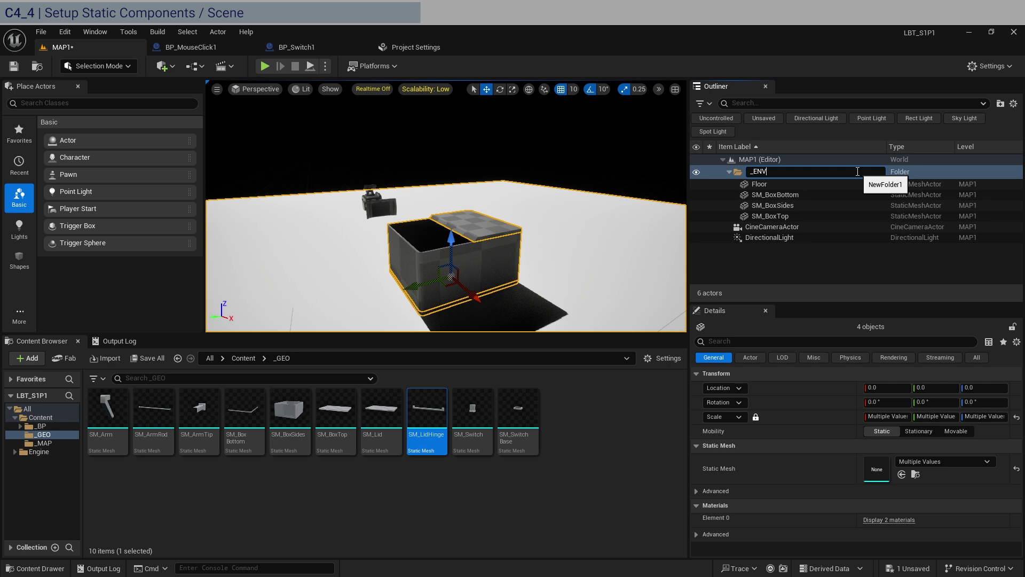
text(ENV)
key(Return)
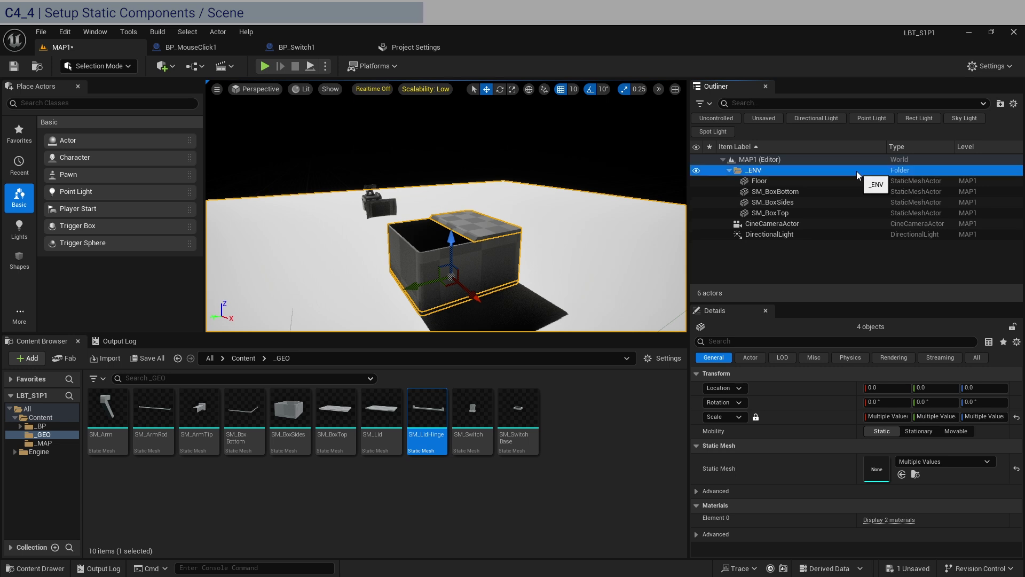
click(818, 232)
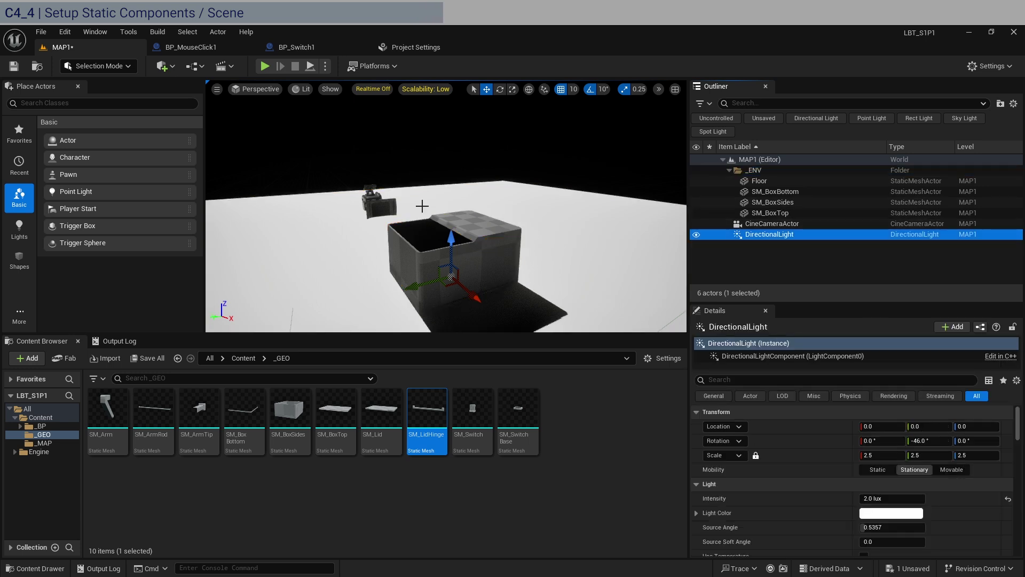
Pilot the CineCameraActor and dolly it toward the box until it fills the shot
click(262, 91)
mouse_move(342, 219)
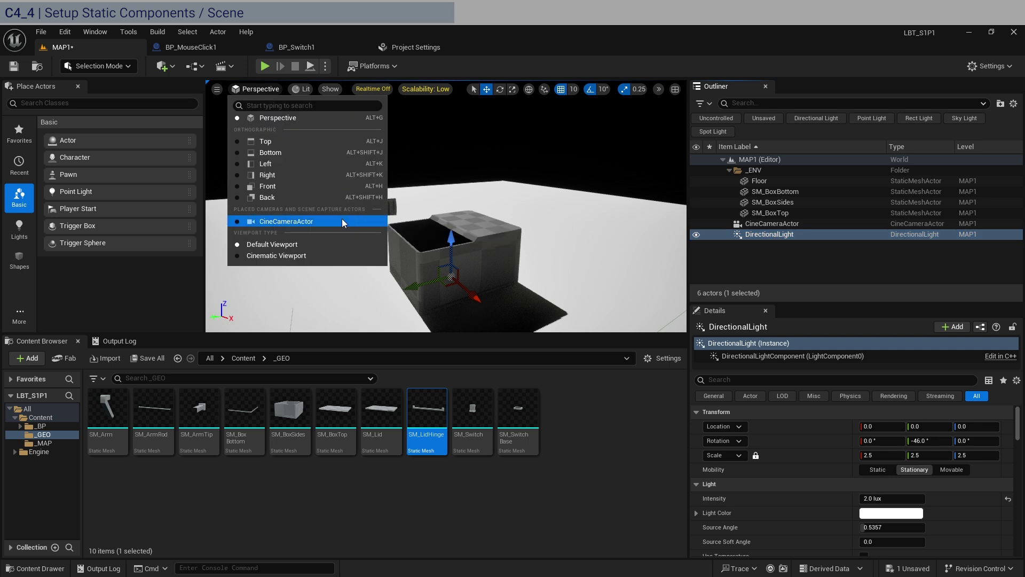
click(437, 232)
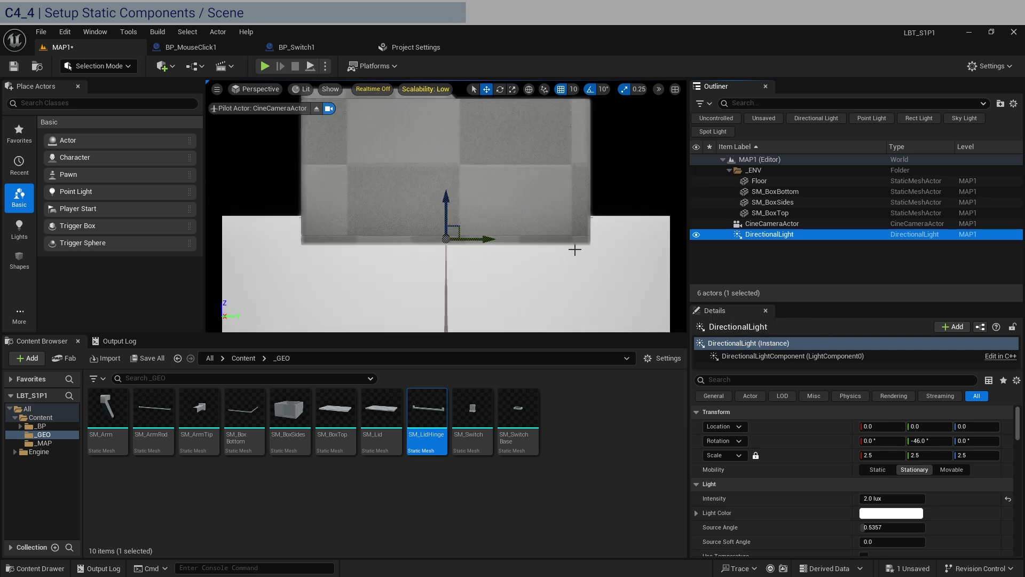
drag(574, 247, 577, 270)
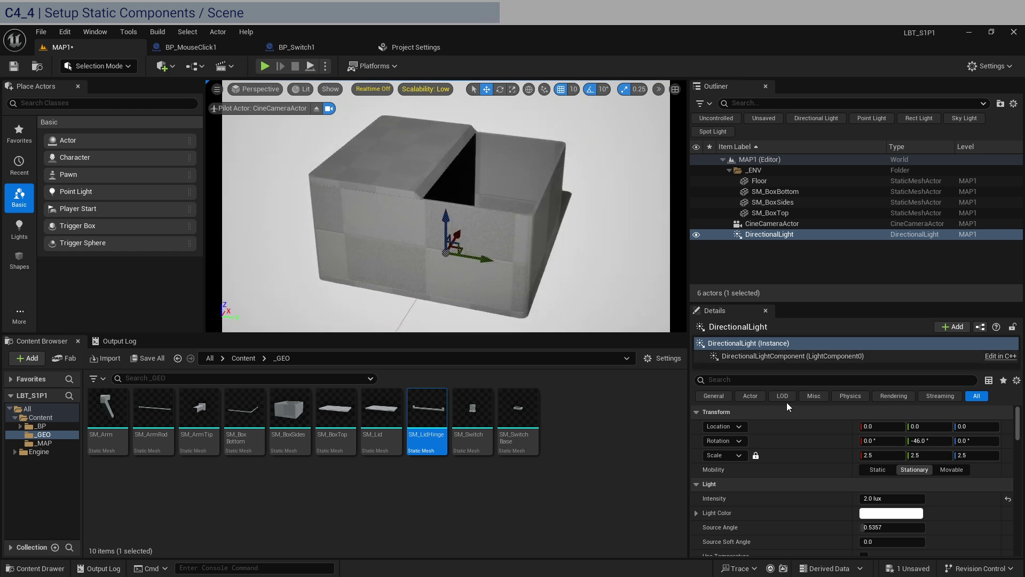
scroll(817, 466, down, 5)
scroll(817, 467, up, 5)
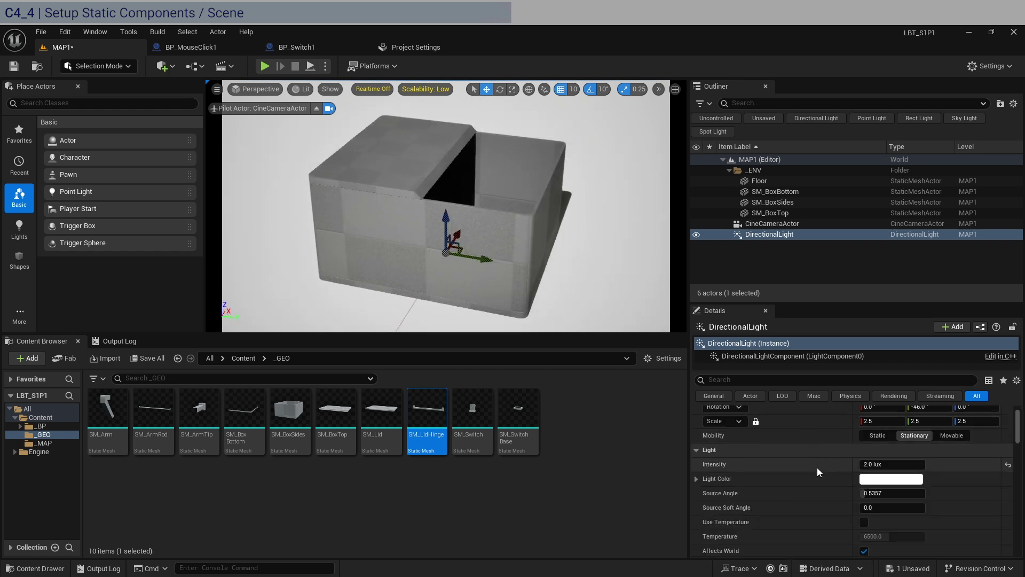
Set the CineCameraActor's Current Focal Length to 75
click(778, 224)
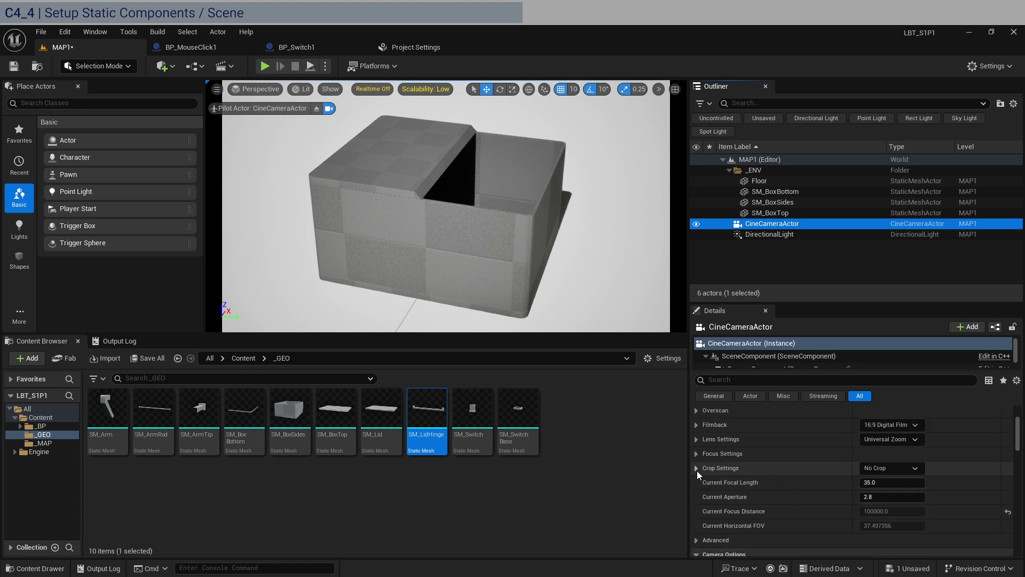
click(697, 453)
click(706, 454)
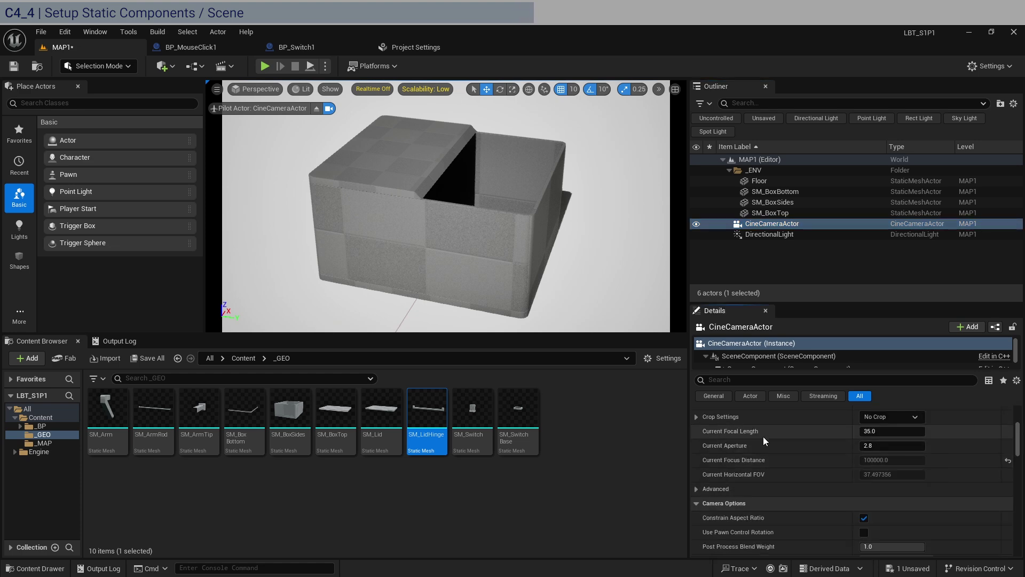
scroll(846, 464, down, 1)
click(892, 465)
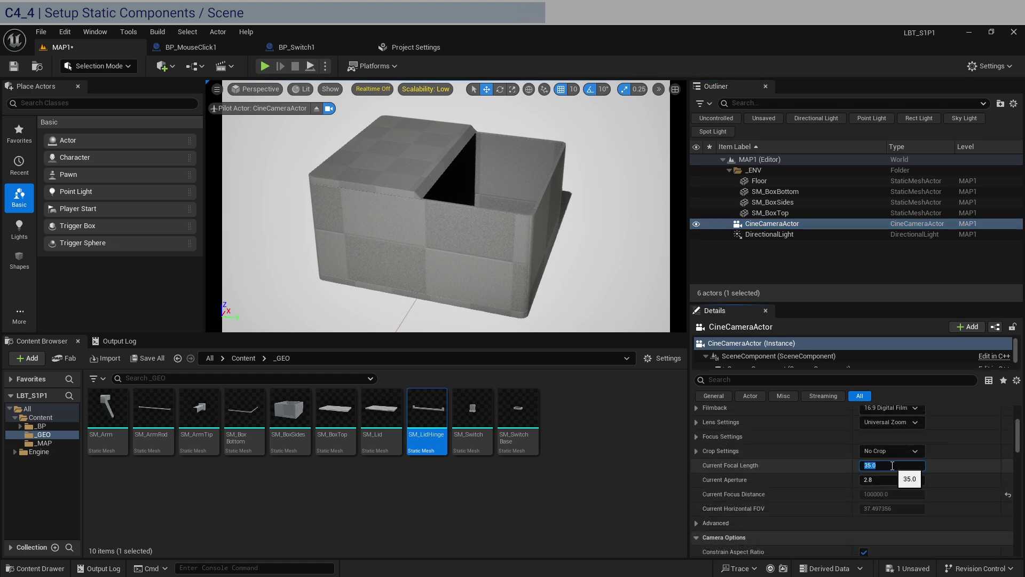
key(Return)
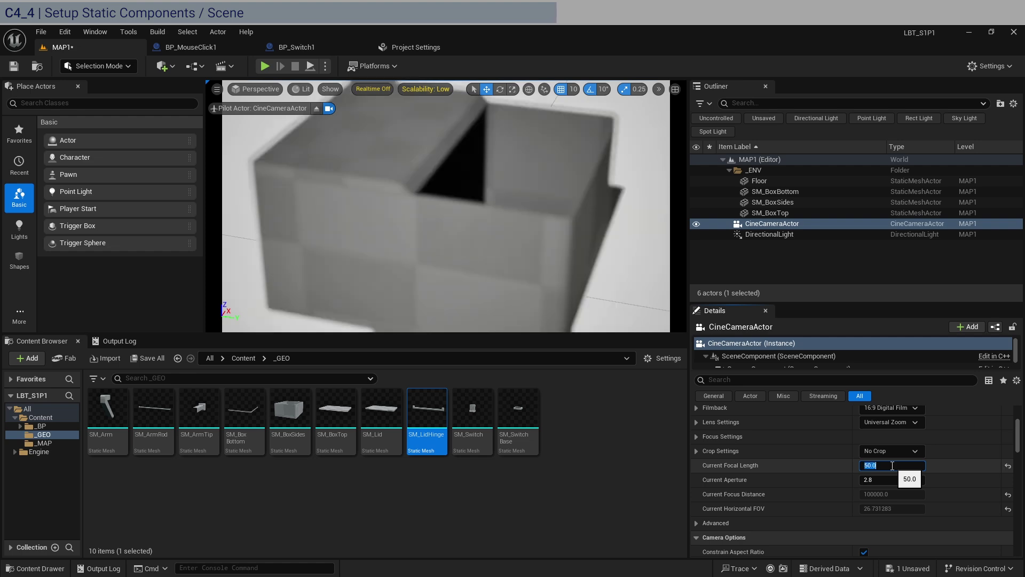
text(75)
key(Return)
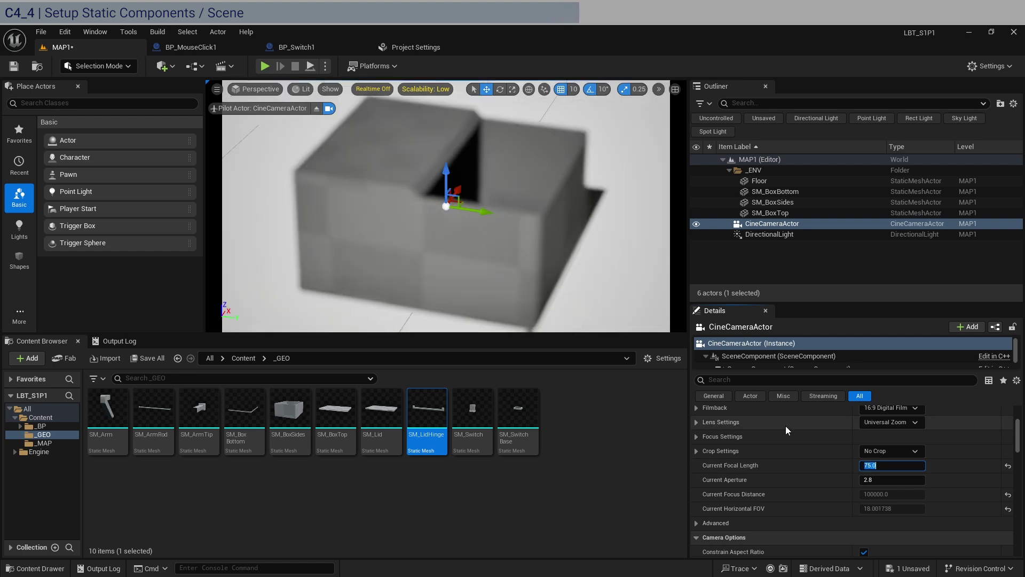
scroll(793, 430, up, 3)
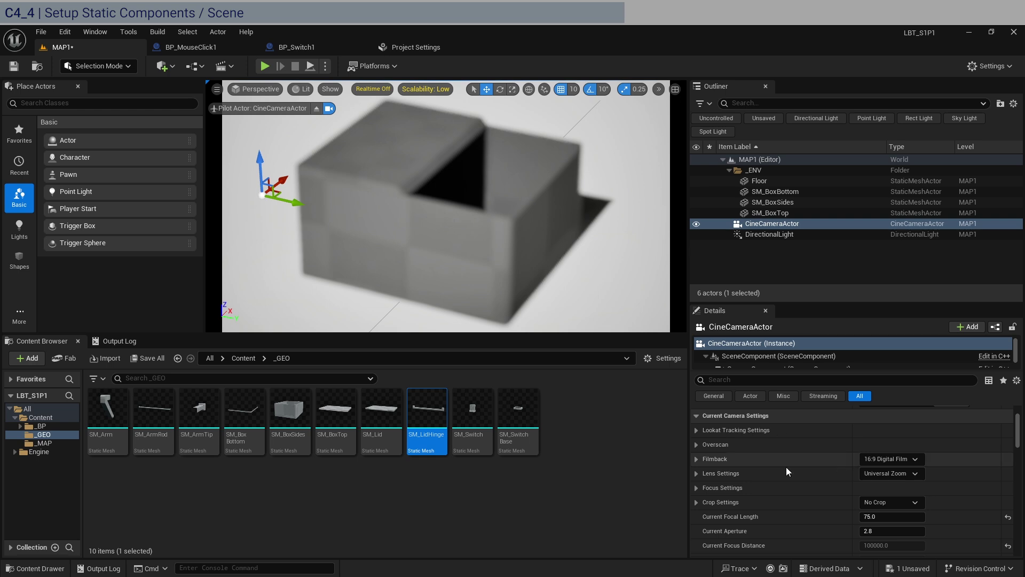
scroll(783, 476, down, 2)
Pick the box as the manual focus target and fine-tune focus distance to about 458 cm
click(700, 437)
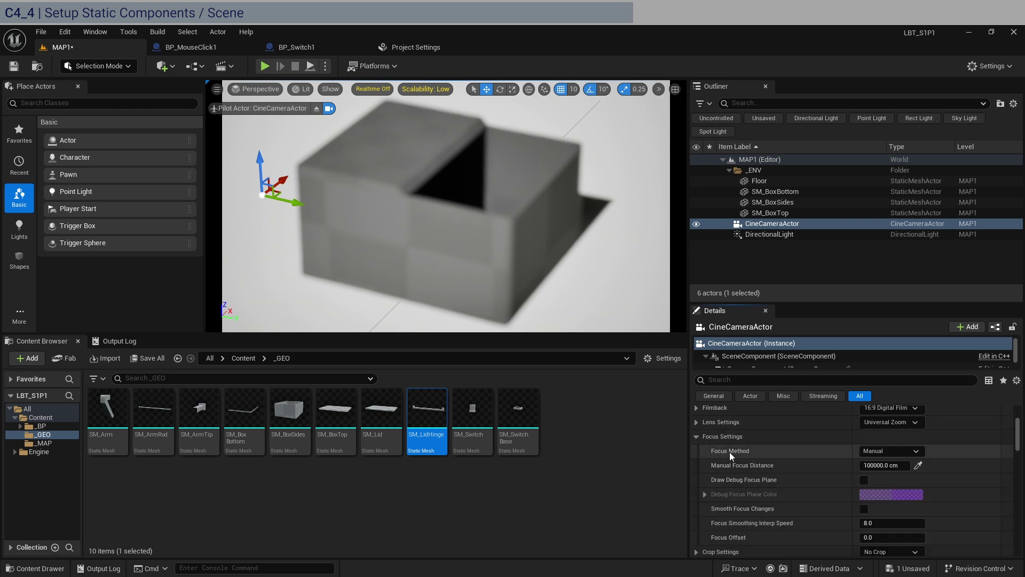
click(917, 465)
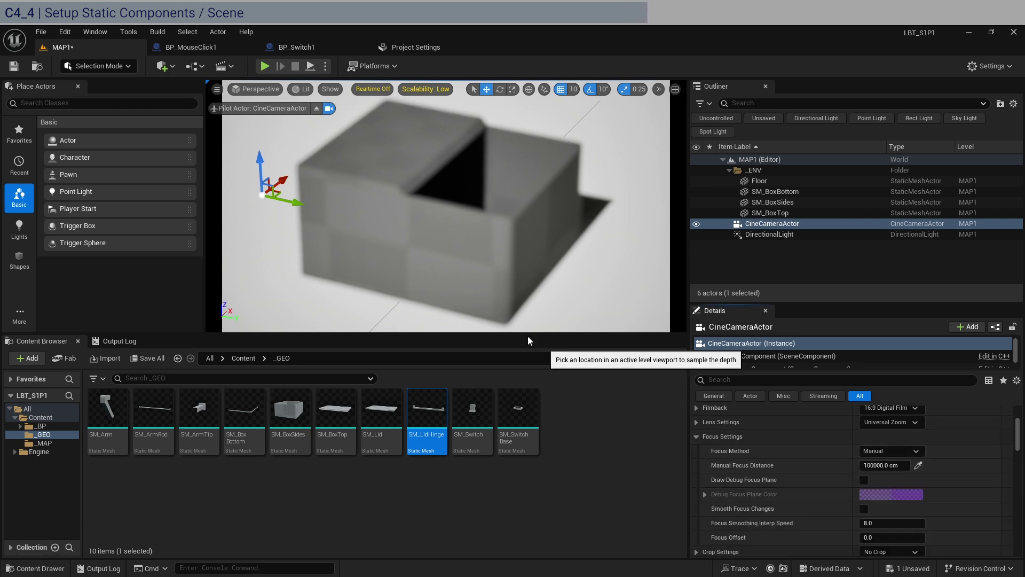
click(434, 154)
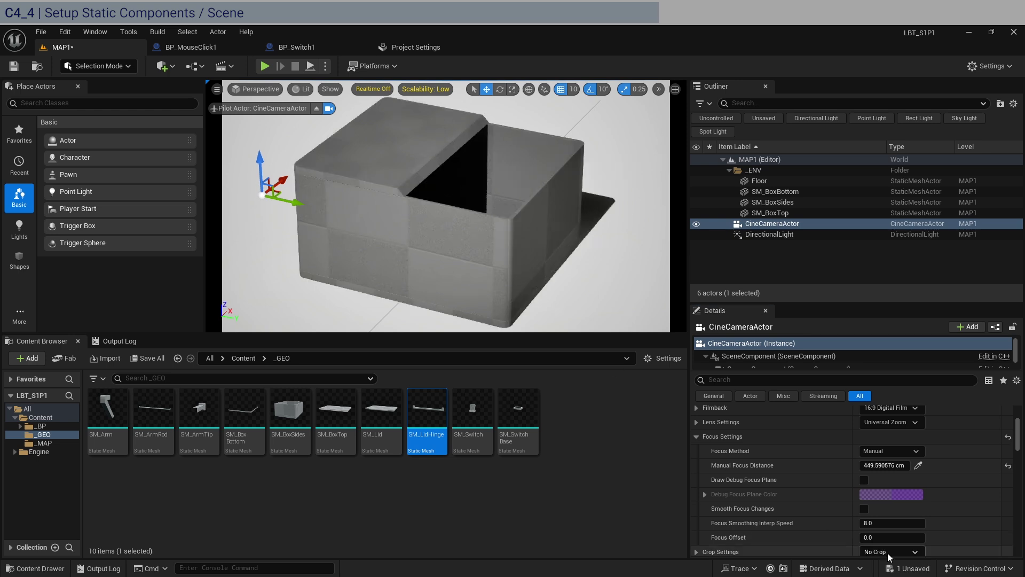
click(863, 479)
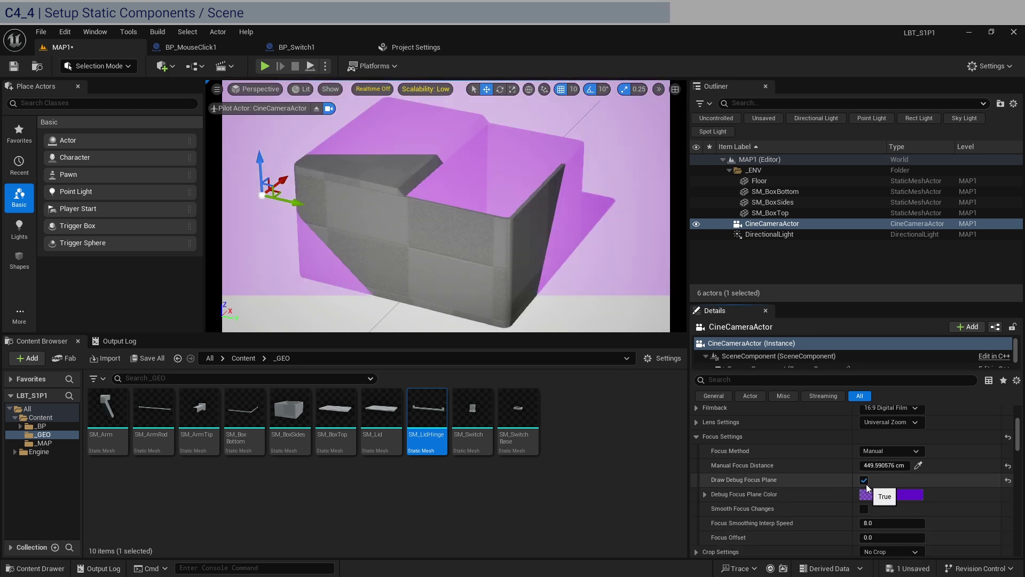
drag(884, 465, 911, 470)
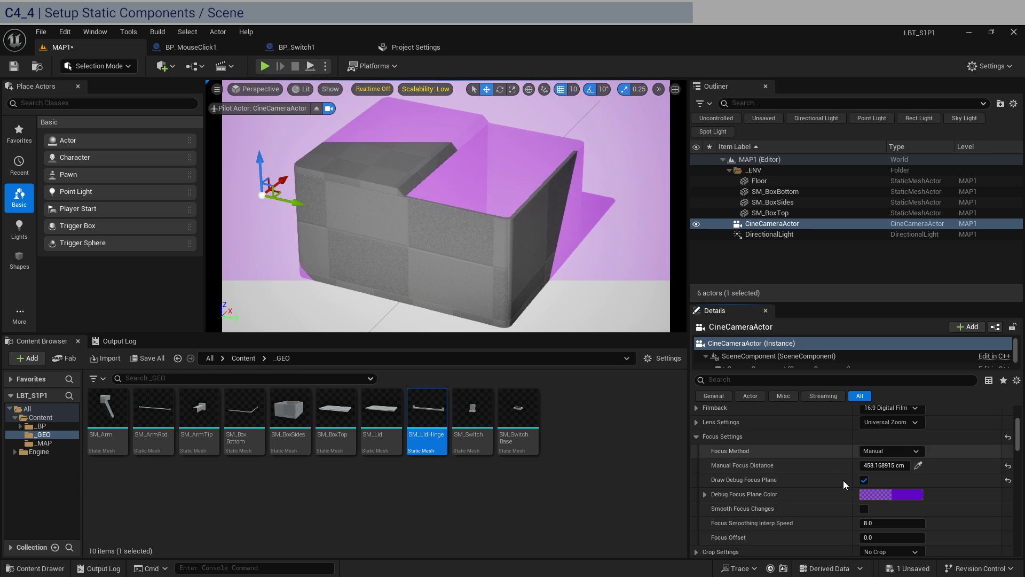
click(863, 480)
scroll(774, 479, up, 2)
scroll(774, 479, up, 1)
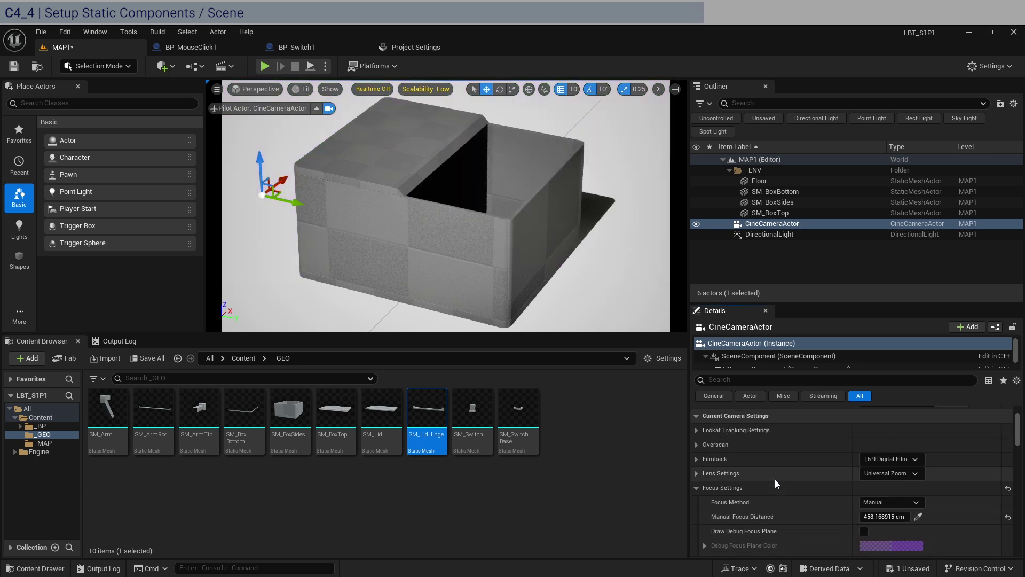
Rotate the directional light to -46° on Y and 20° on Z
click(768, 235)
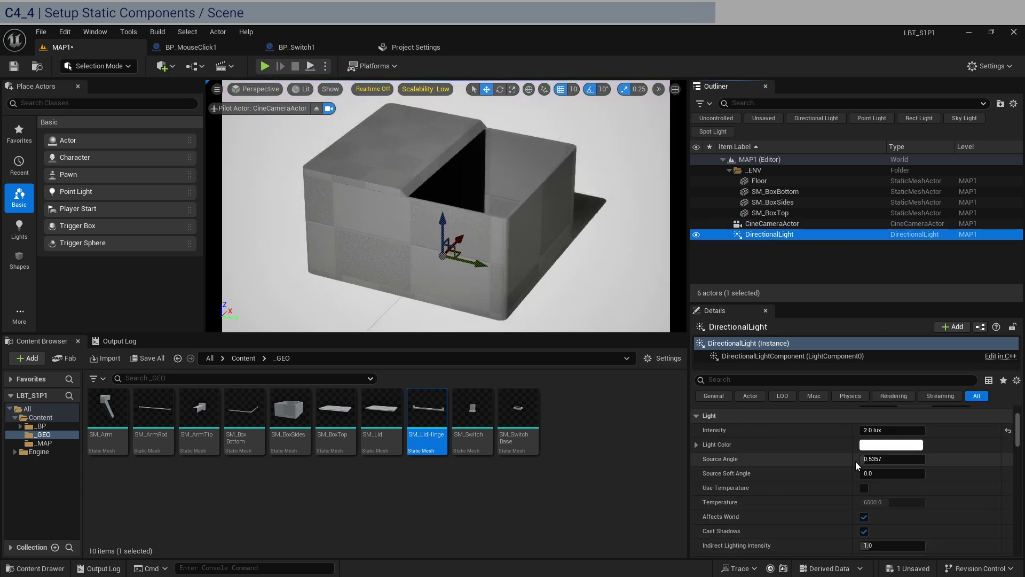
scroll(835, 460, up, 3)
drag(916, 441, 917, 441)
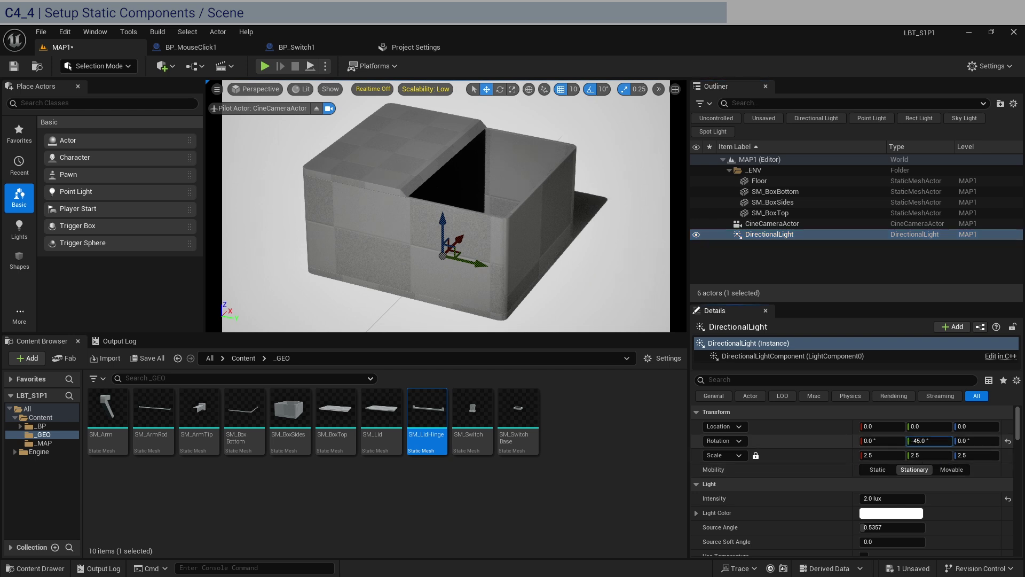
key(Tab)
text(20)
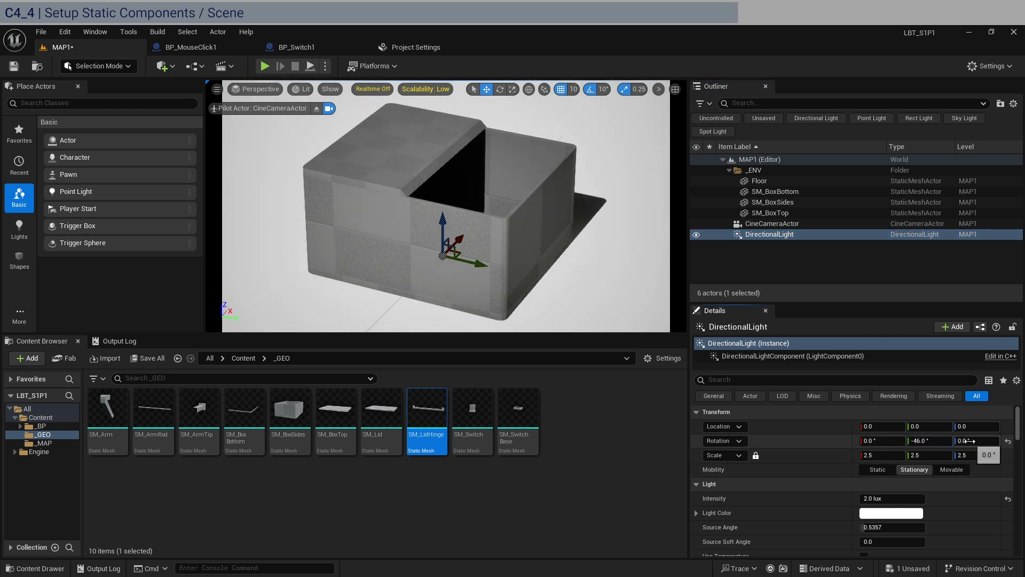
key(Return)
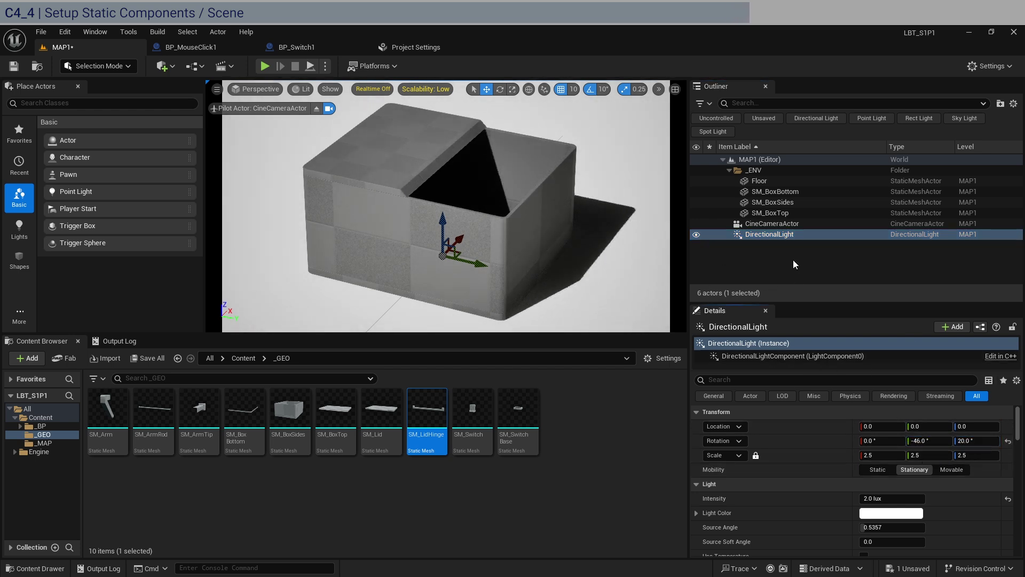
Turn SM_BoxTop 180° around Z so the box is half open
click(404, 155)
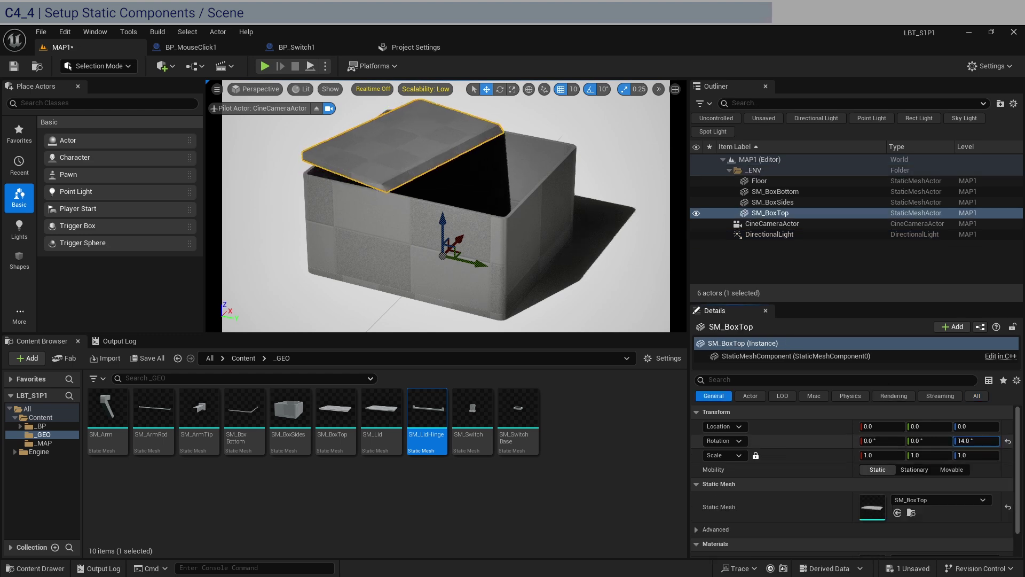
drag(976, 440, 1009, 440)
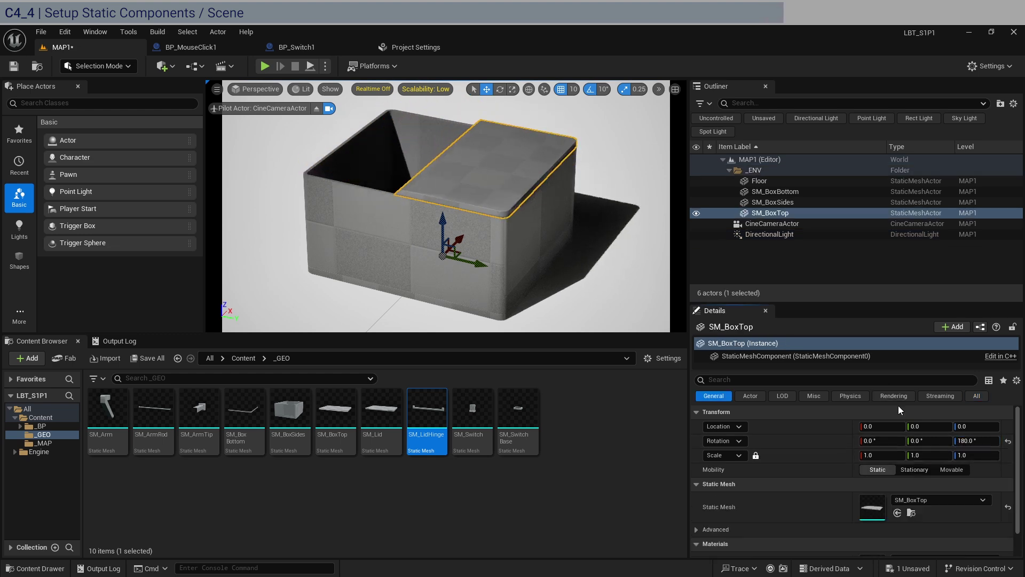
click(813, 279)
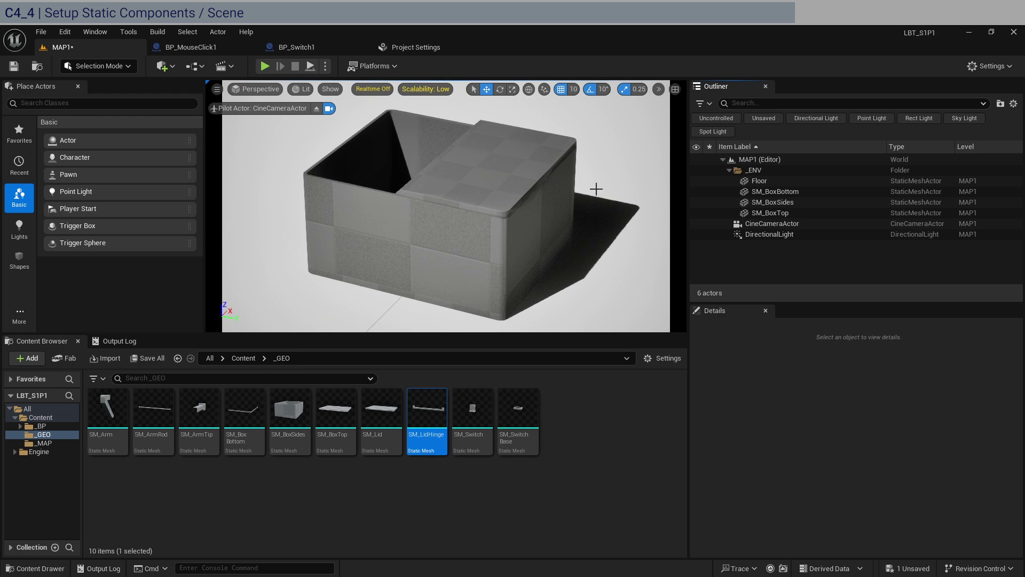
Set the directional light's indirect lighting intensity to 2.0
click(809, 234)
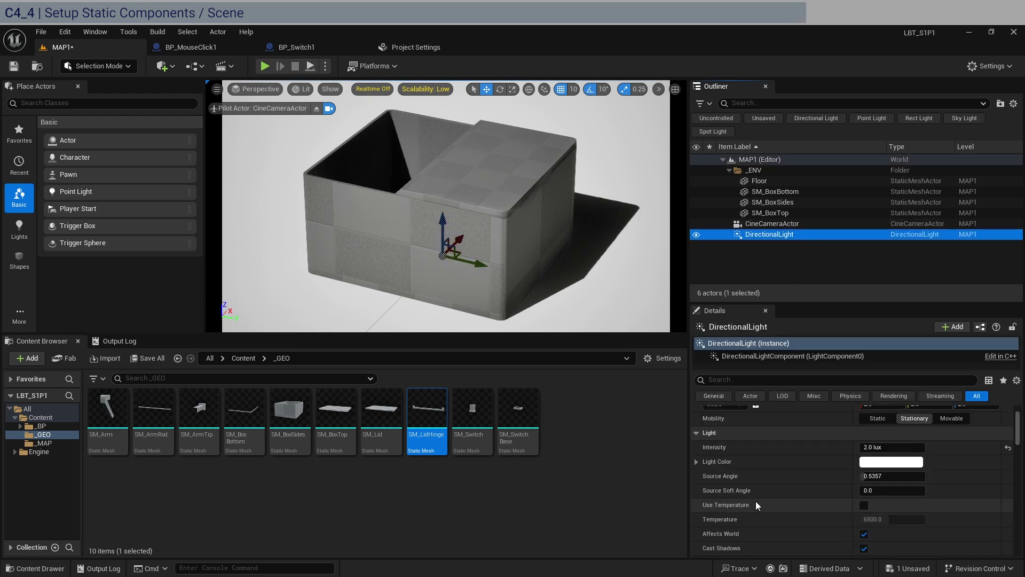
scroll(755, 501, down, 3)
click(880, 477)
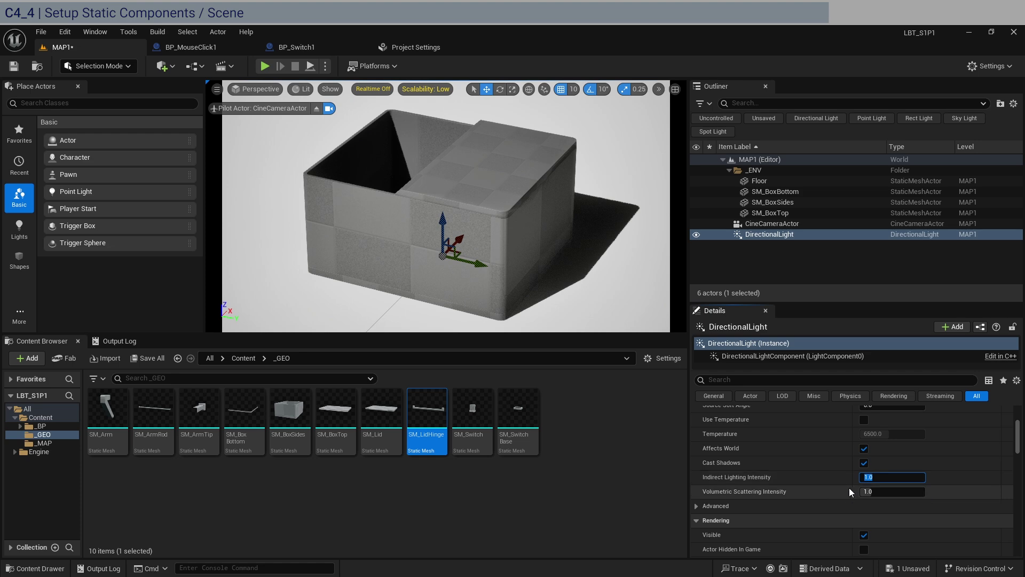
click(770, 256)
click(766, 170)
Assign BasicTemplateMaterial from engine content to SM_BoxBottom, SM_BoxSides and SM_BoxTop
click(768, 177)
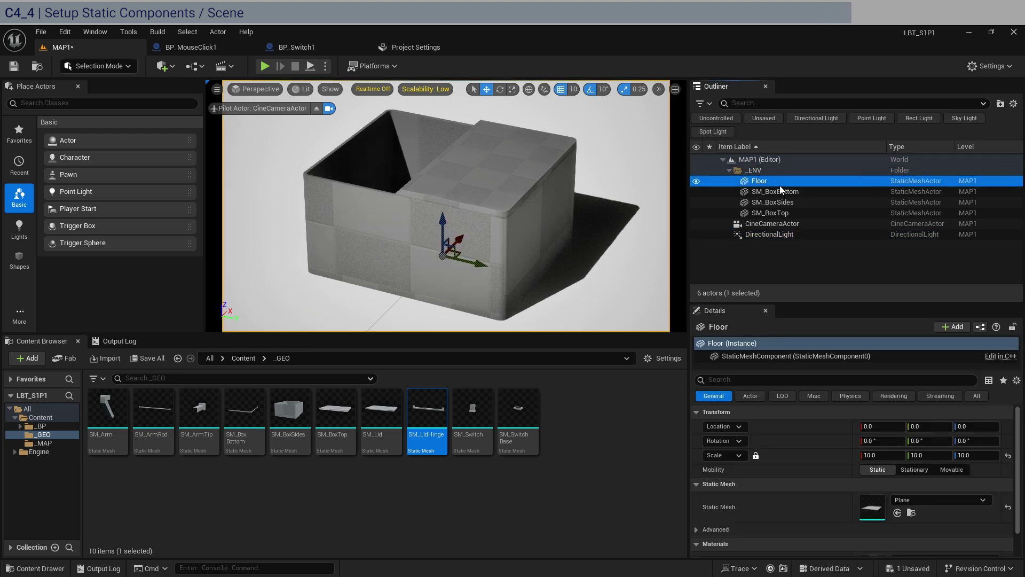
click(780, 190)
shift+click(789, 213)
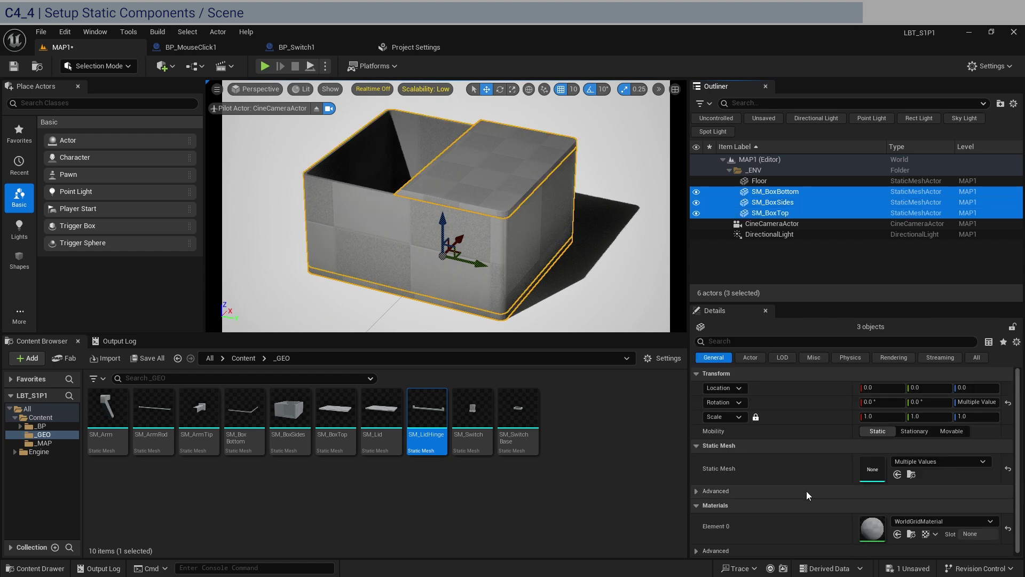
click(941, 521)
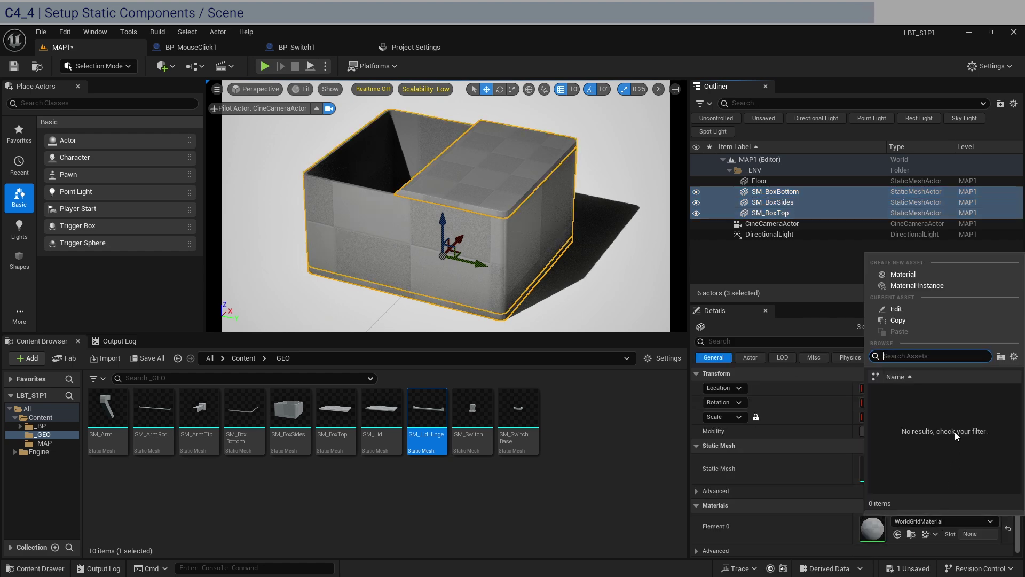
click(1015, 358)
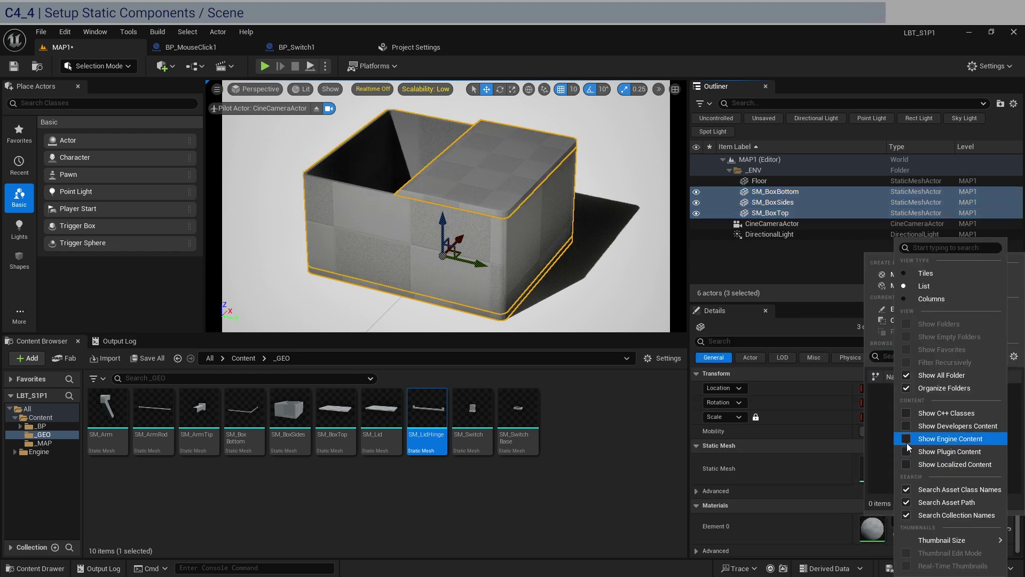
click(927, 441)
click(1013, 357)
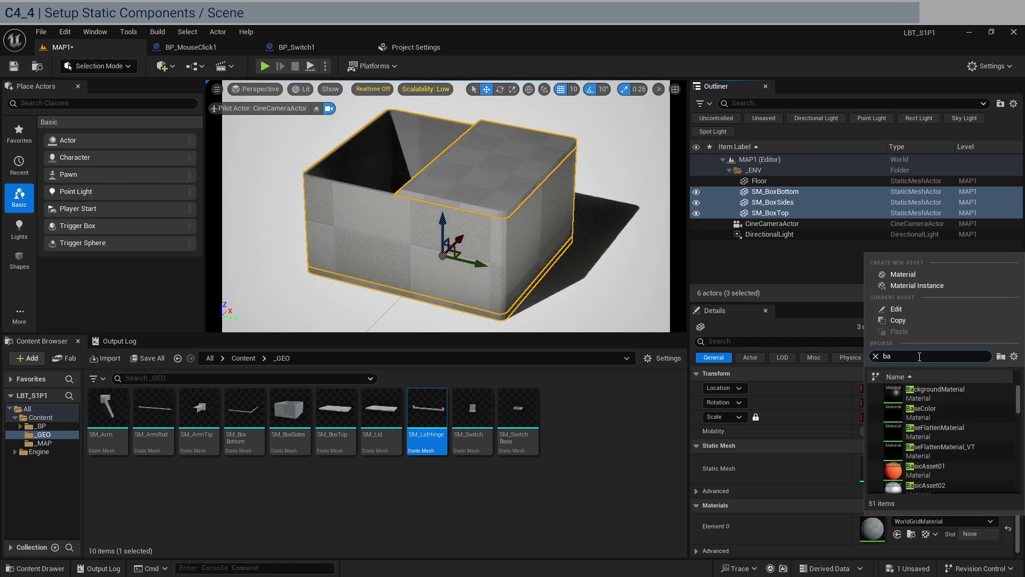
text(ic)
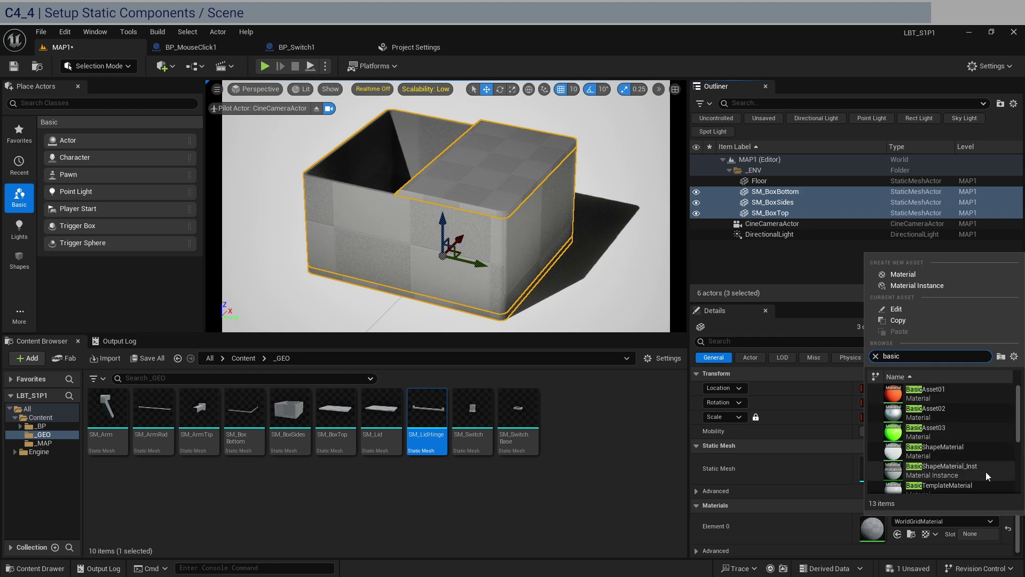
scroll(986, 472, down, 1)
click(912, 437)
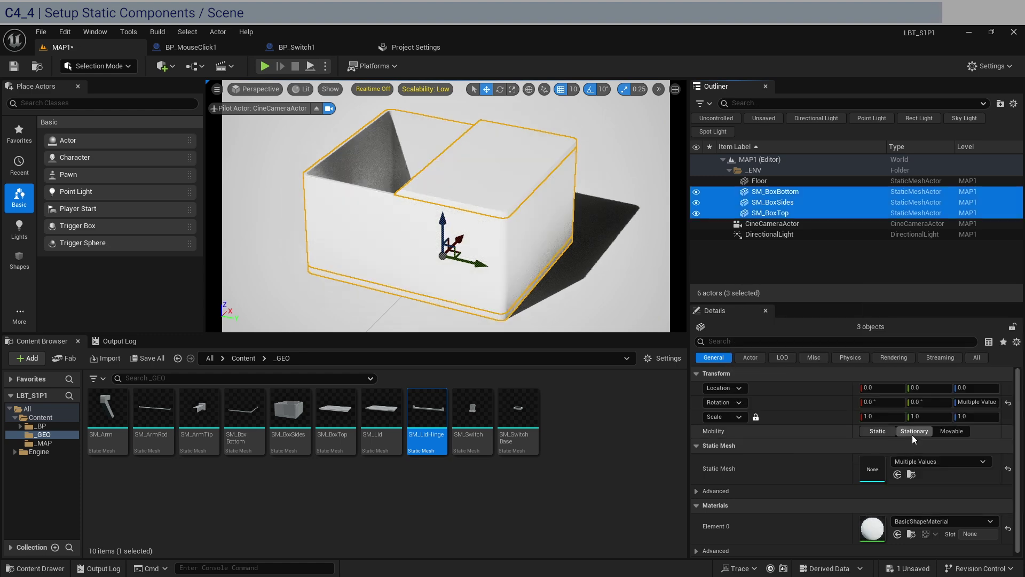
click(918, 522)
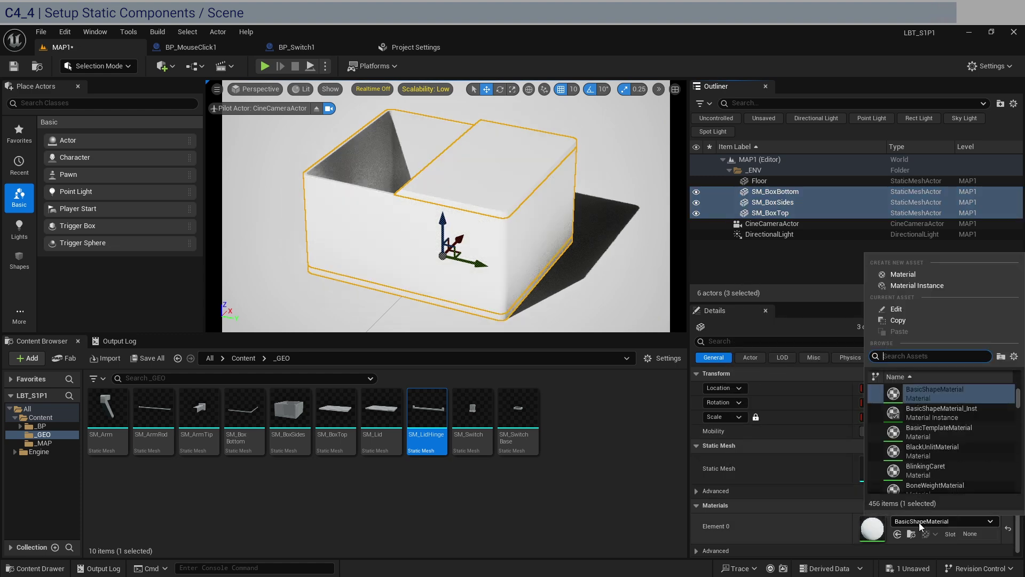
click(938, 427)
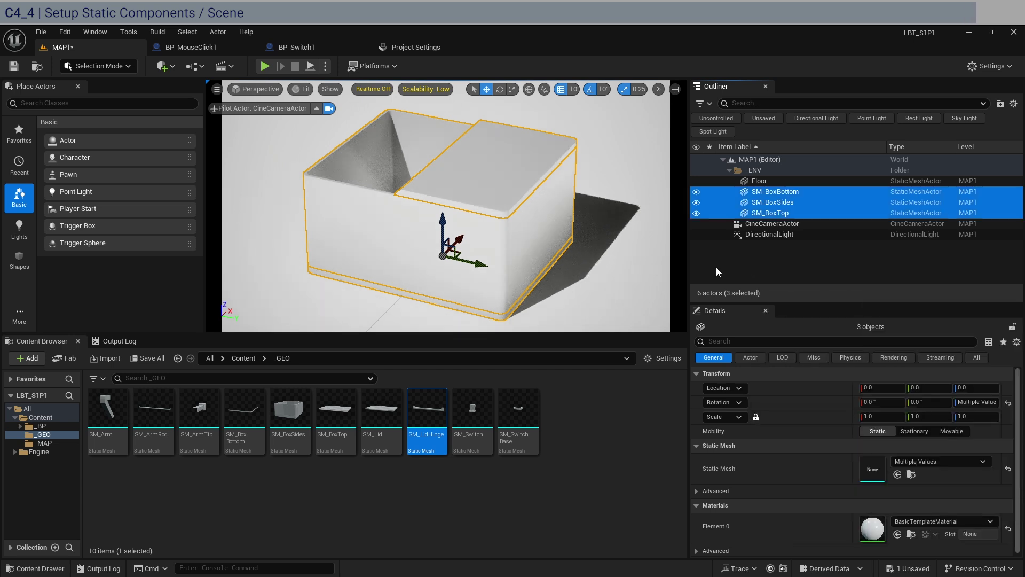
Set the Floor's Element 0 material to BasicShapeMaterial_Inst, then deselect it
click(604, 269)
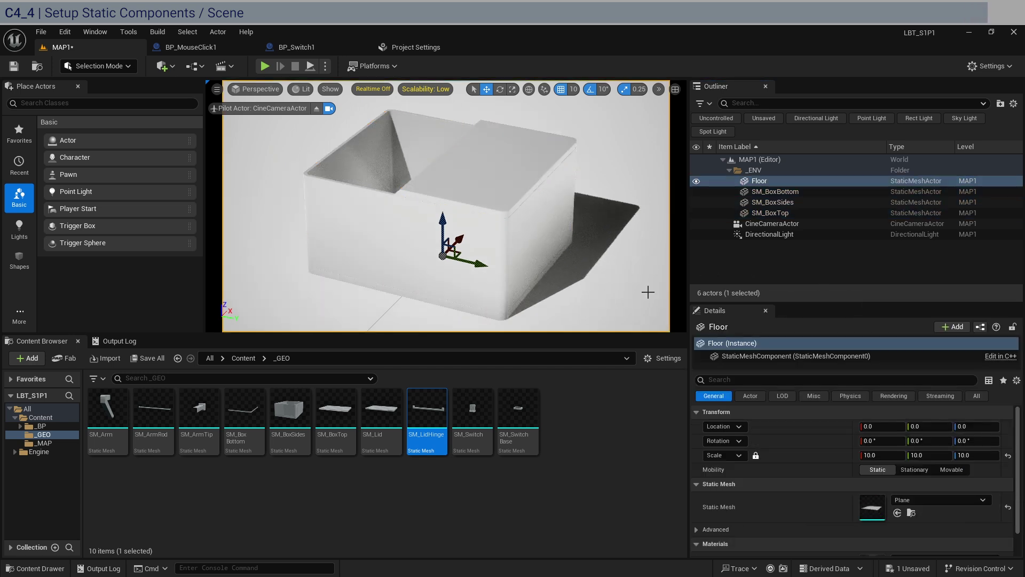
scroll(852, 496, down, 2)
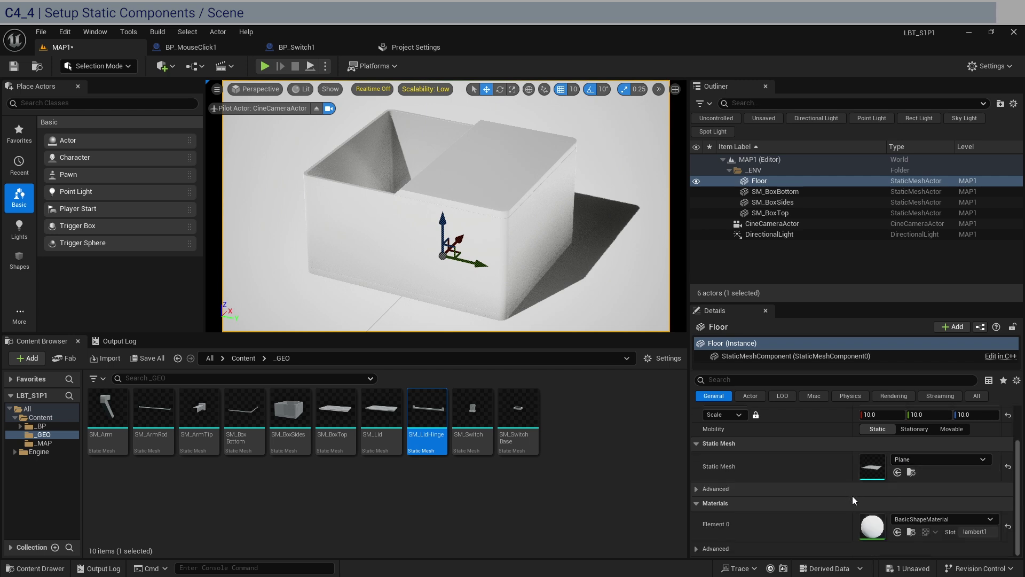
click(932, 516)
click(933, 409)
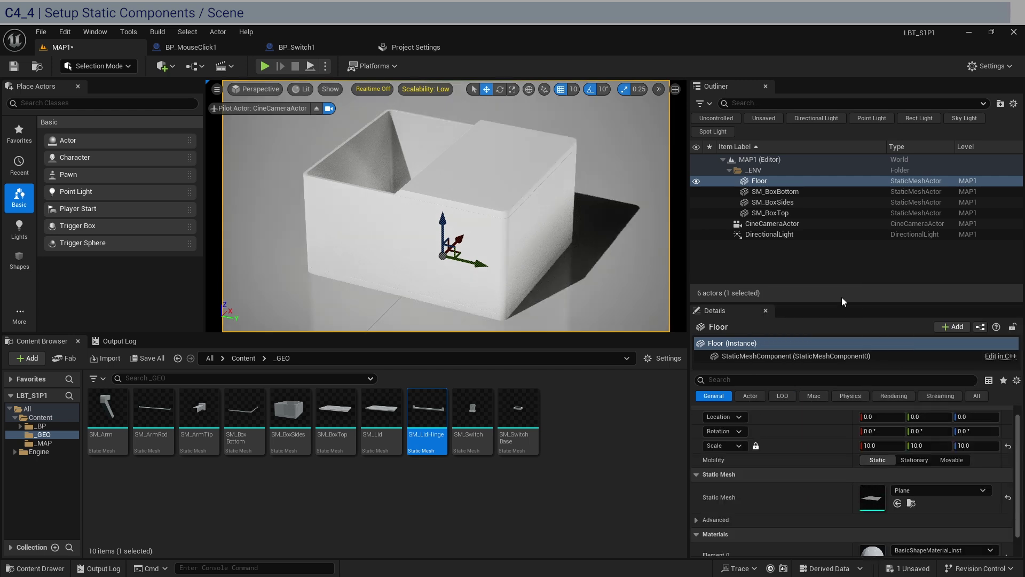
click(809, 254)
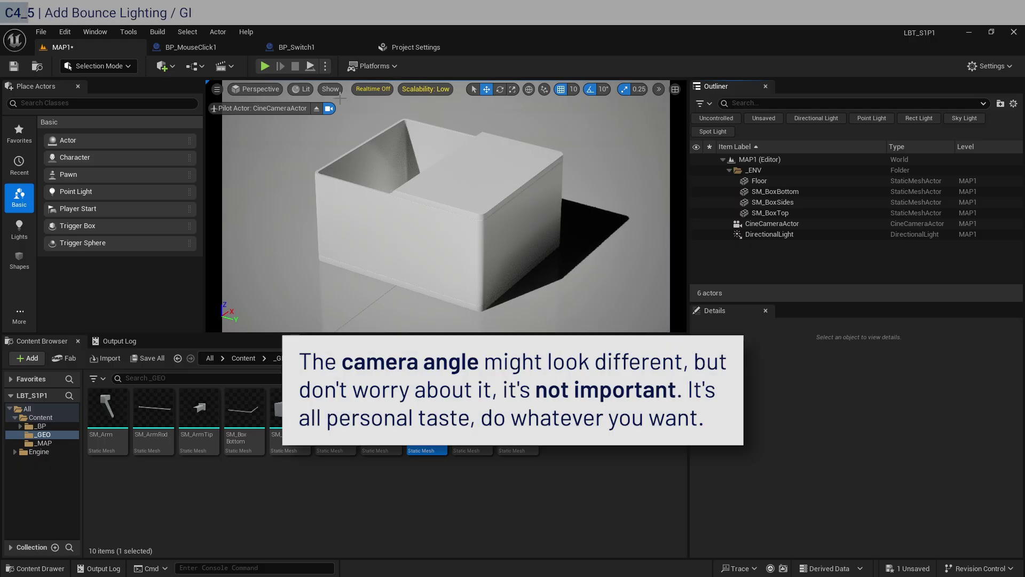
Turn on realtime viewport, exit the cine camera, and show the Shapes category in Place Actors
click(373, 89)
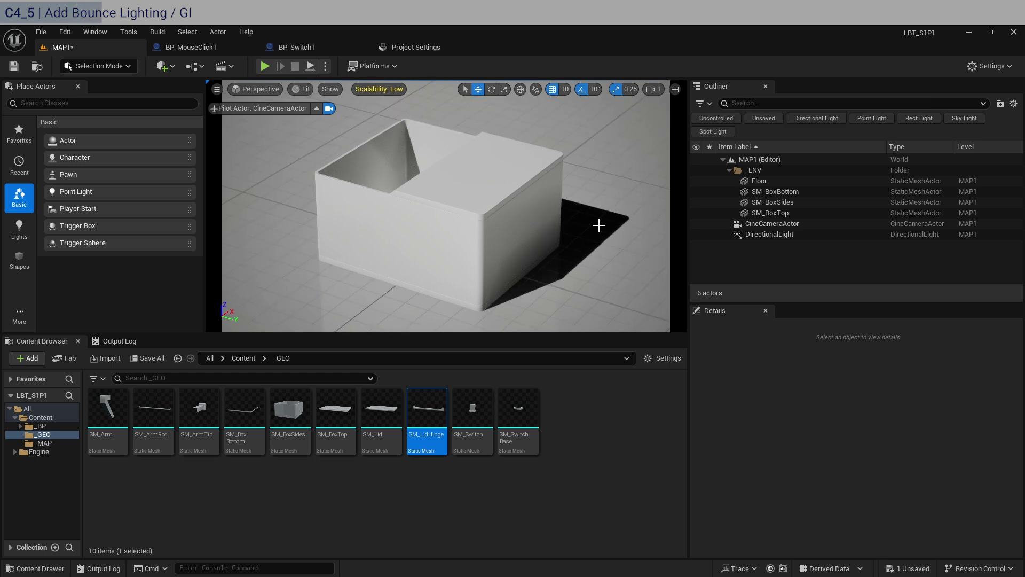
click(316, 108)
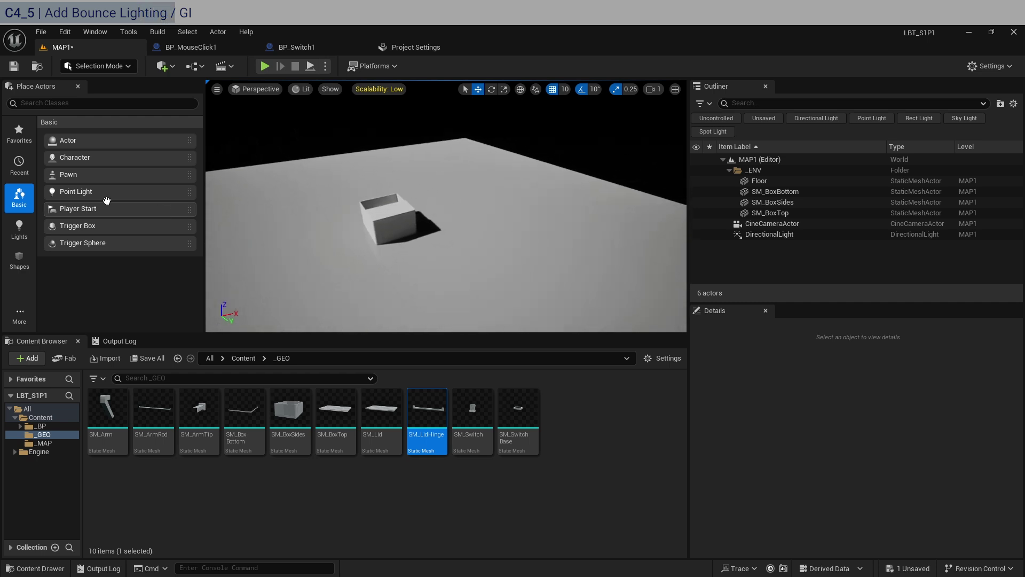
click(19, 134)
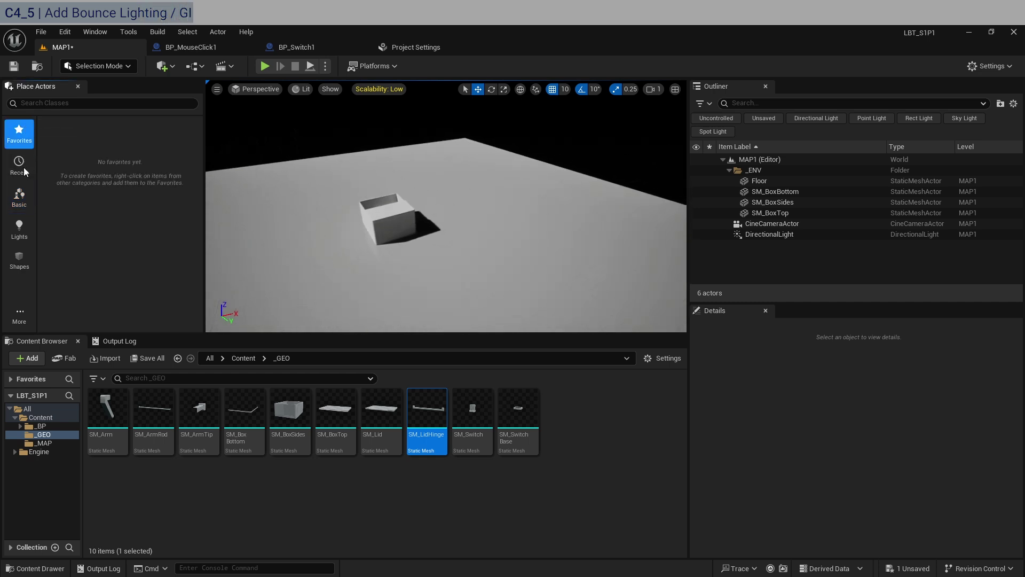
click(21, 257)
Place a Plane from Shapes, stand it upright, and move it beside the box to X 250
drag(75, 175, 479, 172)
click(492, 89)
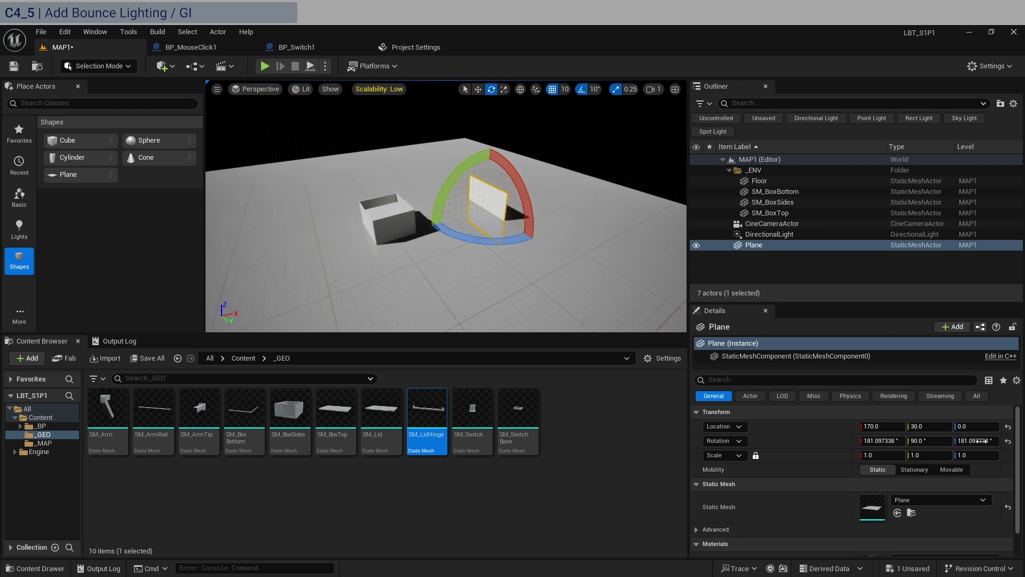
click(1008, 426)
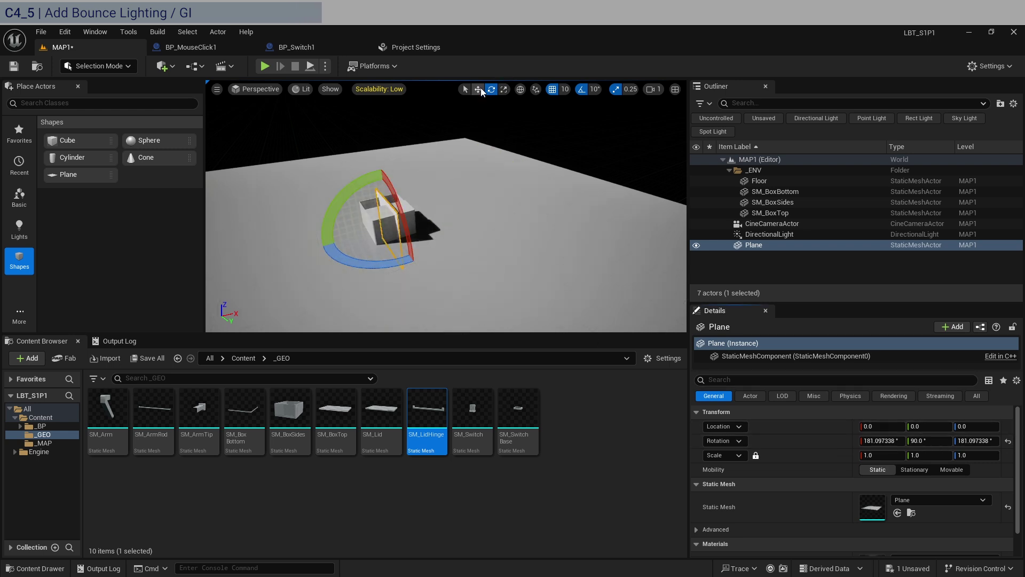
click(478, 90)
drag(415, 220, 519, 198)
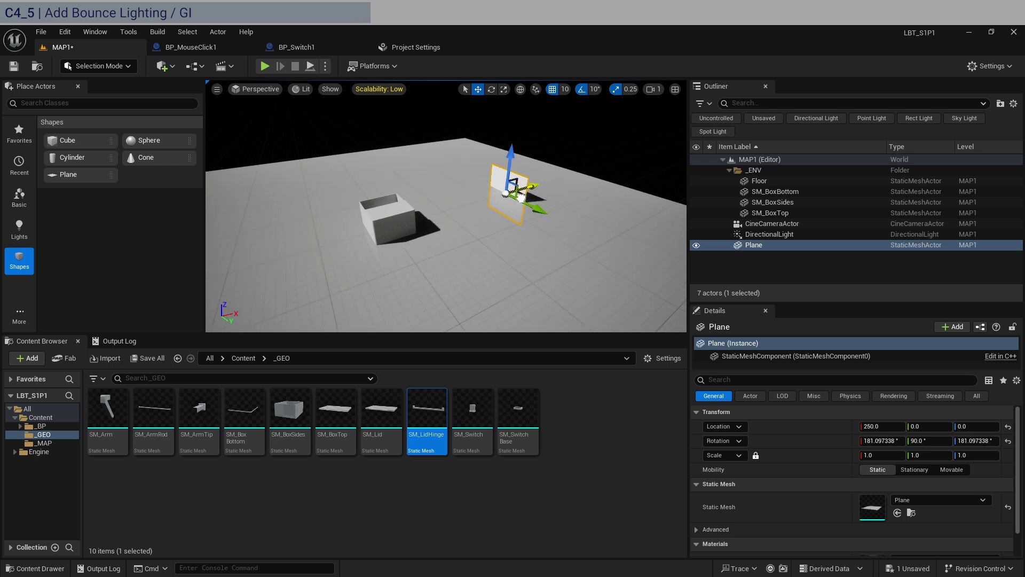
Set the plane's X and Z rotation to 0, leaving rotation 0, 90, 0
click(891, 441)
text(0)
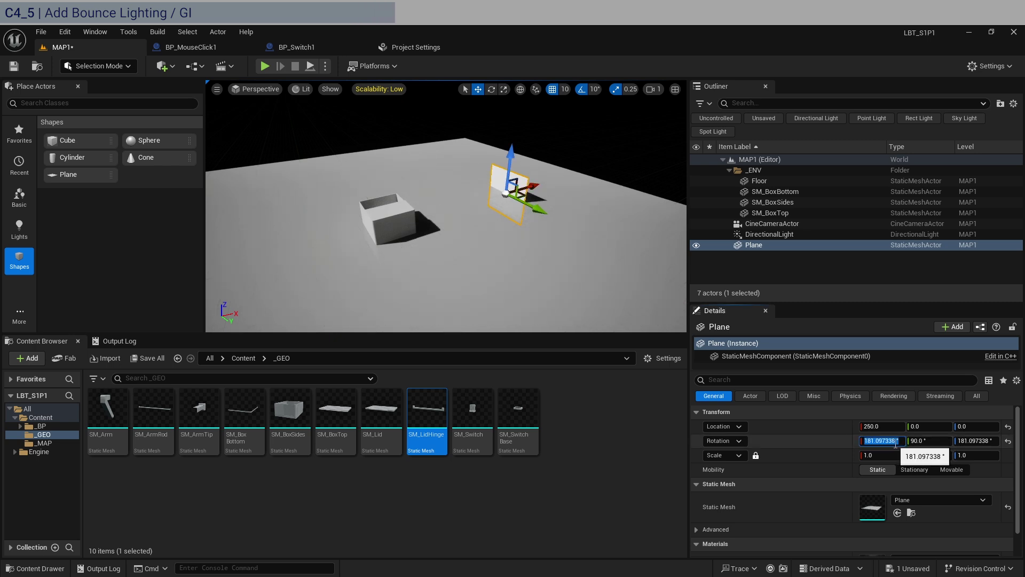
key(Return)
click(972, 441)
text(0)
key(Return)
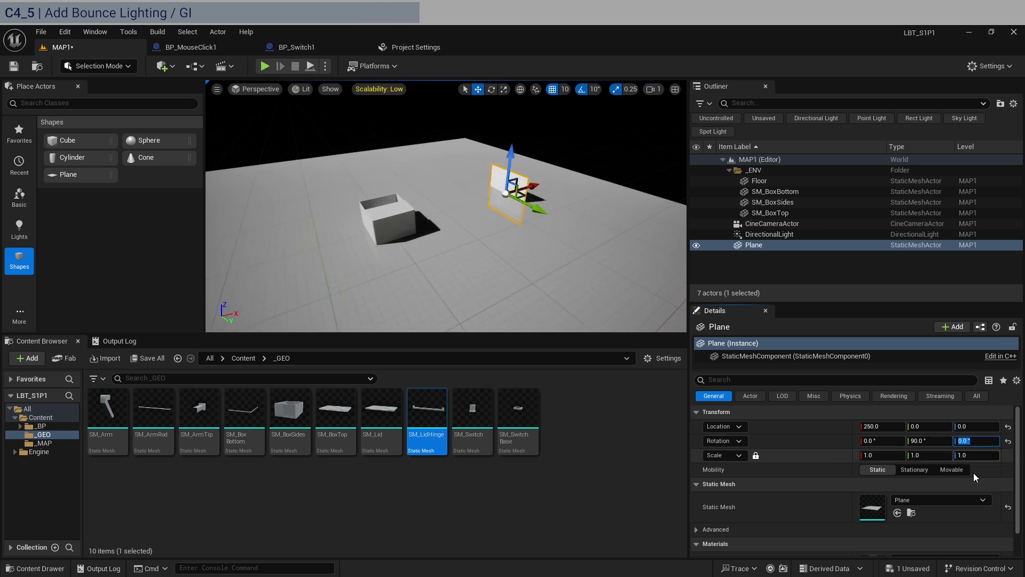
Assign the BasicAsset01 material to the plane
scroll(837, 497, down, 2)
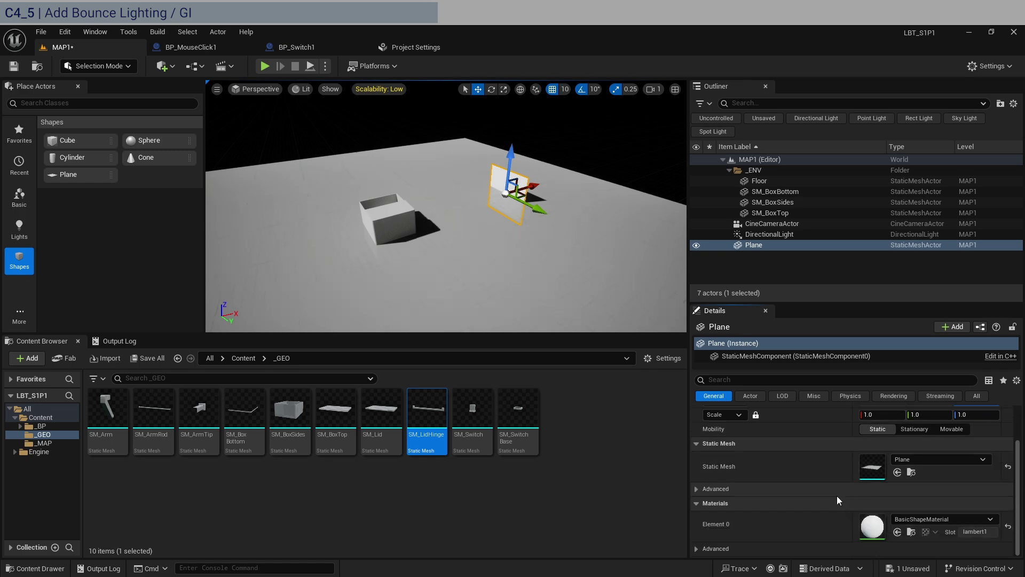
click(914, 518)
scroll(932, 438, down, 5)
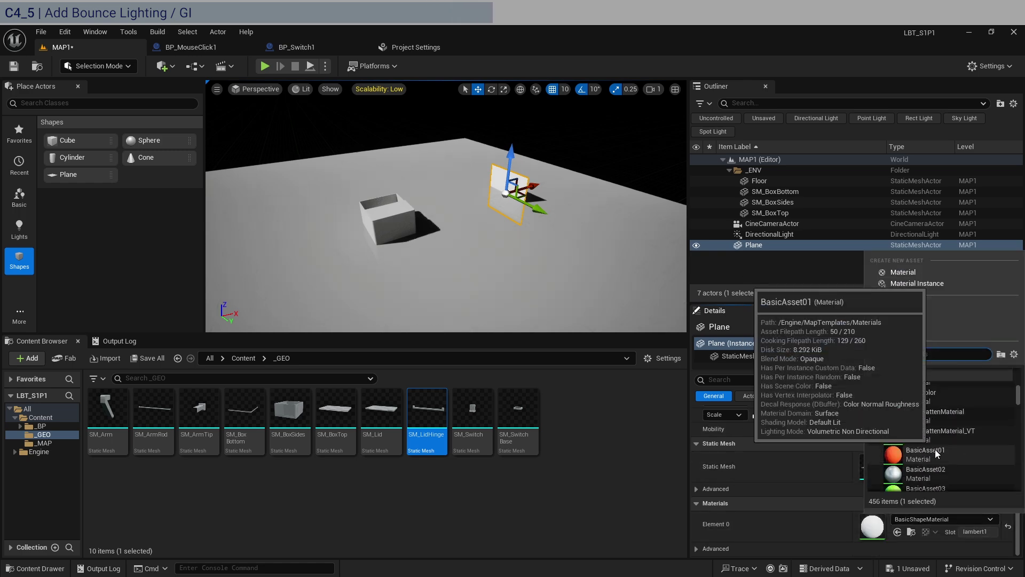
click(935, 451)
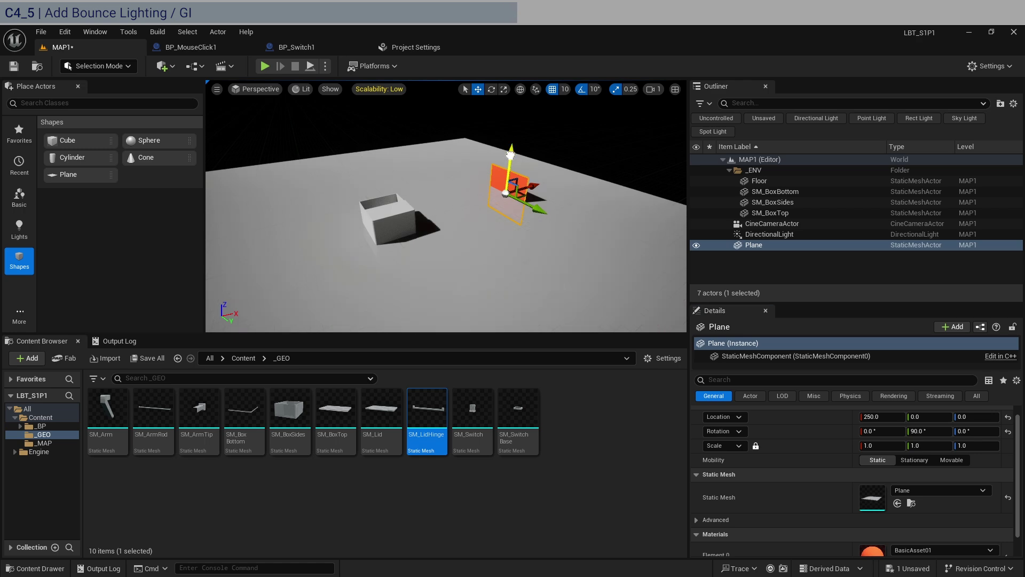
Raise the wall to Z 80, scale it uniformly to 5, and move it to X 290
drag(510, 155, 514, 113)
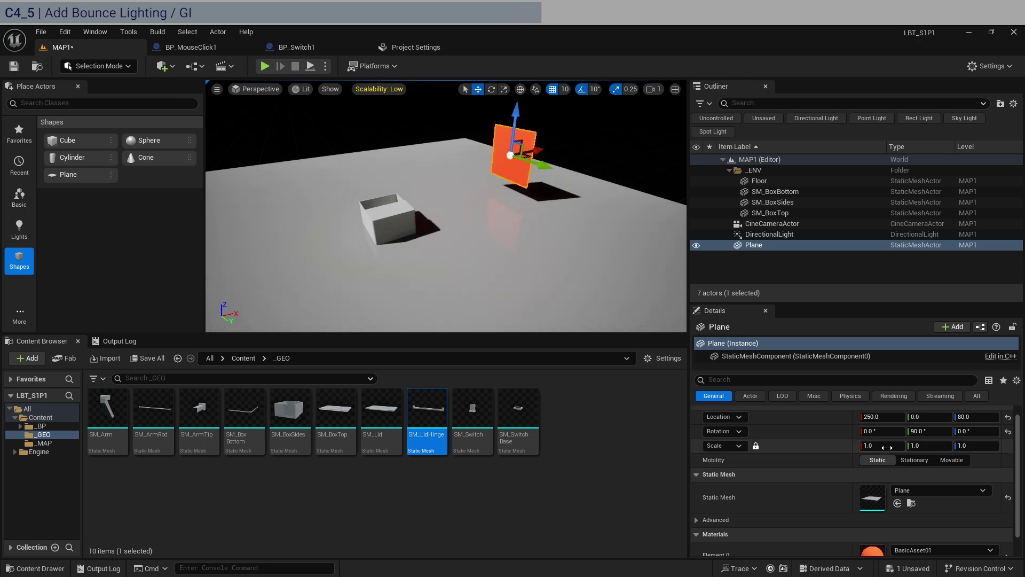
click(888, 447)
text(5)
key(Return)
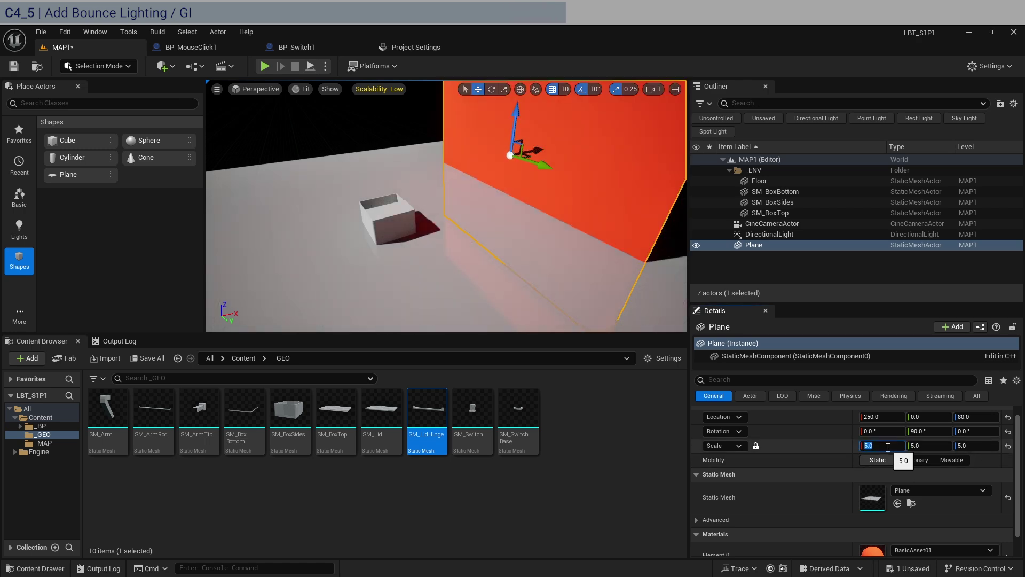
drag(534, 148, 549, 145)
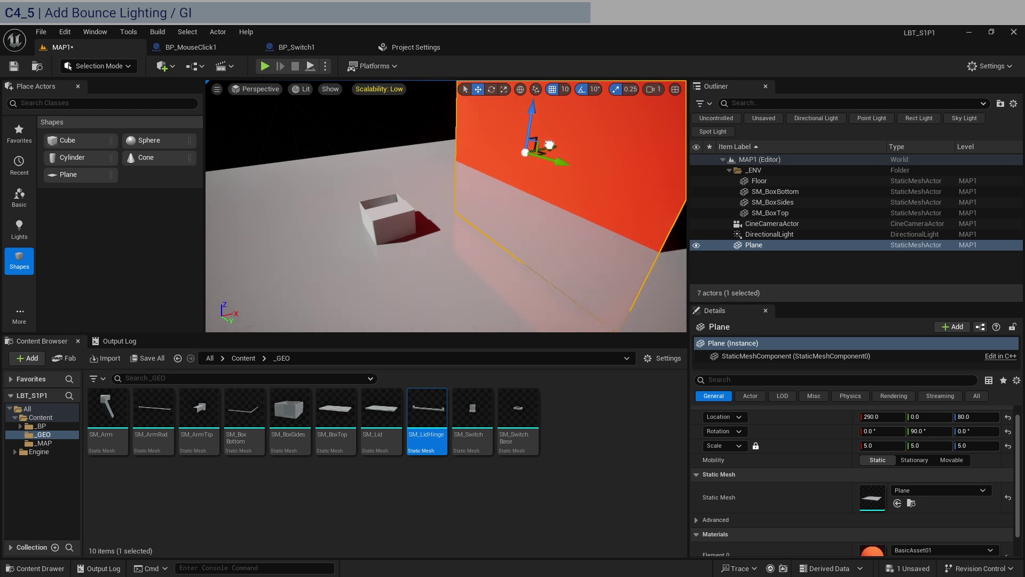
Pilot the CineCameraActor, slide the wall to Y -147, and undo the floor's material change
click(260, 89)
click(270, 221)
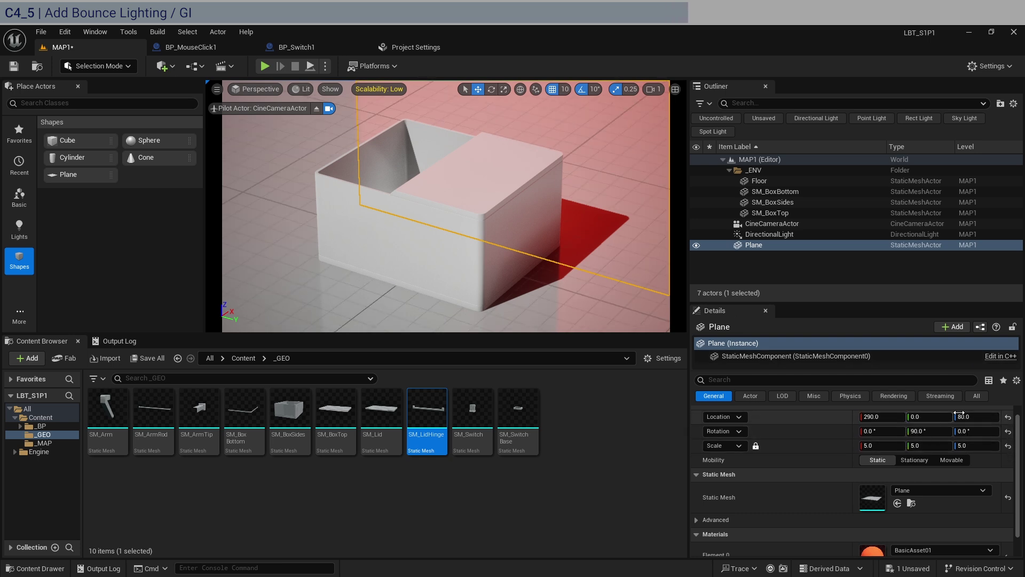
drag(938, 416, 895, 417)
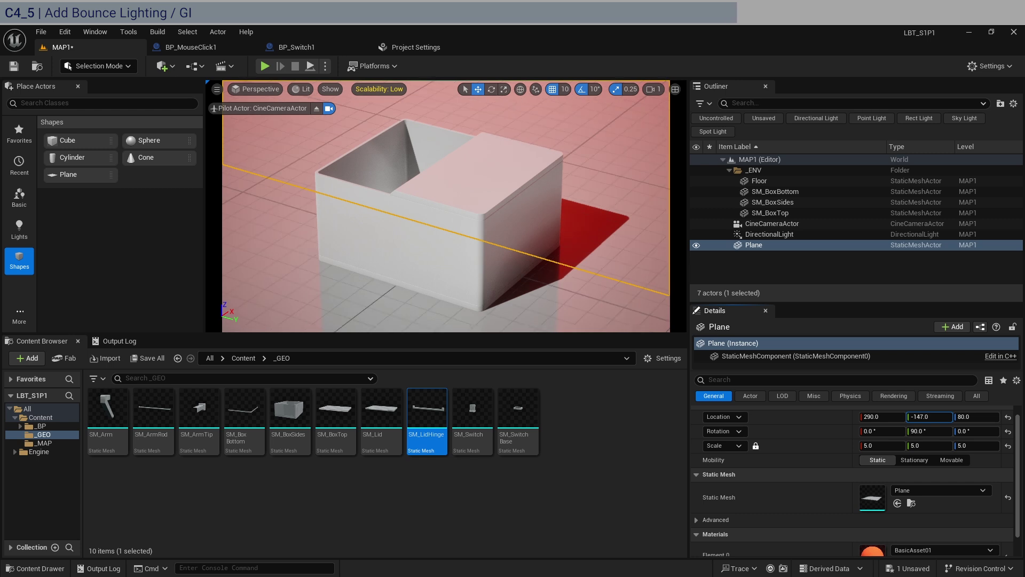
click(844, 274)
key(ctrl+z)
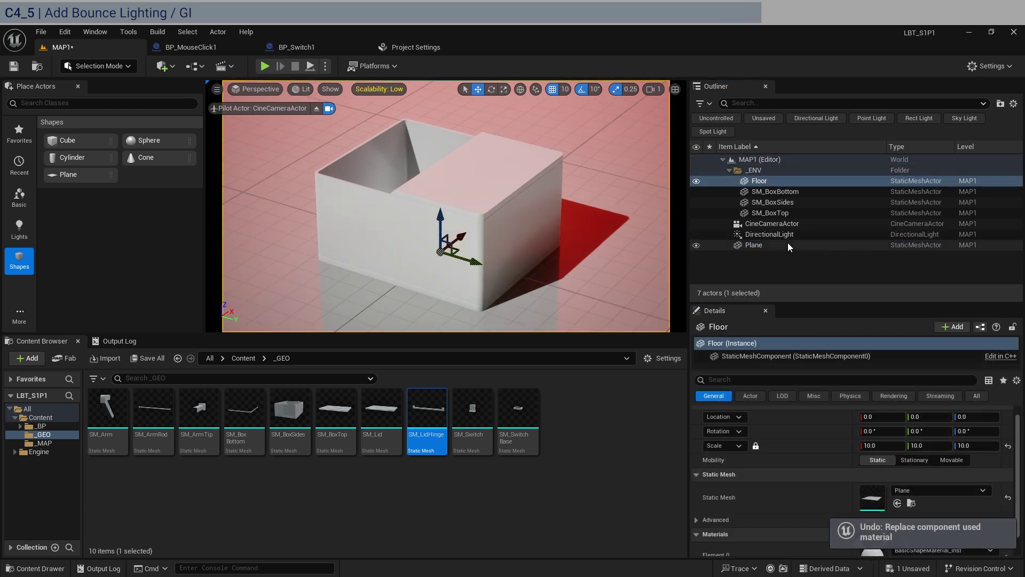
Rename the plane to BounceWall1 and move it into the _ENV folder
click(788, 246)
key(F2)
text(BounceWa)
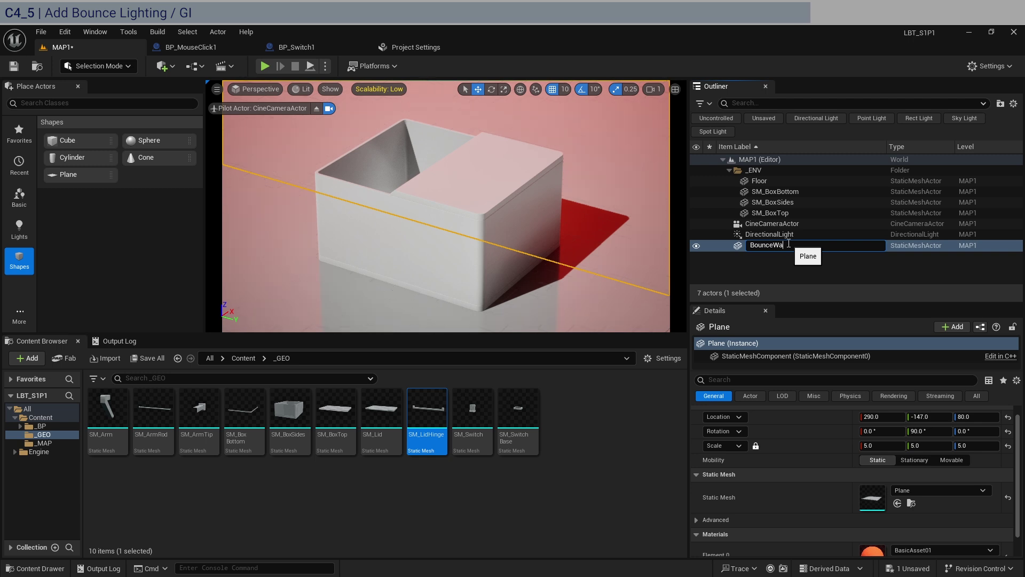
text(ll1)
key(Return)
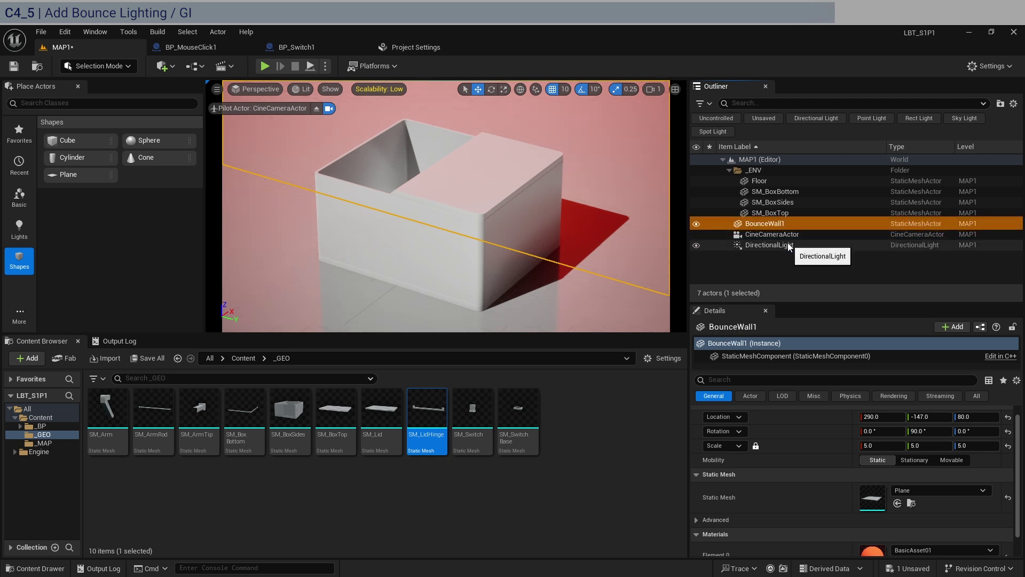
drag(766, 223, 753, 169)
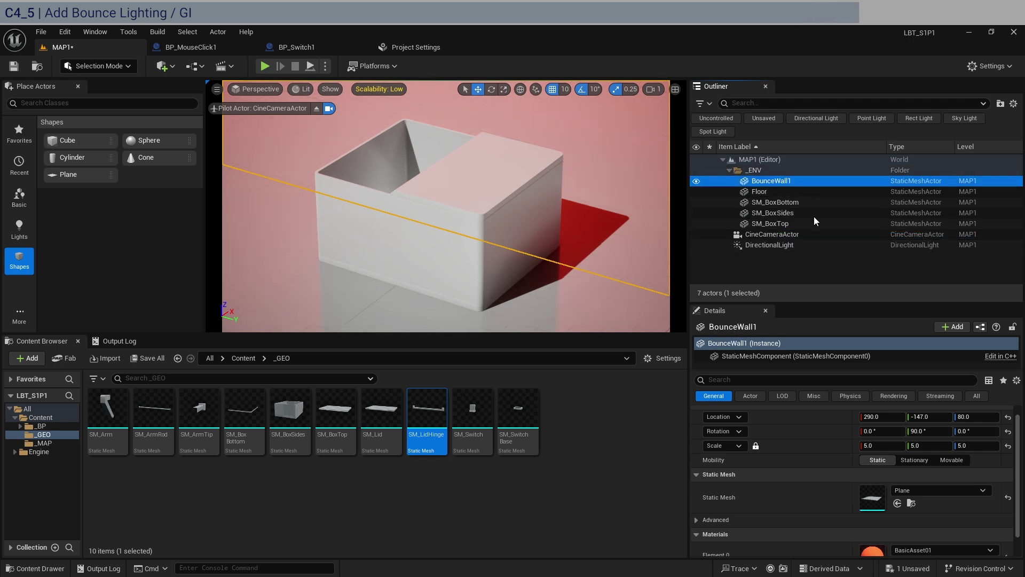
click(815, 259)
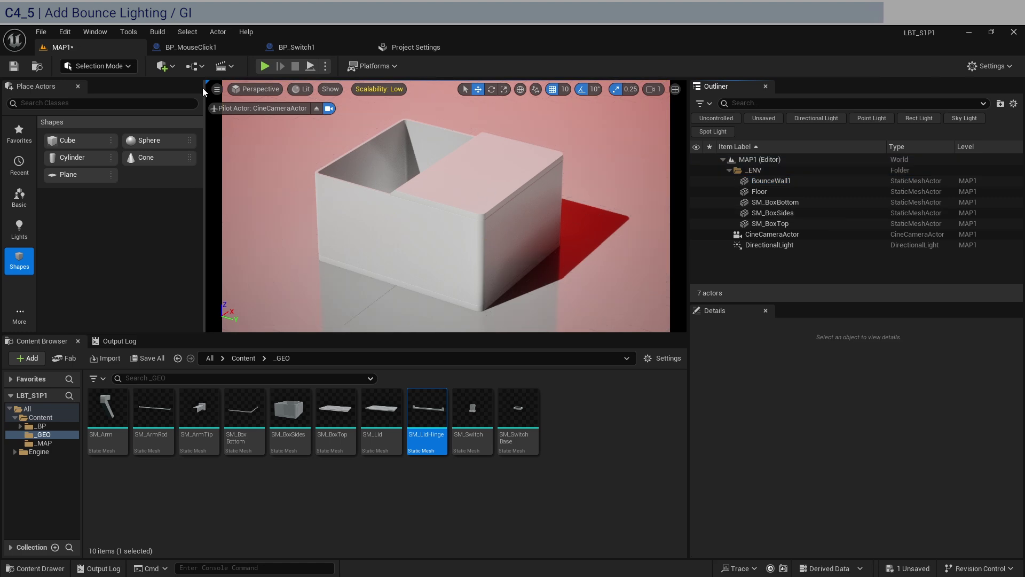
Turn off Realtime in the viewport options and Save All
click(217, 89)
click(256, 132)
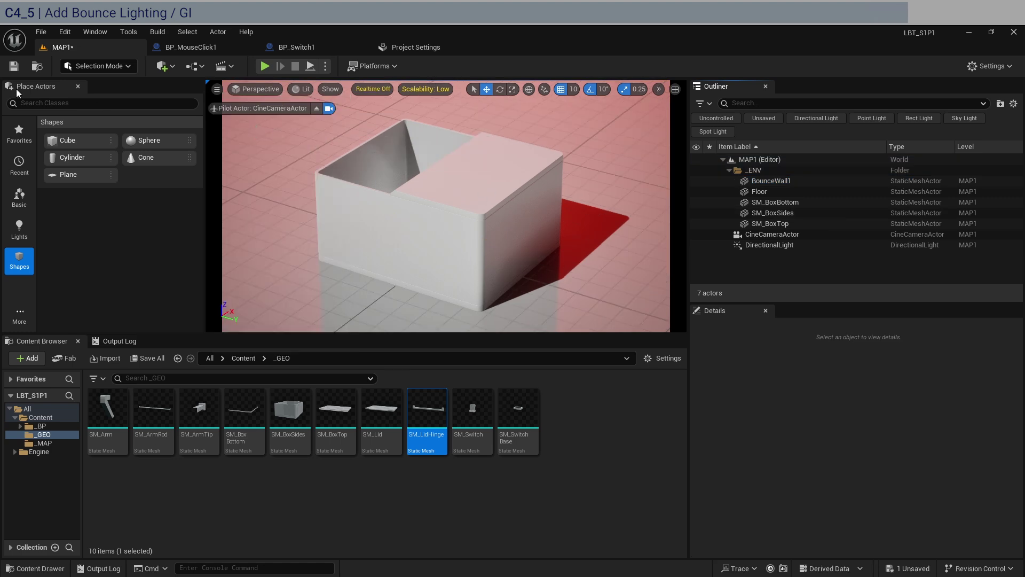
click(40, 31)
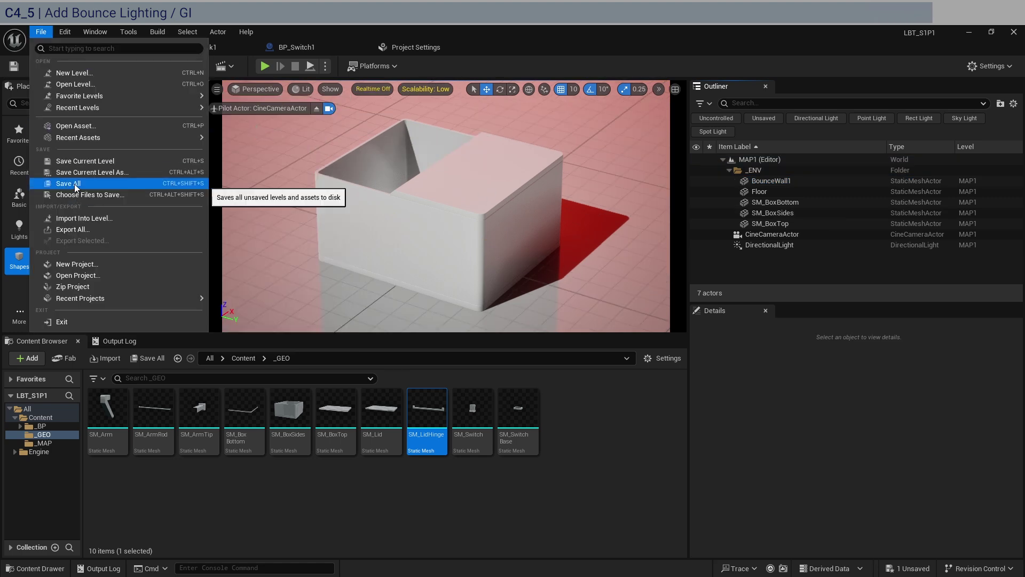
click(75, 184)
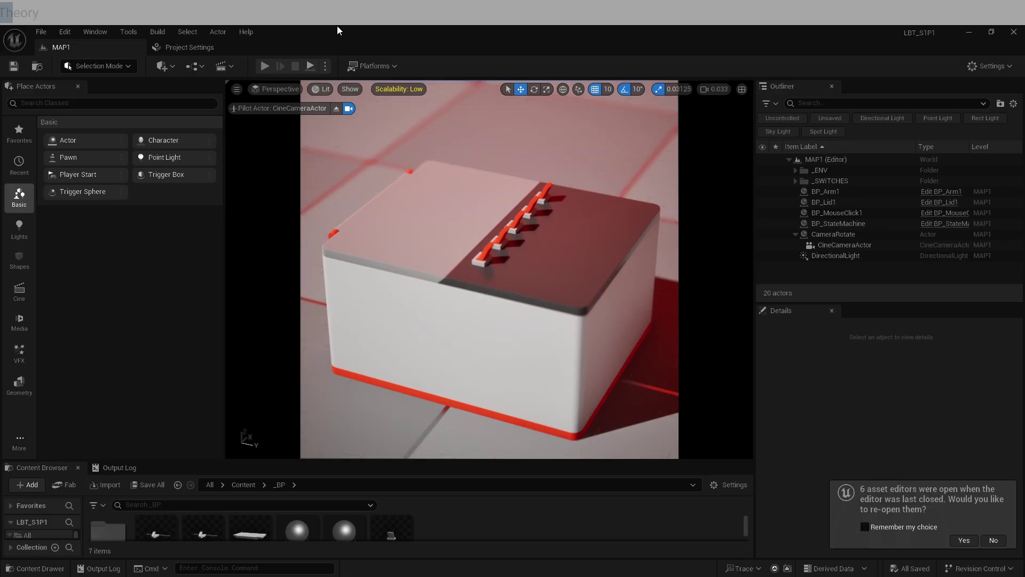
Play the level, flip the box's switch levers to open the lid and raise the arm, then Esc
click(264, 65)
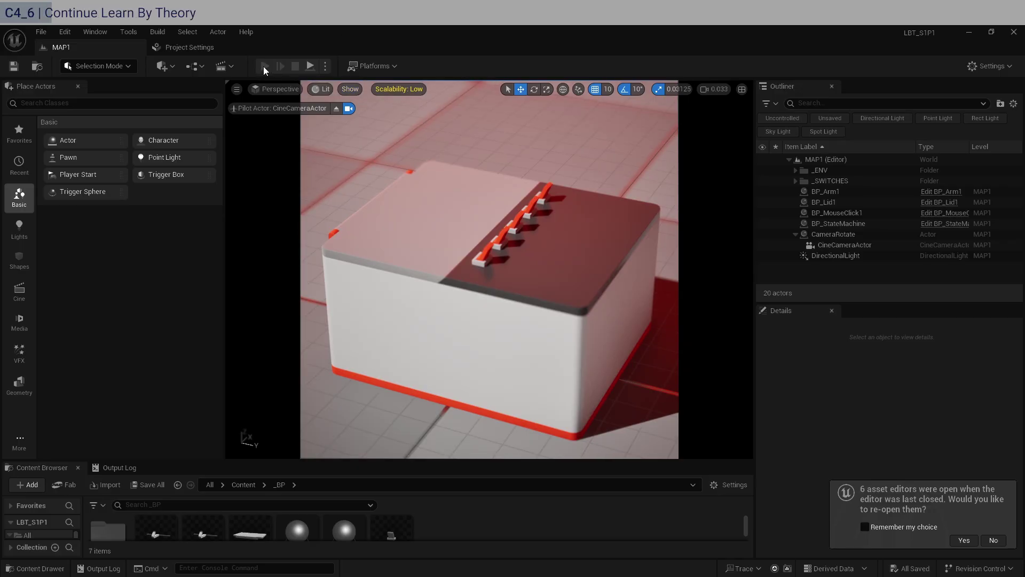
click(486, 249)
click(522, 216)
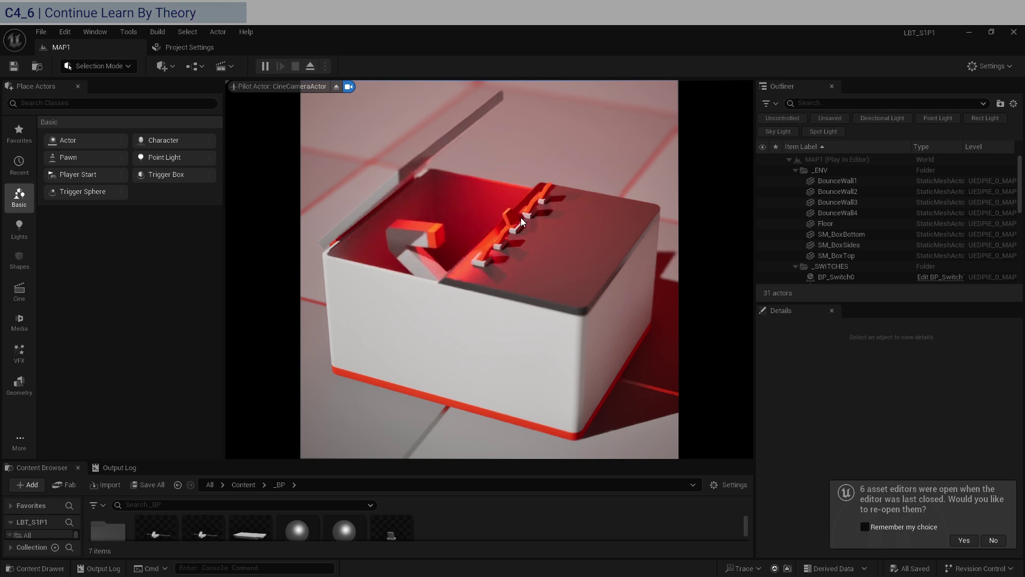
click(535, 208)
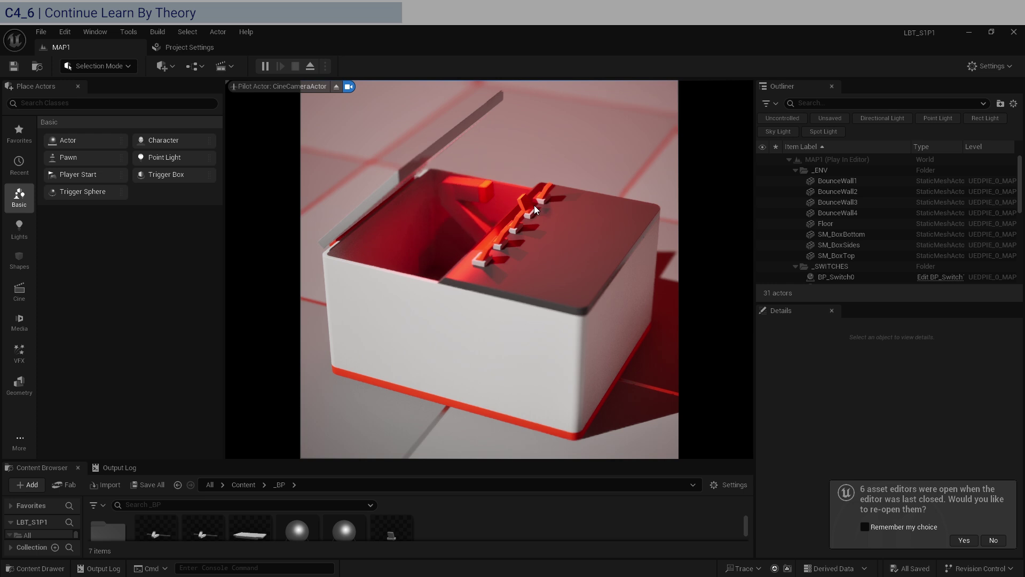
click(485, 251)
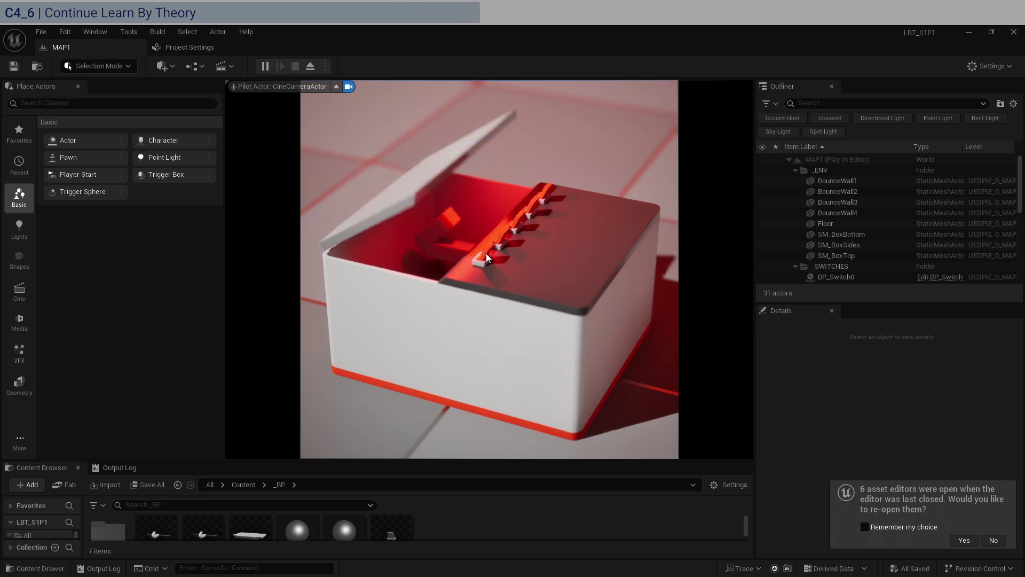
click(534, 204)
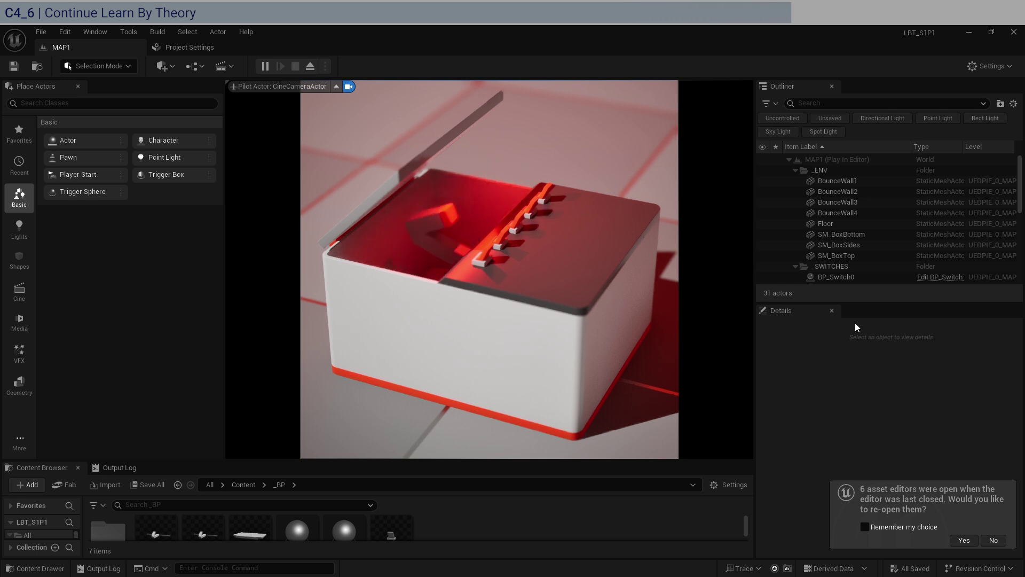
key(Escape)
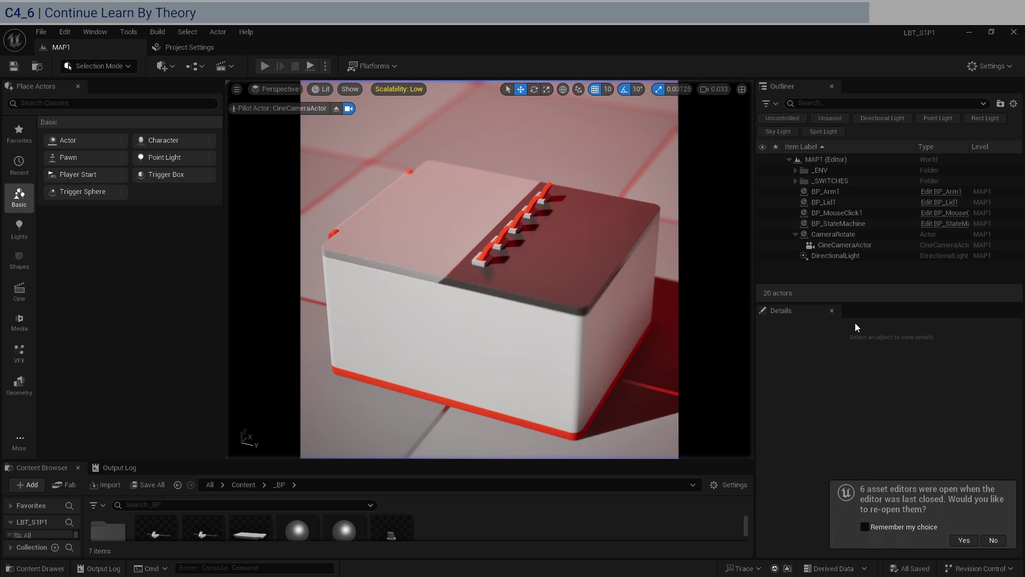